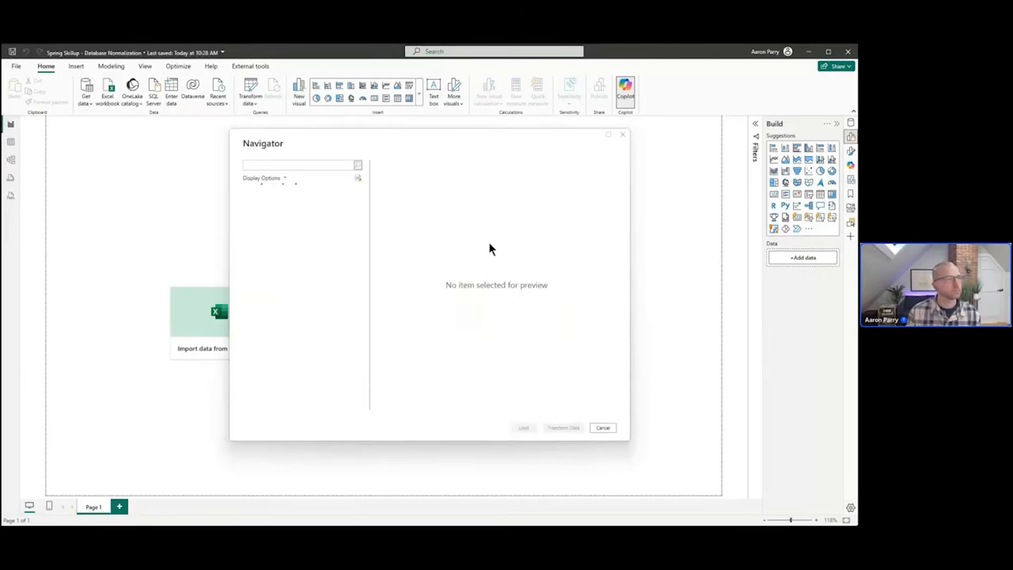
Preview the Transactions sheet from Transactions.xlsx, scanning across its columns, and open it for transformation in Power Query
click(257, 202)
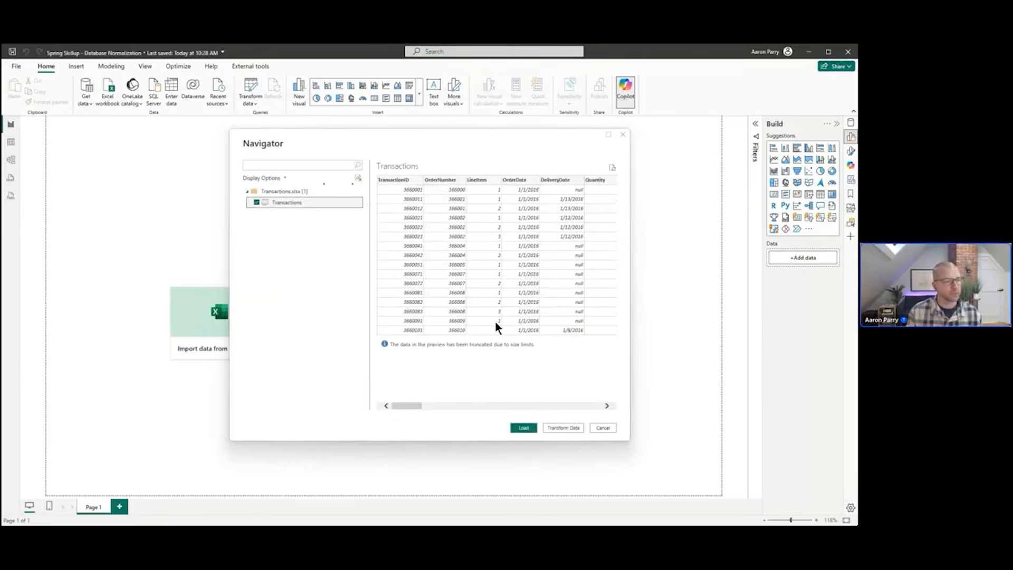
drag(406, 406, 397, 407)
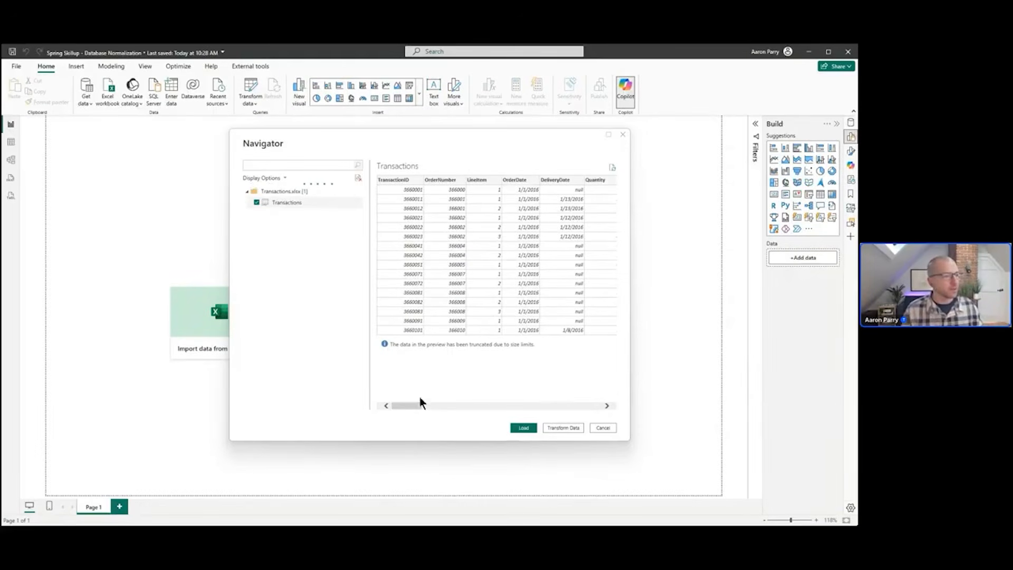
drag(417, 409, 437, 420)
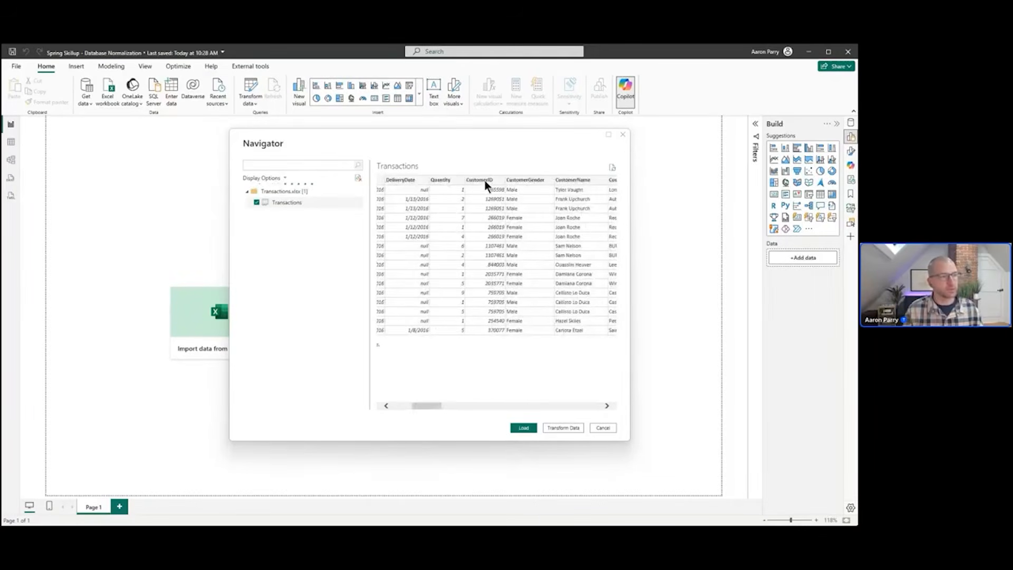
drag(429, 407, 495, 413)
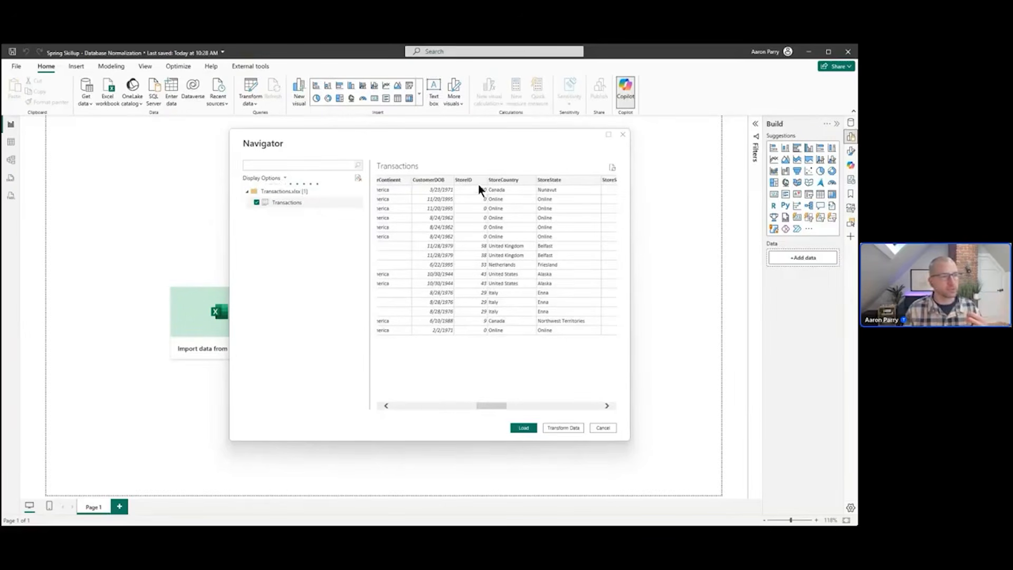
drag(498, 404, 600, 410)
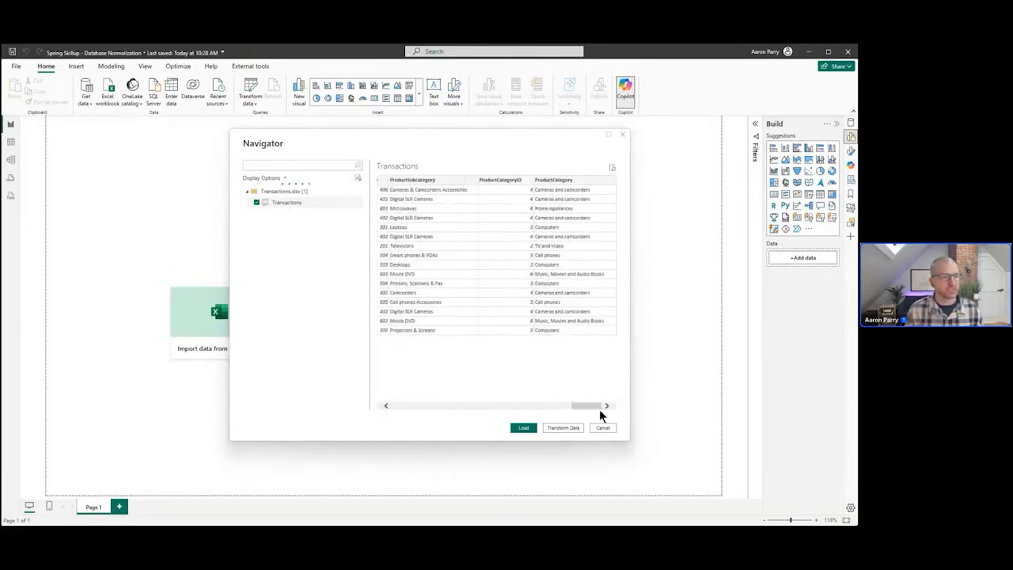
click(558, 428)
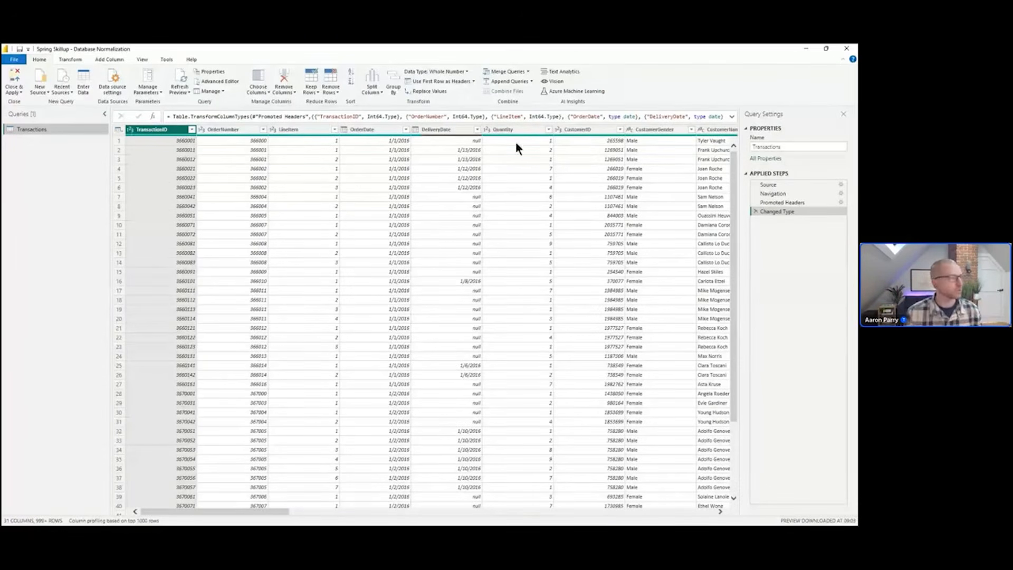
Duplicate the Transactions query three times
right_click(37, 130)
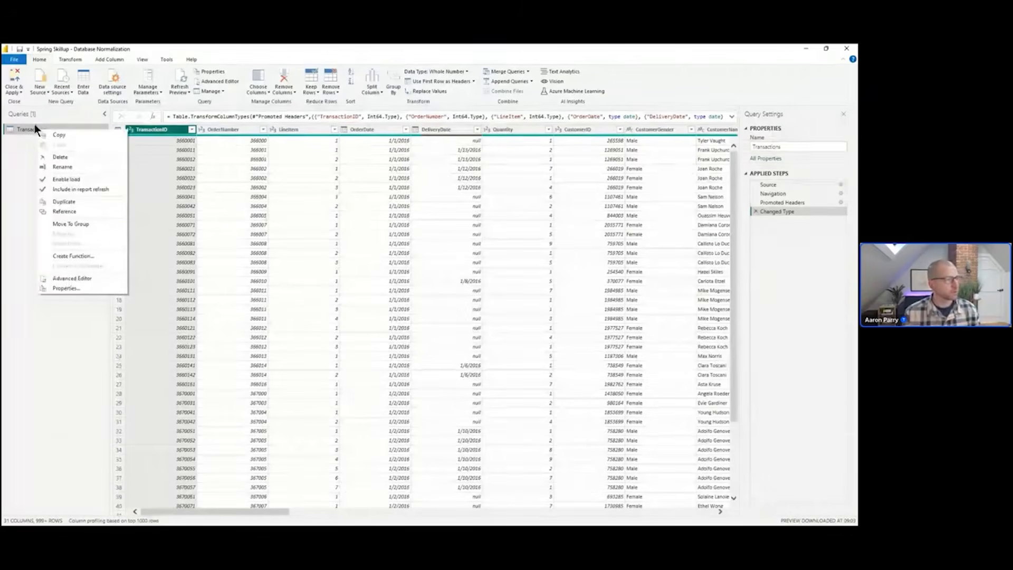
click(77, 200)
right_click(58, 141)
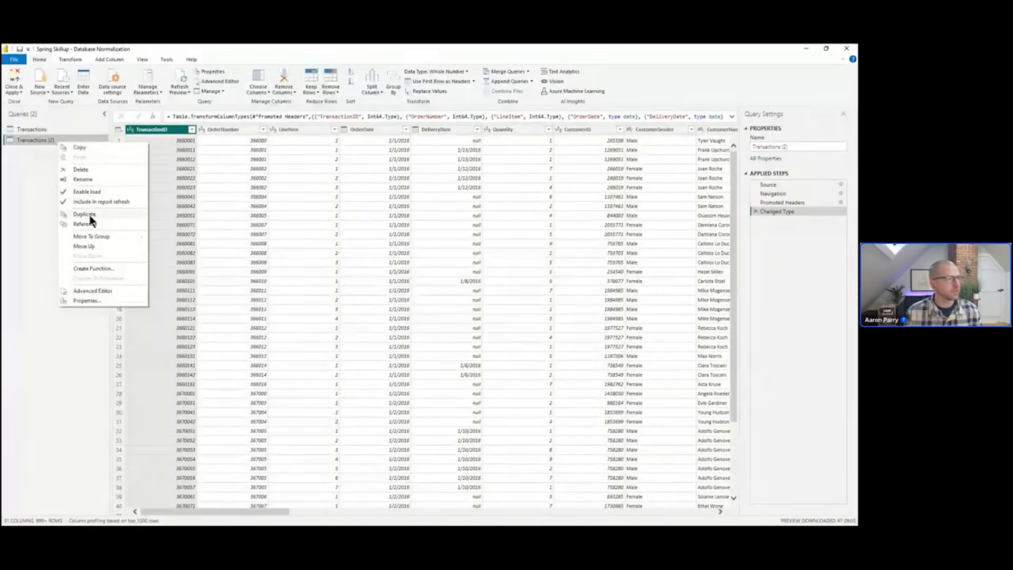
click(89, 215)
right_click(61, 151)
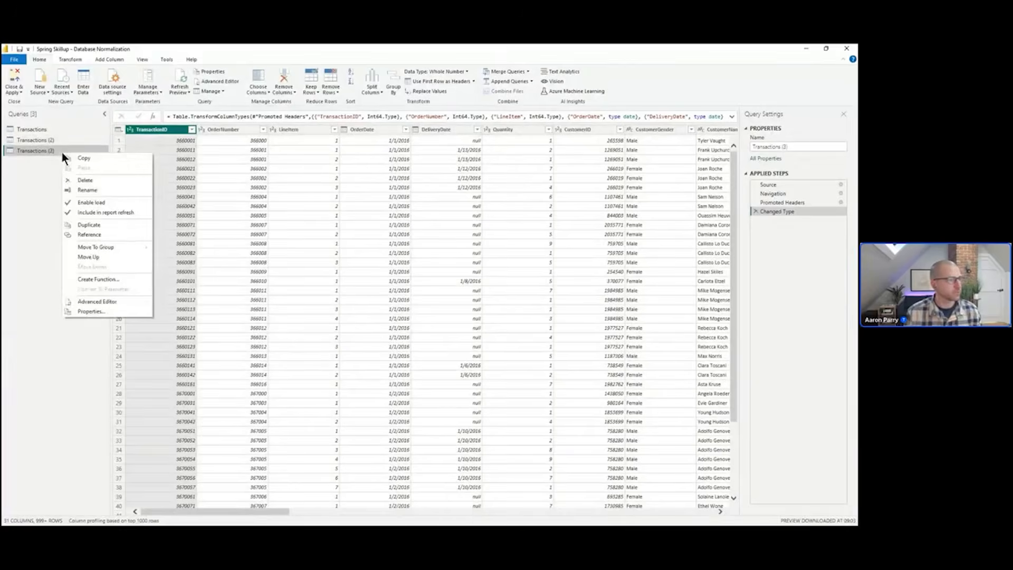
click(95, 222)
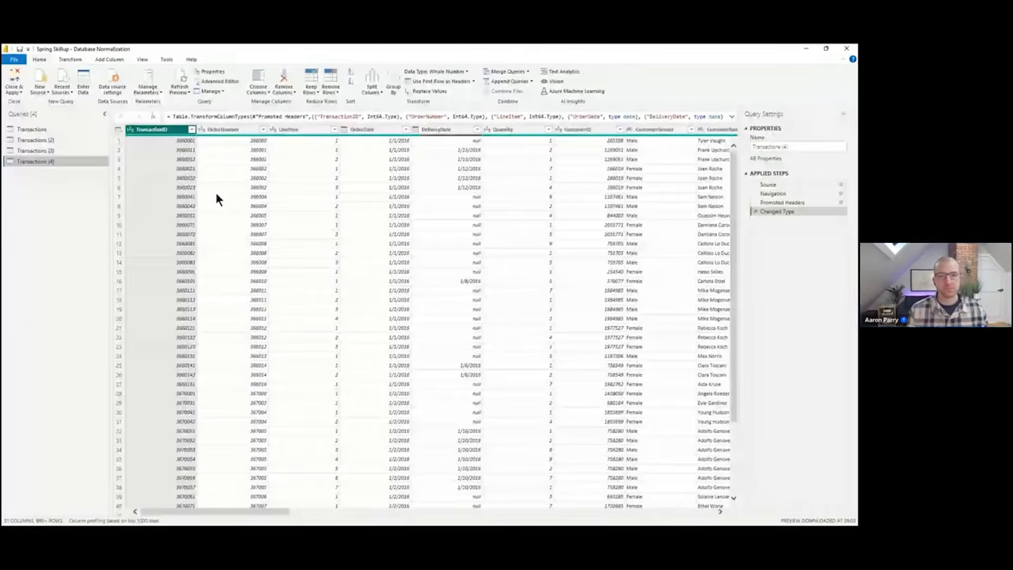
Rename the Transactions (2) query to Customer Lookup
click(42, 140)
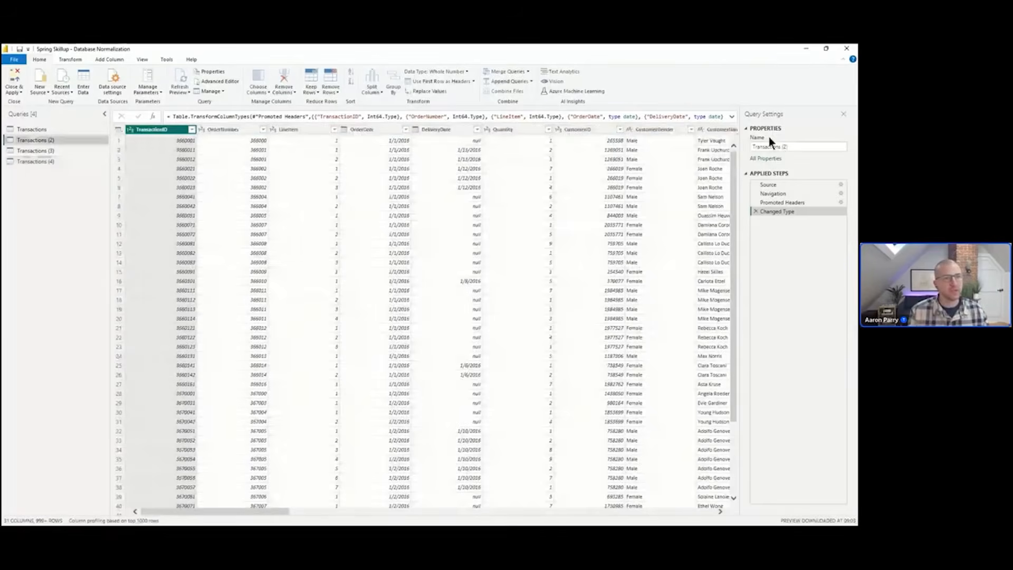
click(777, 147)
double_click(780, 147)
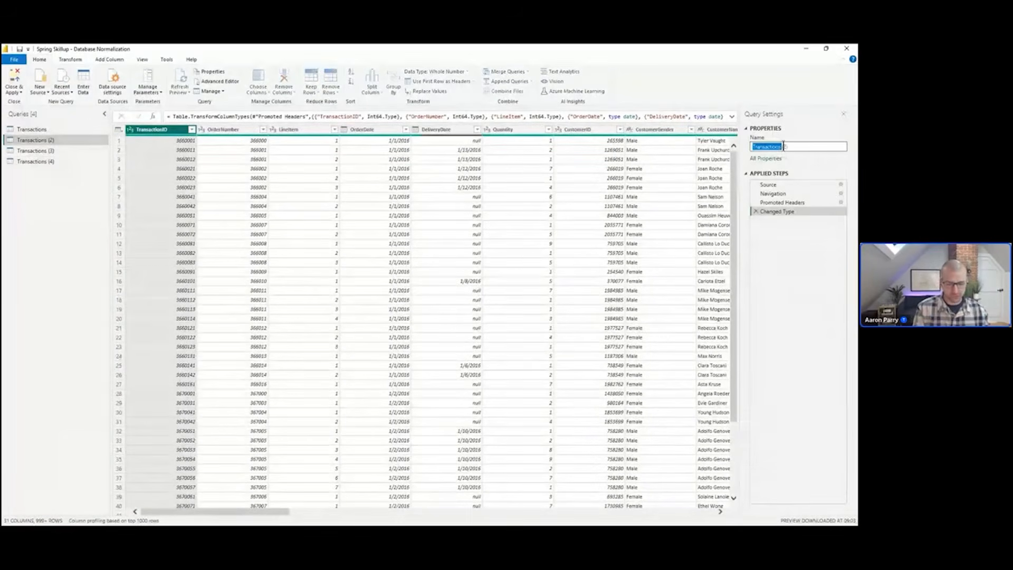
key(ctrl+a)
key(BackSpace)
text(Cus)
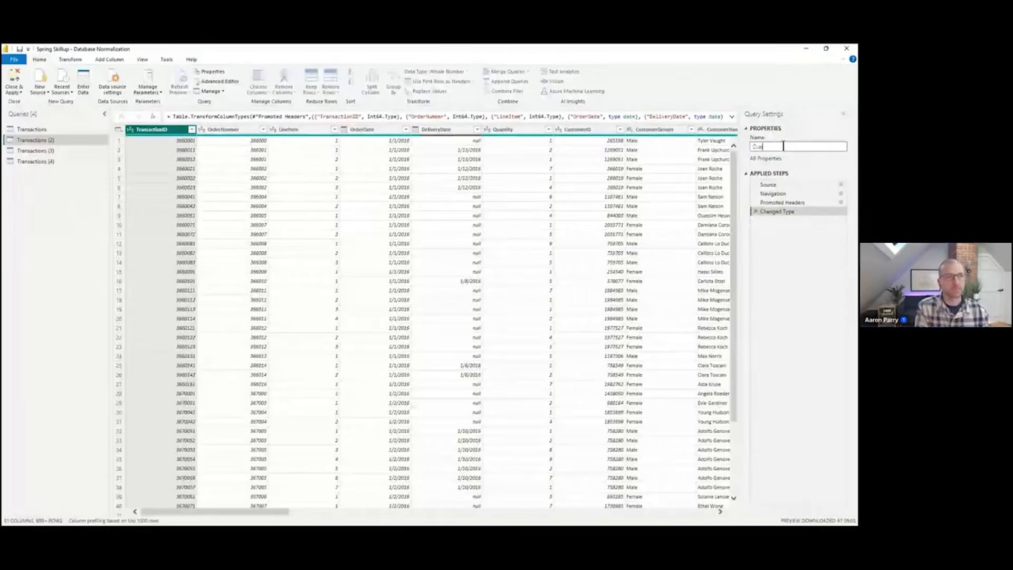
text(tomer Lookup)
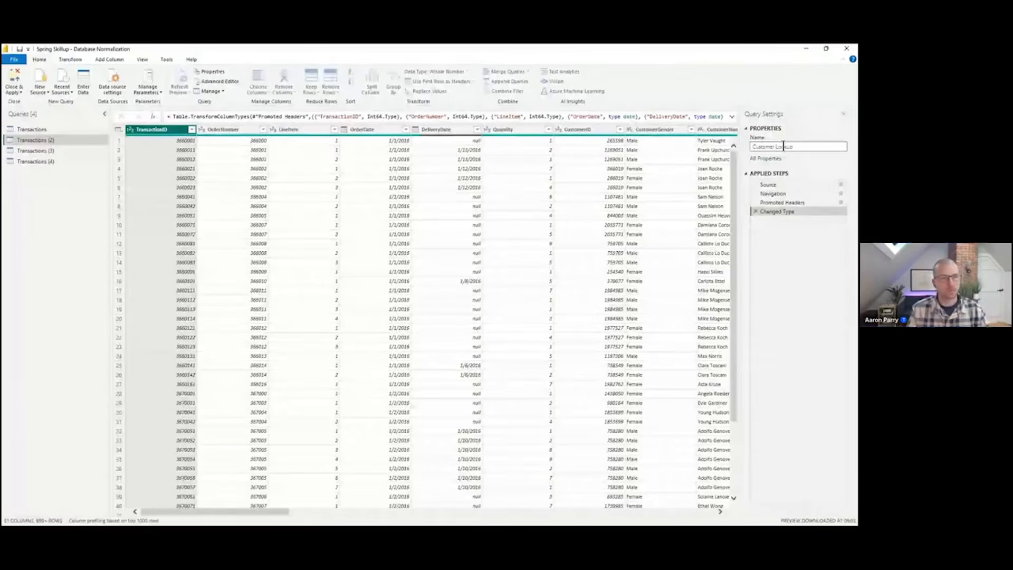
key(Return)
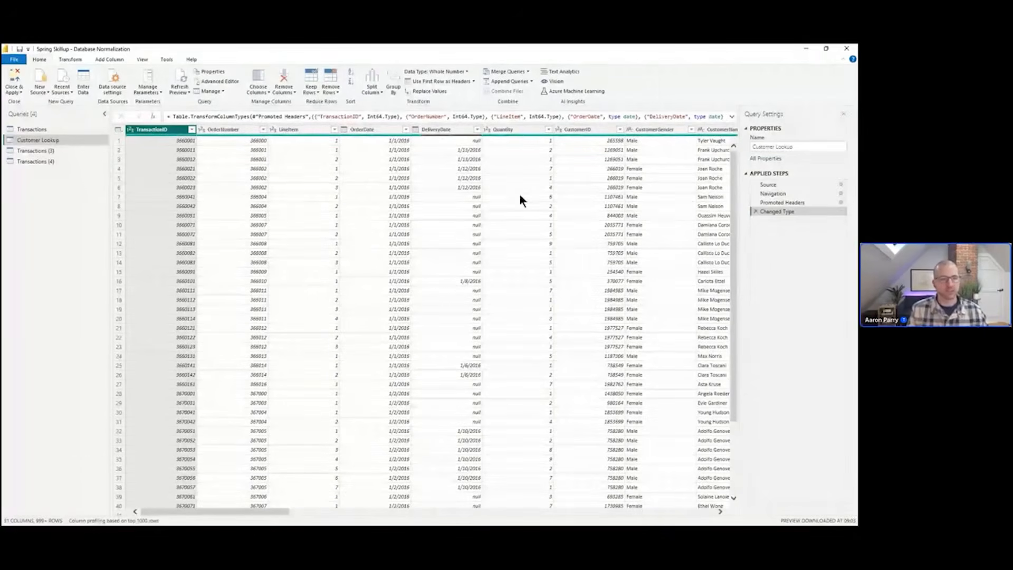
Keep only the customer columns from CustomerID through CustomerDOB, removing all other columns
drag(288, 511, 381, 513)
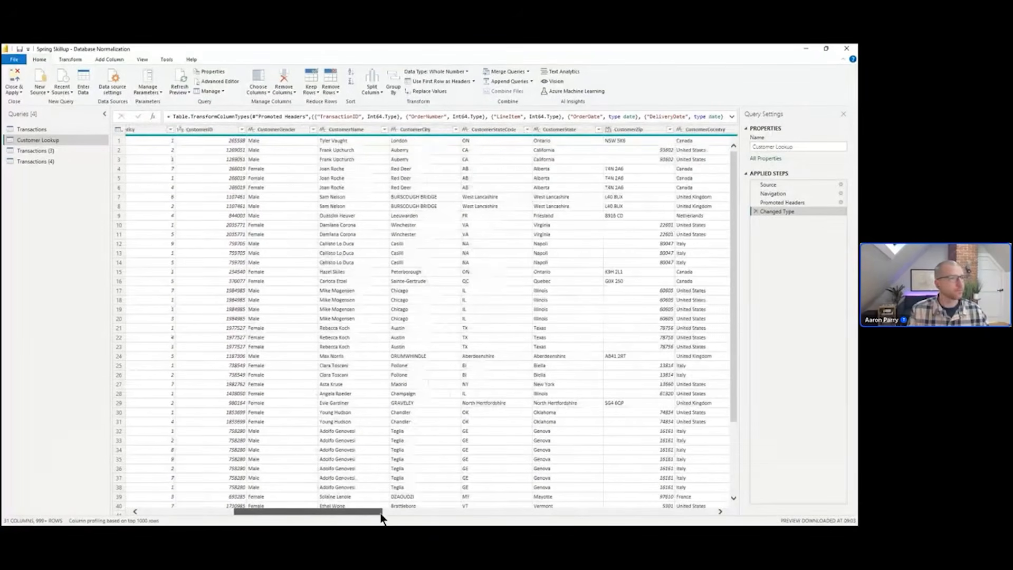
click(219, 130)
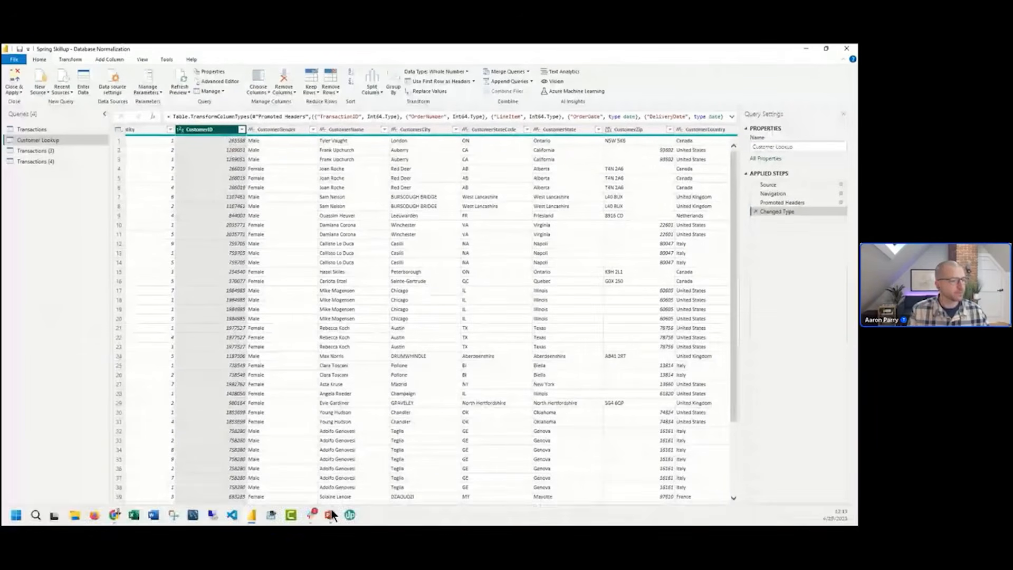
drag(336, 511, 436, 511)
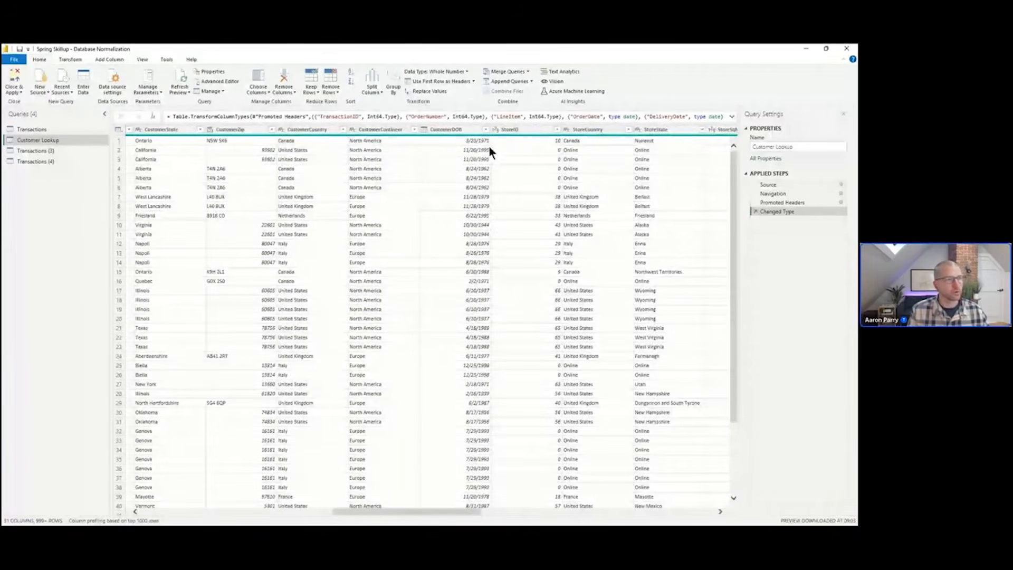
shift+click(474, 129)
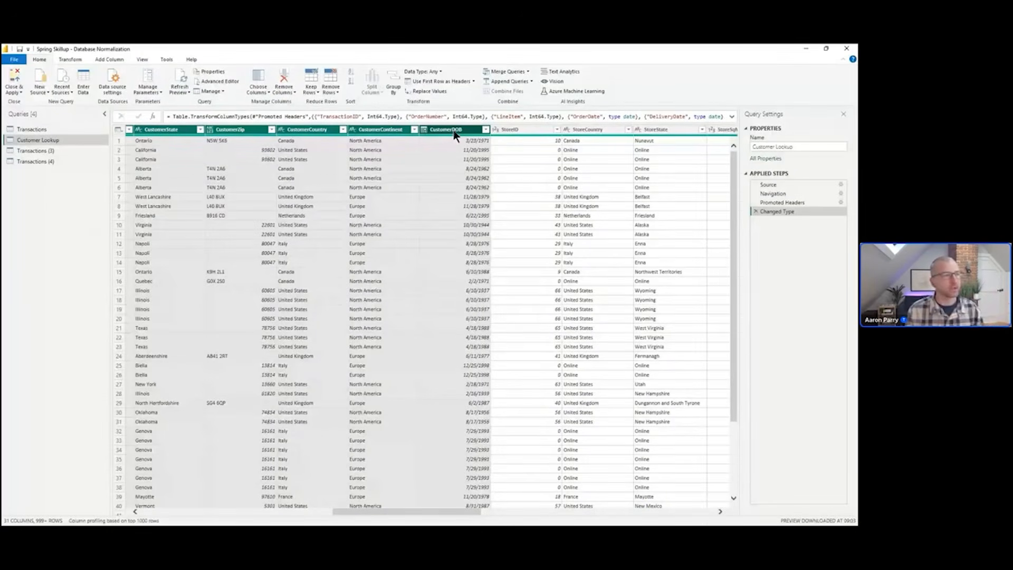
right_click(454, 132)
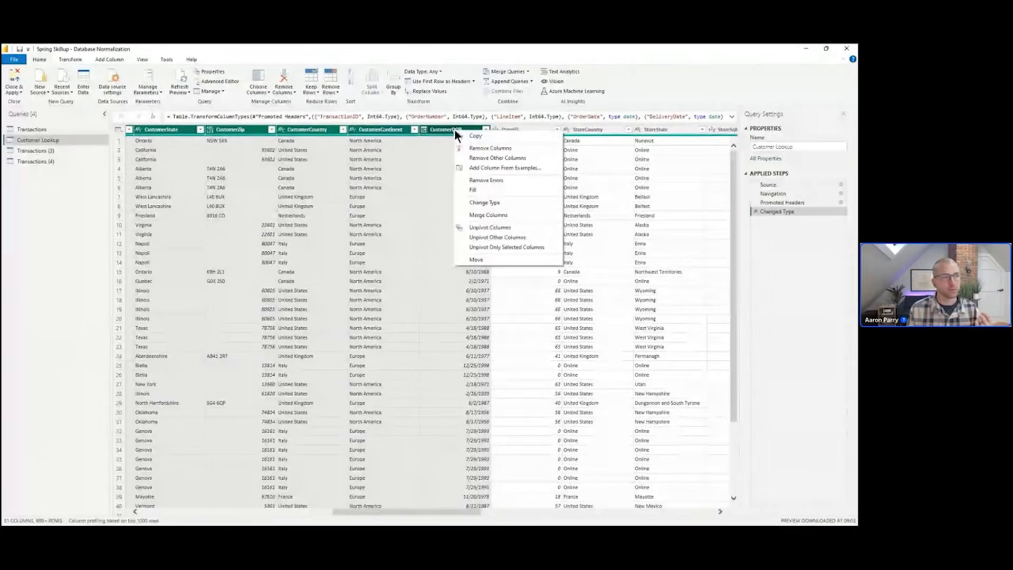
click(510, 156)
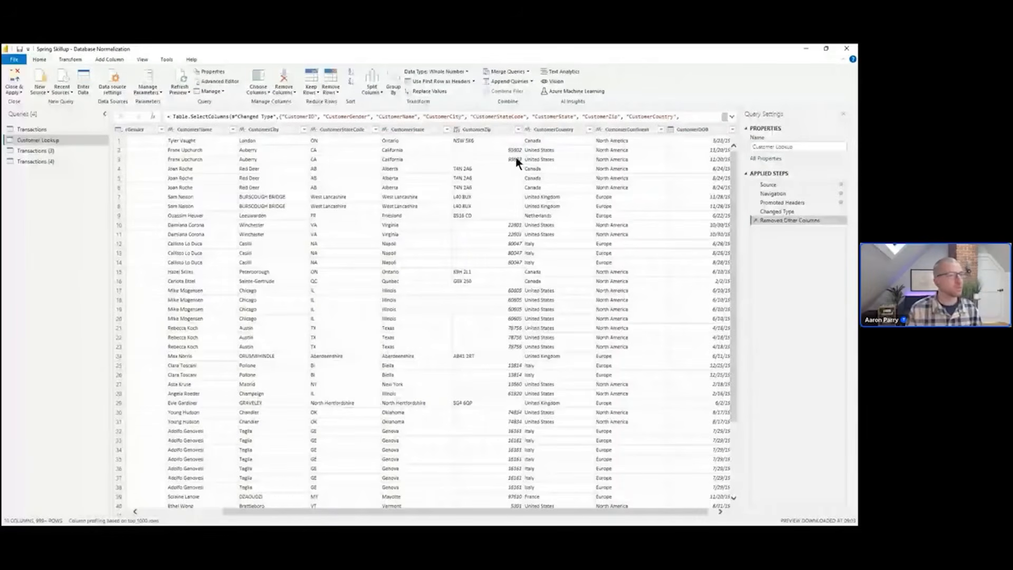
Remove duplicate rows based on CustomerID and sort the table by CustomerID ascending
drag(580, 510, 498, 514)
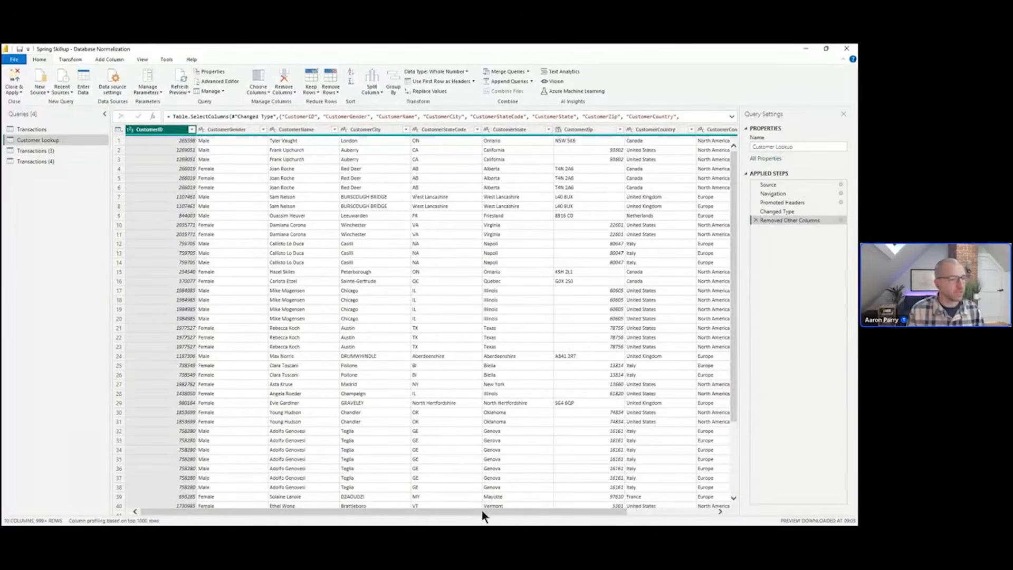
drag(483, 512, 381, 522)
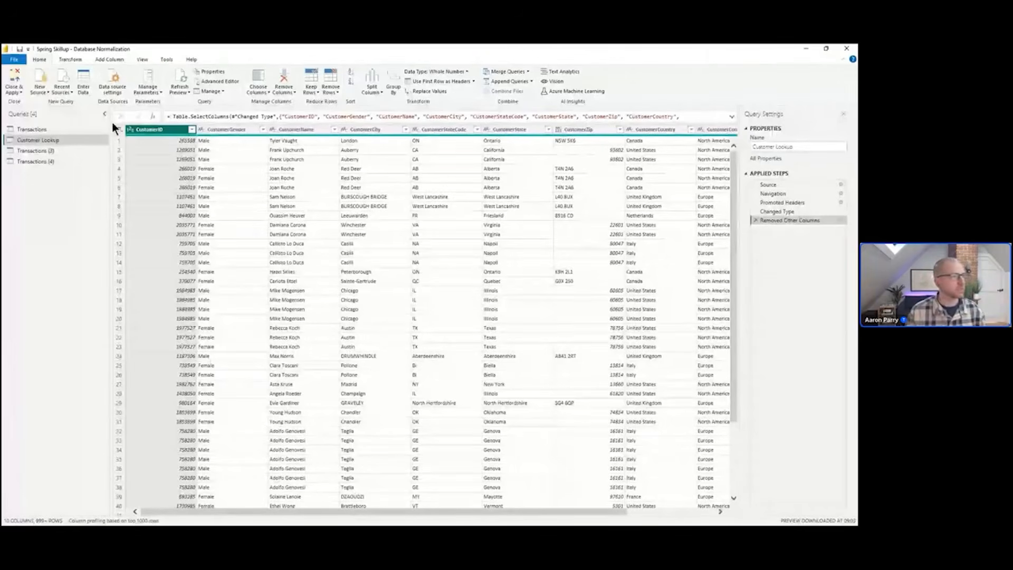
right_click(160, 131)
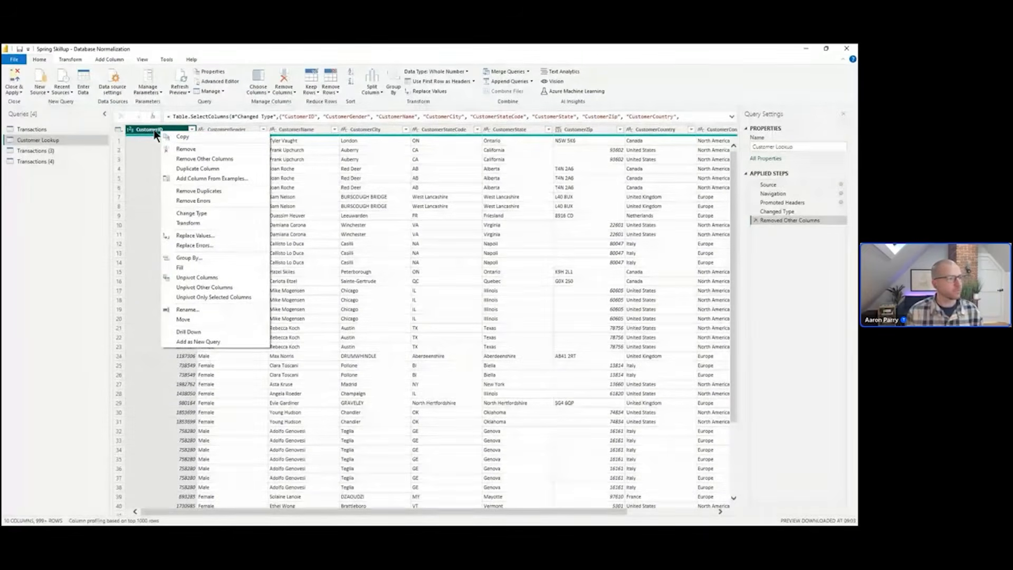
click(228, 192)
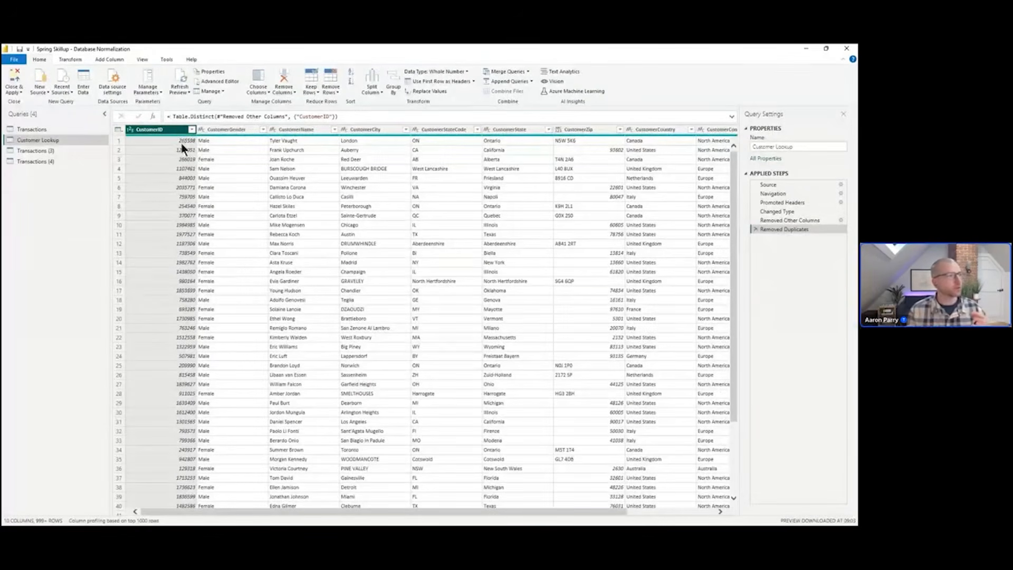
click(190, 130)
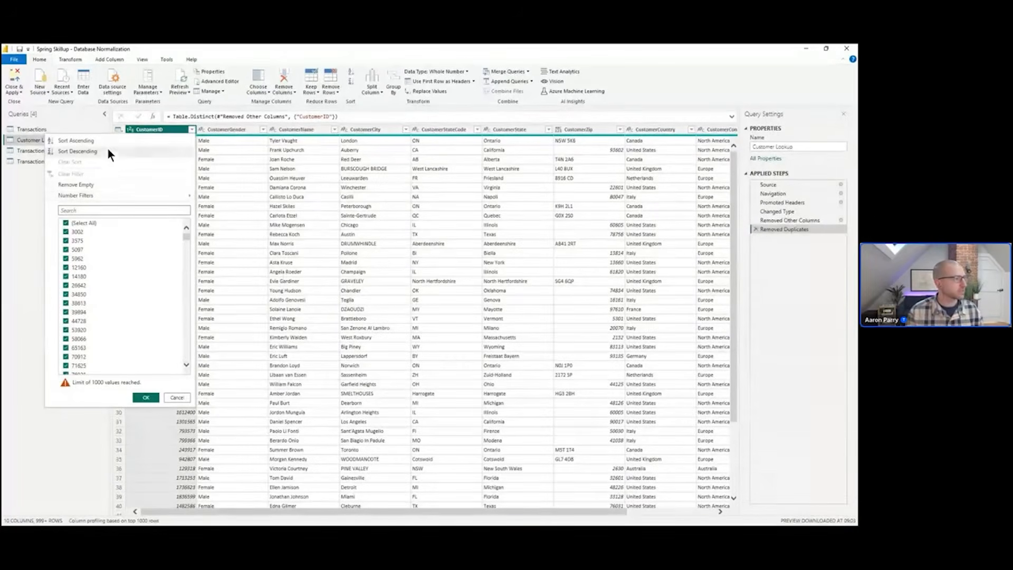
click(76, 141)
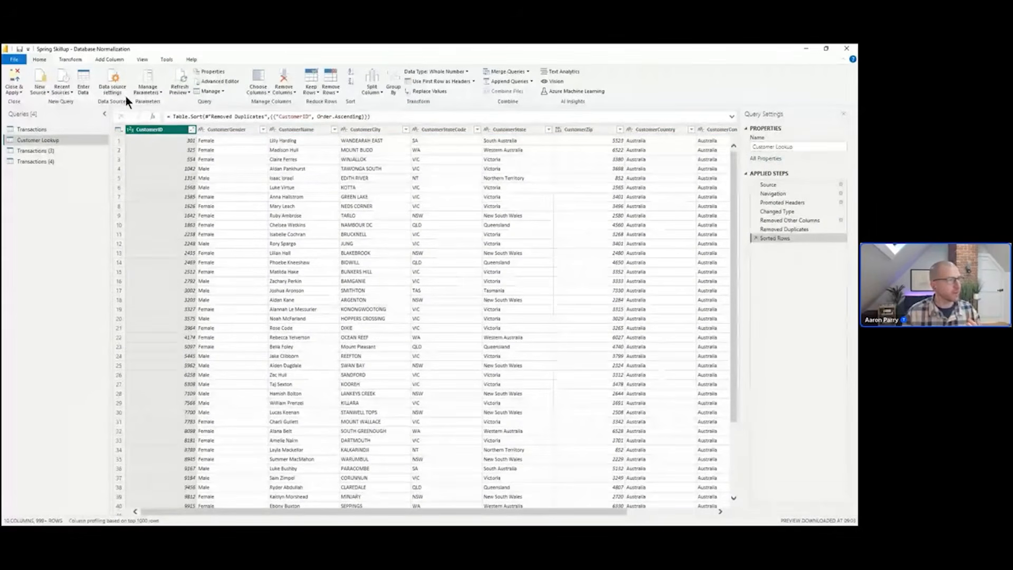
Turn on the column profile with profiling over the entire data set to examine CustomerID's statistics, then turn it off
click(143, 58)
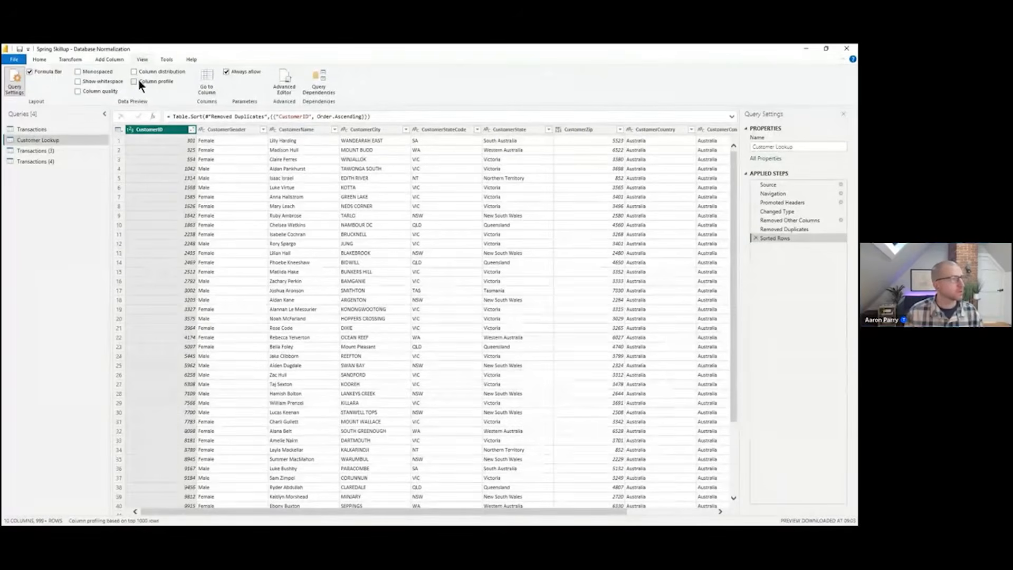
click(134, 81)
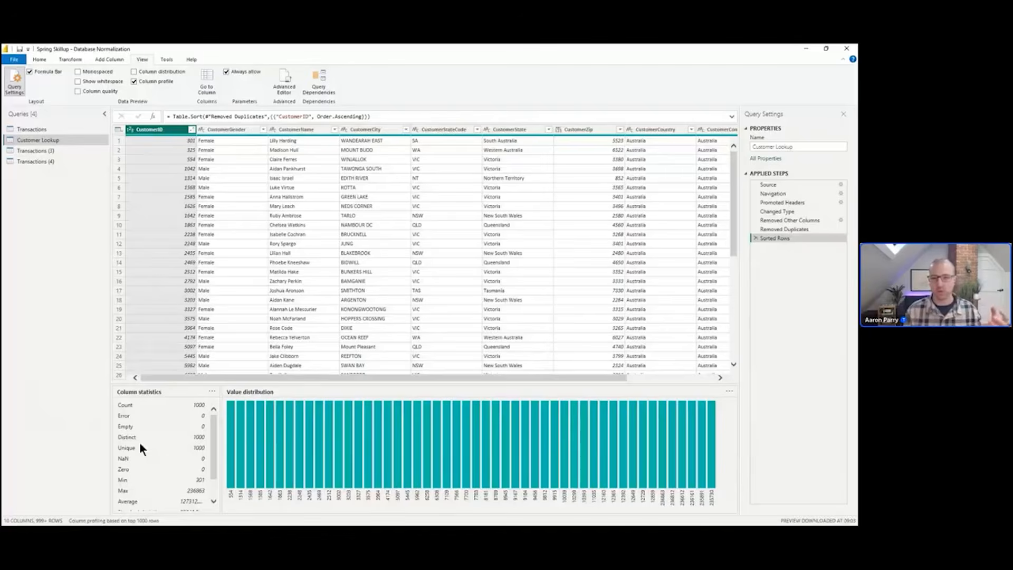
click(127, 521)
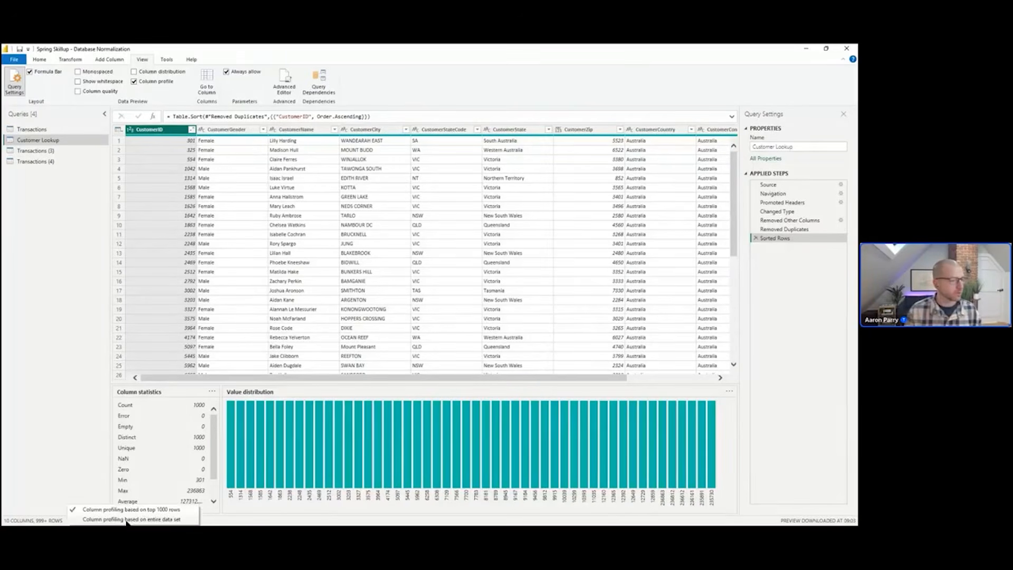
click(127, 519)
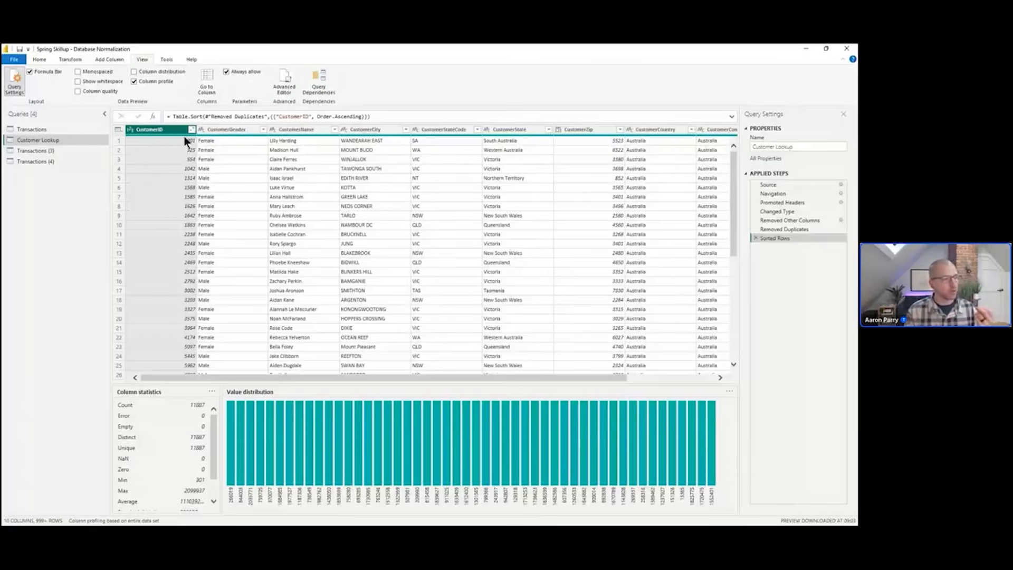
mouse_move(185, 135)
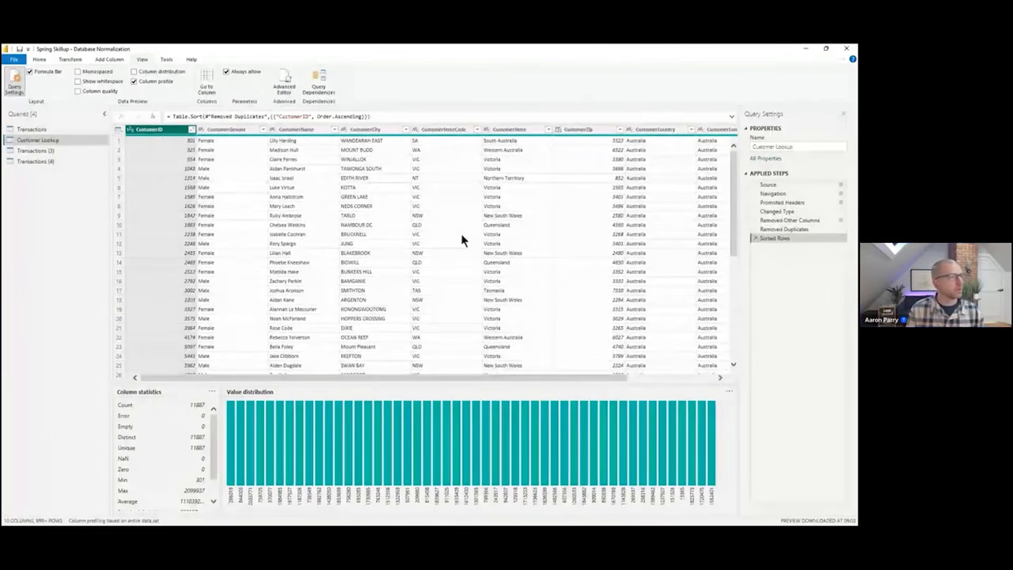
click(134, 83)
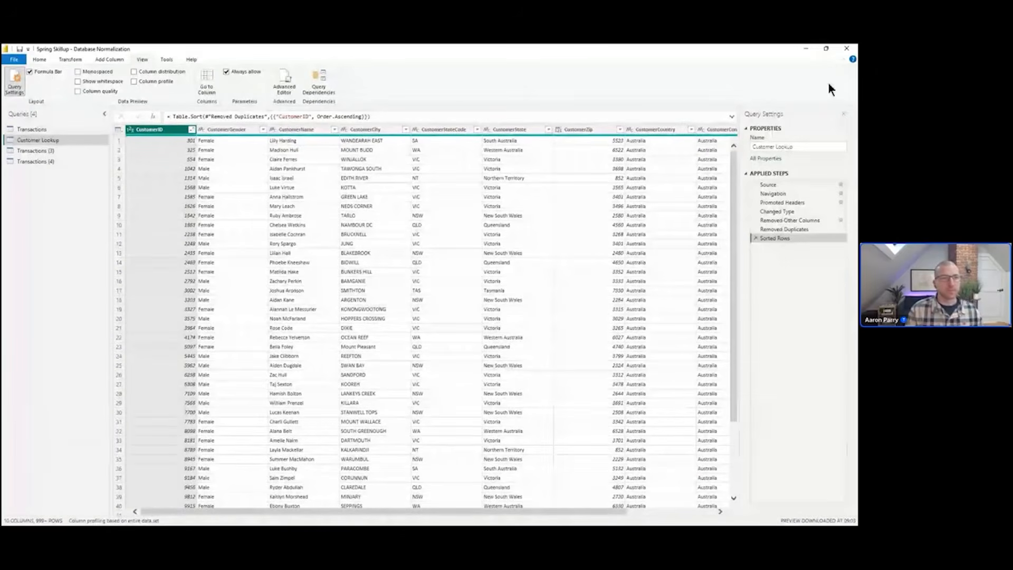
Rename the Transactions (3) query to Store Lookup
click(60, 152)
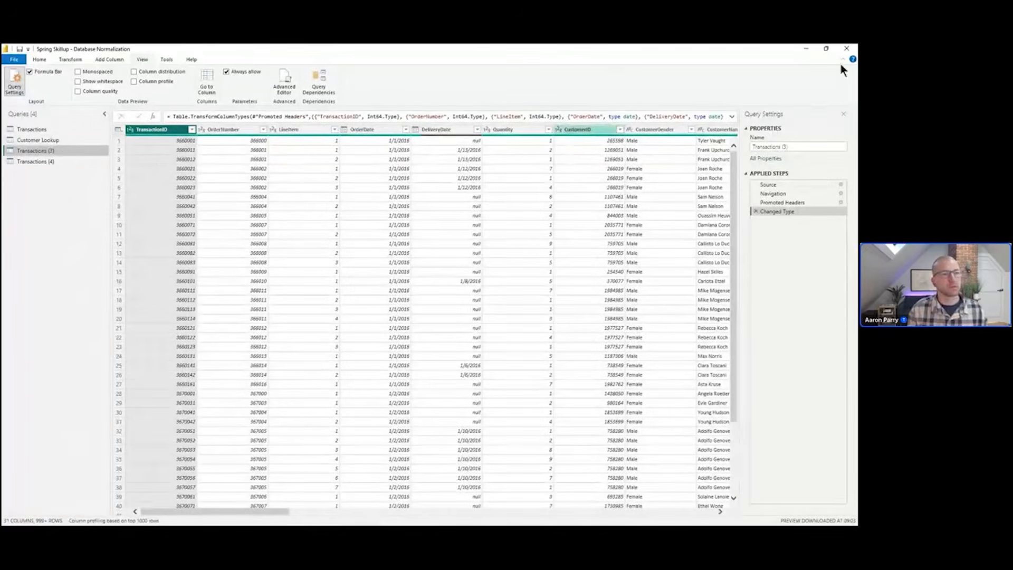
click(779, 144)
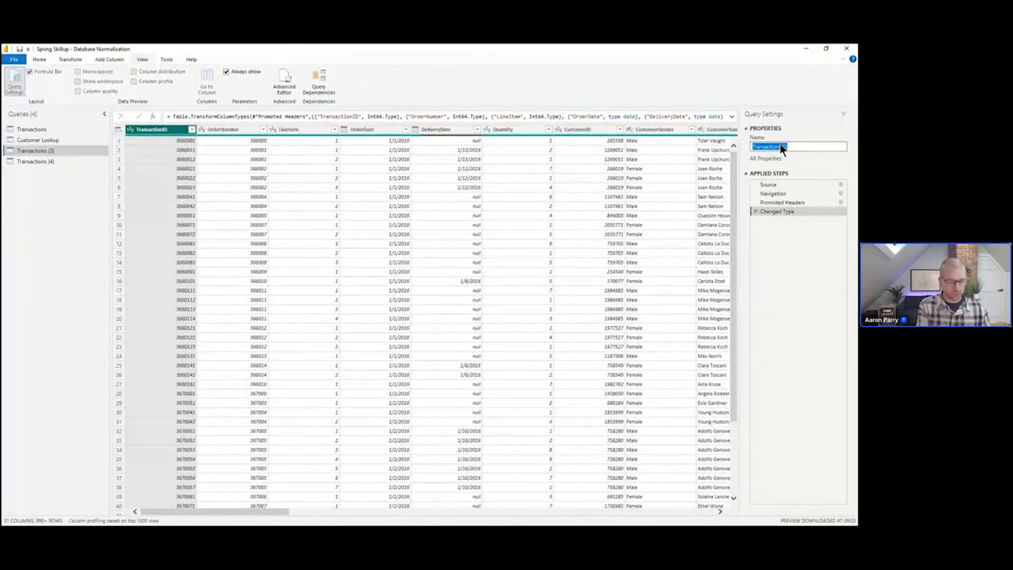
text(Store L)
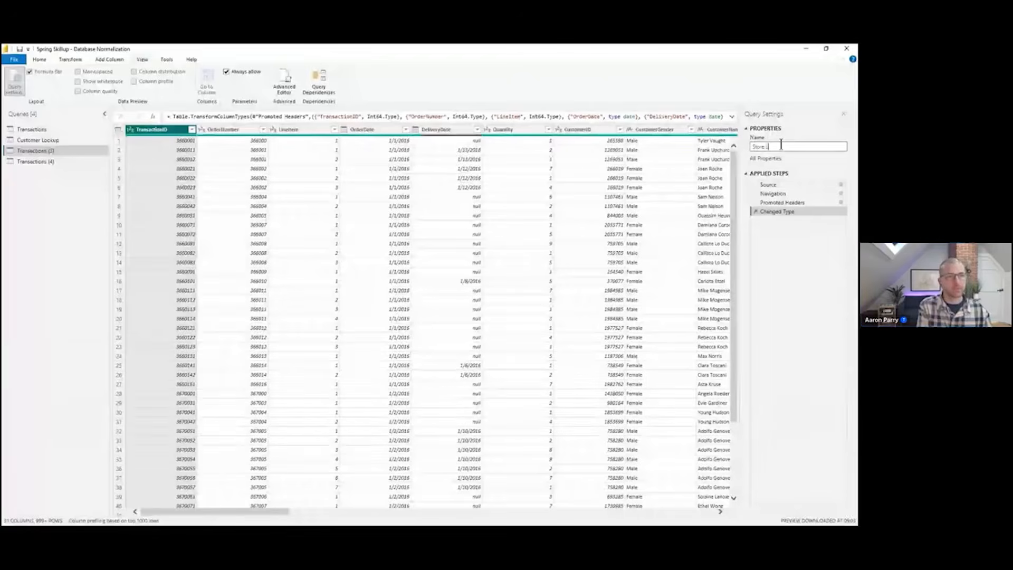
text(ookup)
key(Return)
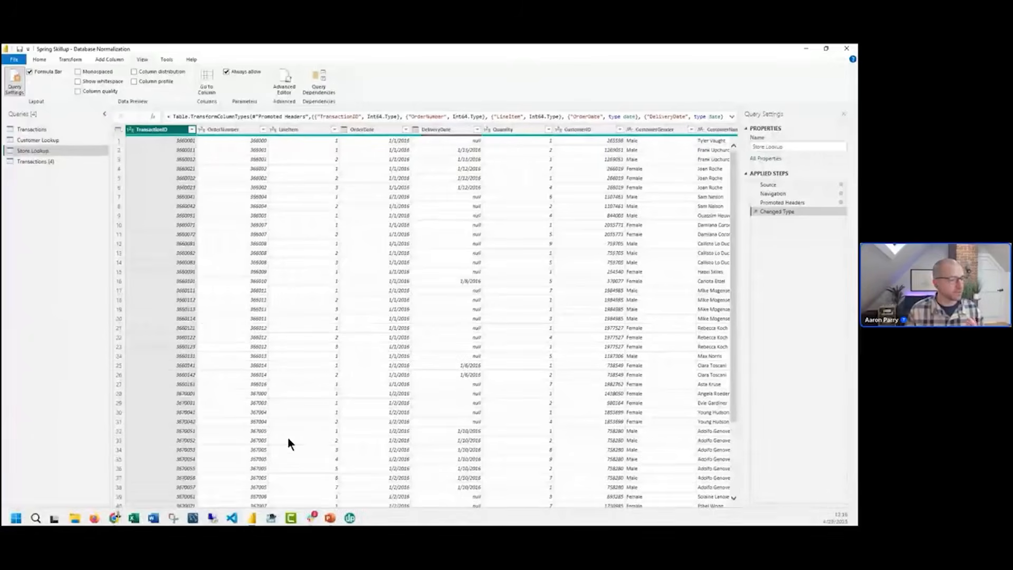
Keep only the store columns from StoreID through StoreOpenDate, removing all other columns
drag(278, 511, 466, 519)
click(568, 127)
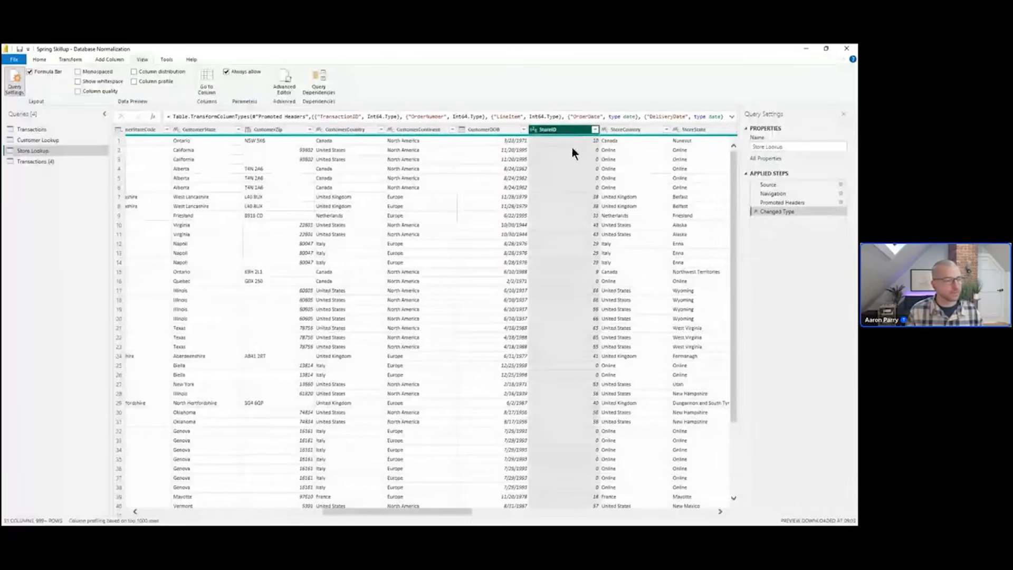
drag(469, 519, 540, 511)
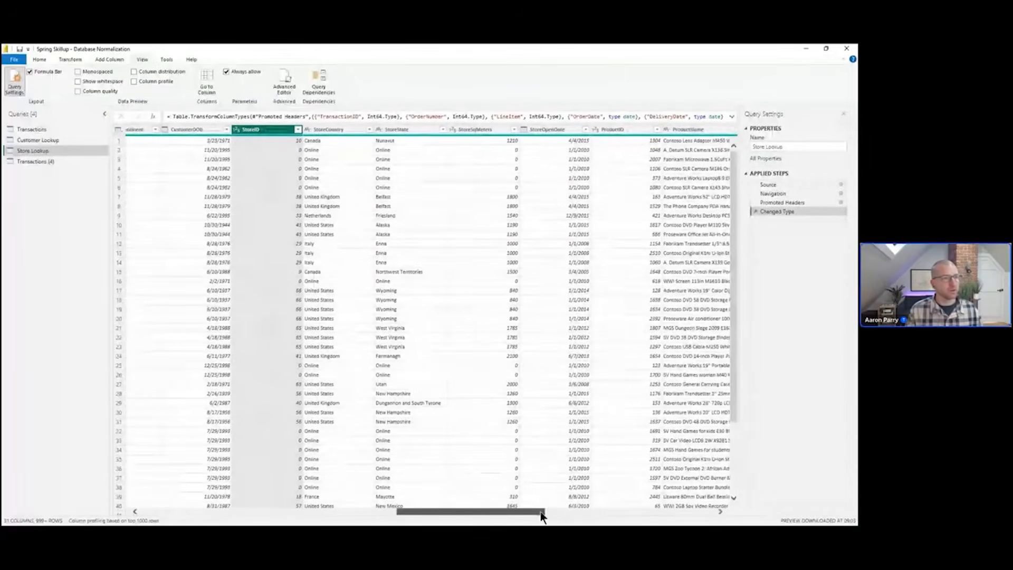
shift+click(573, 131)
right_click(565, 131)
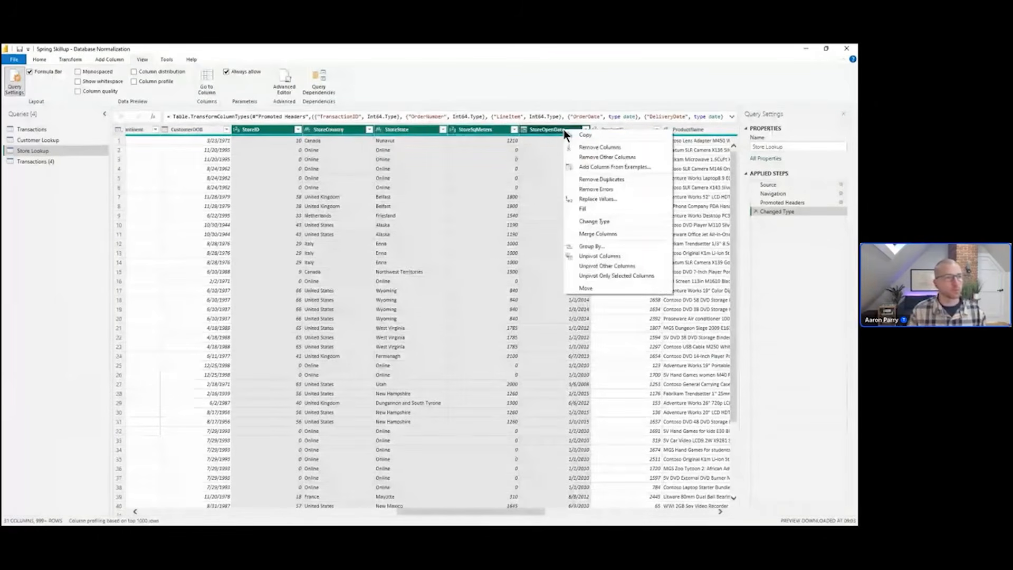
click(623, 157)
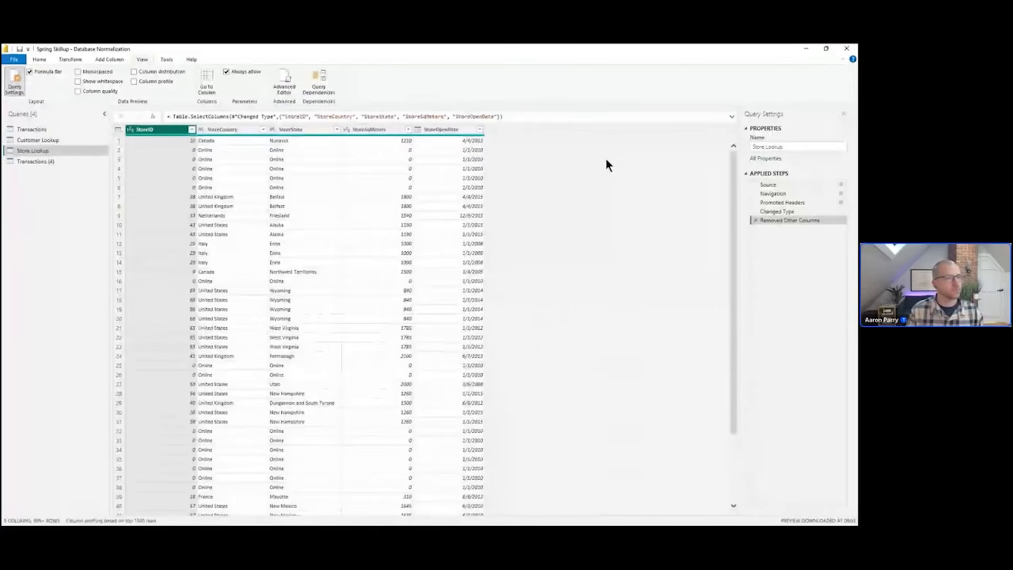
Remove duplicate rows based on StoreID and sort the table by StoreID ascending
click(174, 131)
right_click(173, 133)
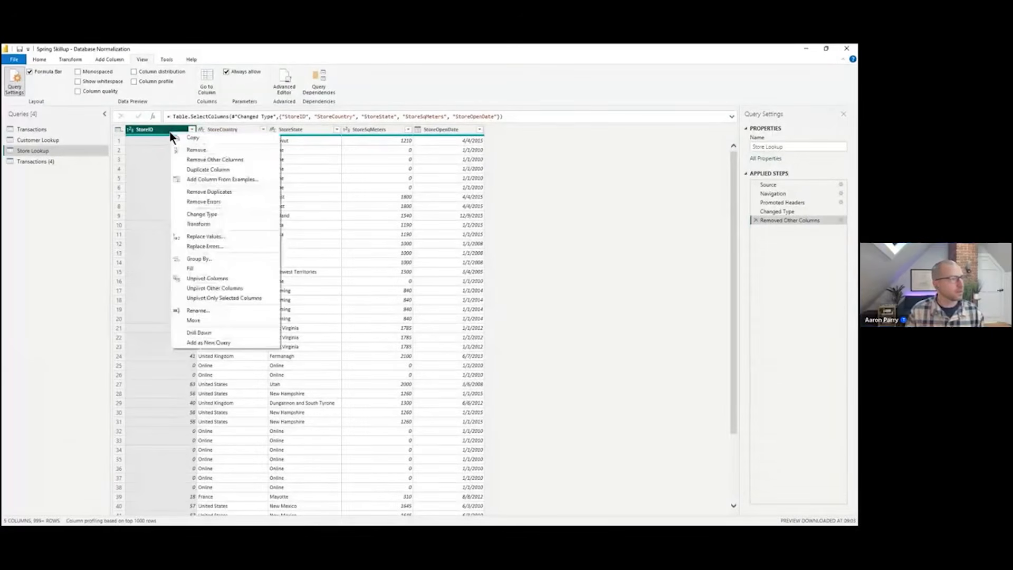
click(230, 192)
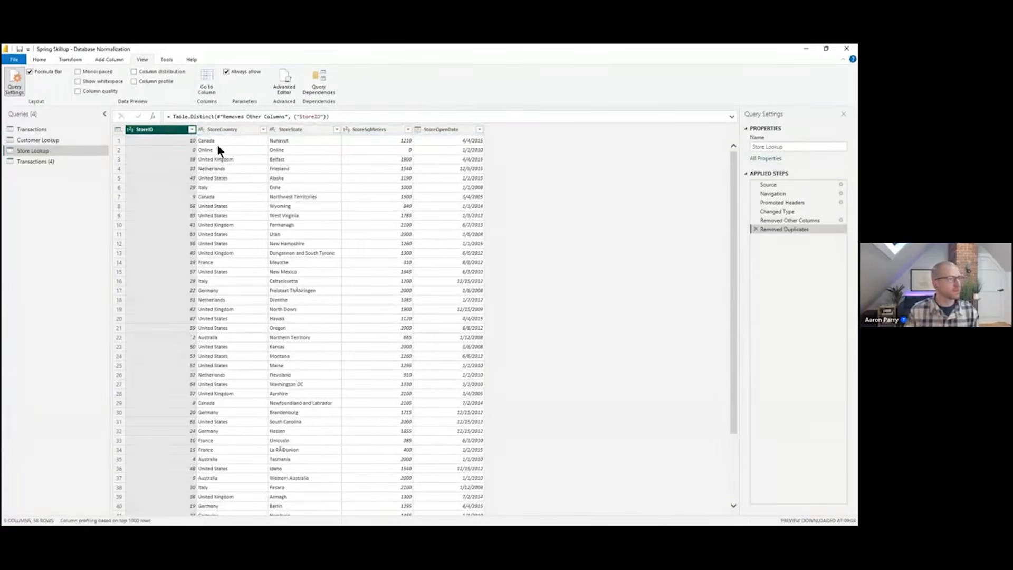
click(191, 131)
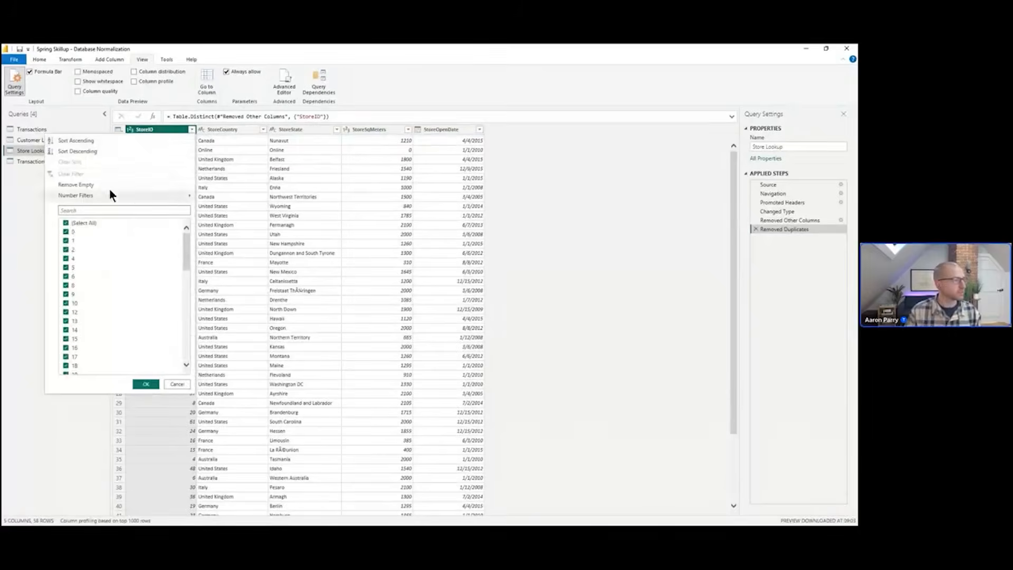
click(75, 143)
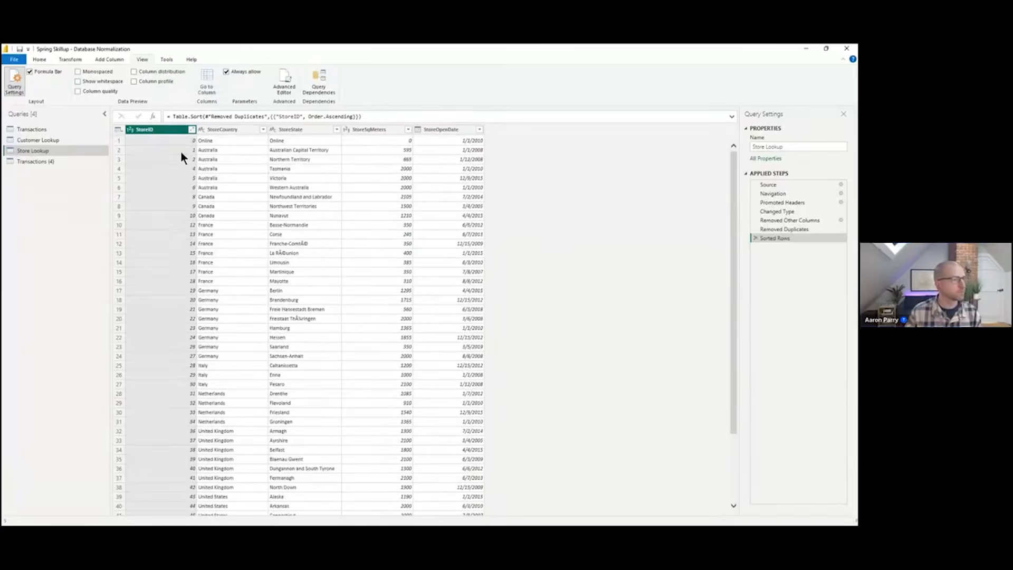
Scroll through the Store Lookup rows and toggle the column profile to examine StoreID's statistics
scroll(498, 172, down, 6)
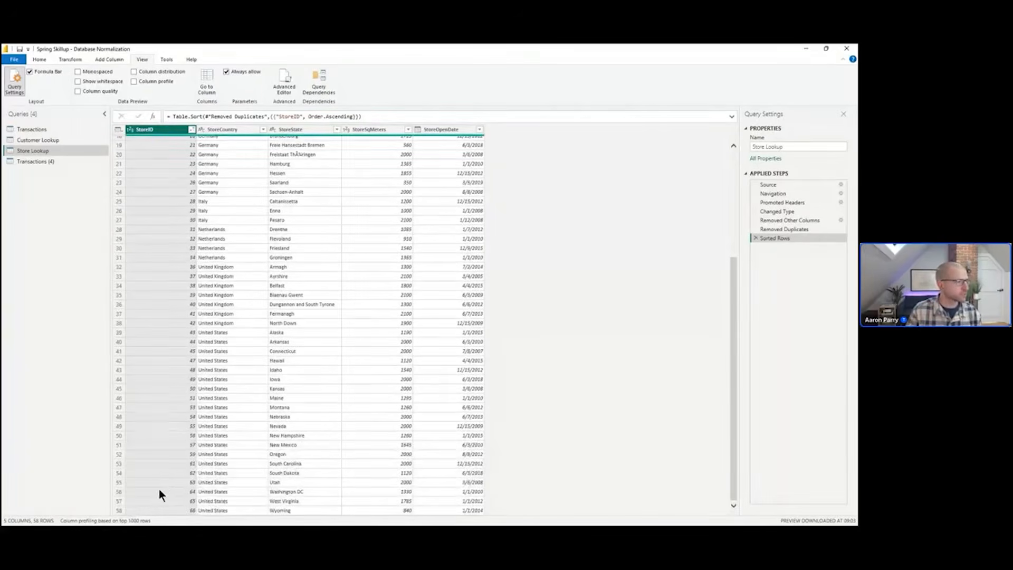
scroll(163, 474, up, 6)
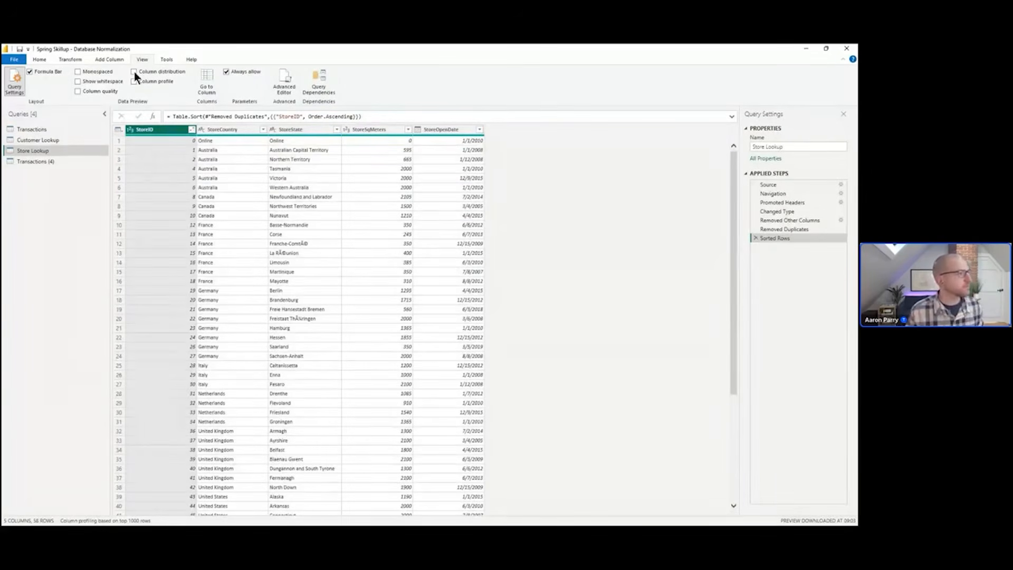
click(134, 81)
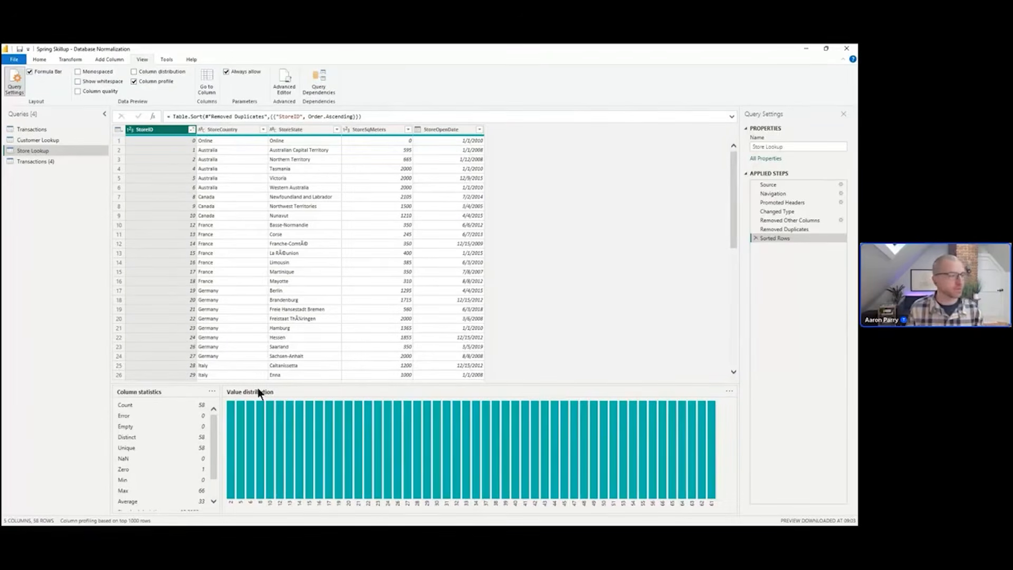
click(134, 82)
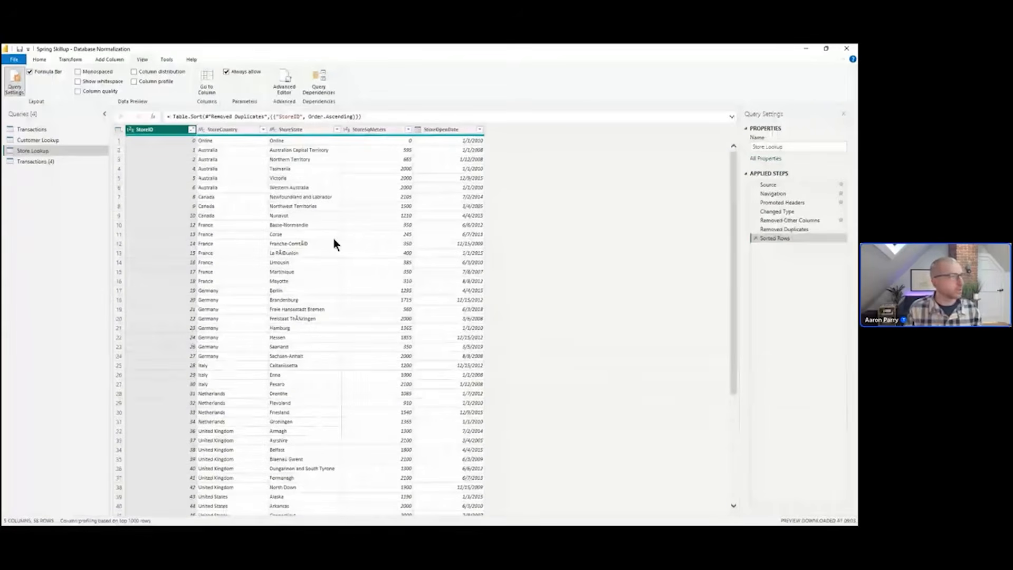
Rename the Transactions (4) query to Products Lookup
click(47, 162)
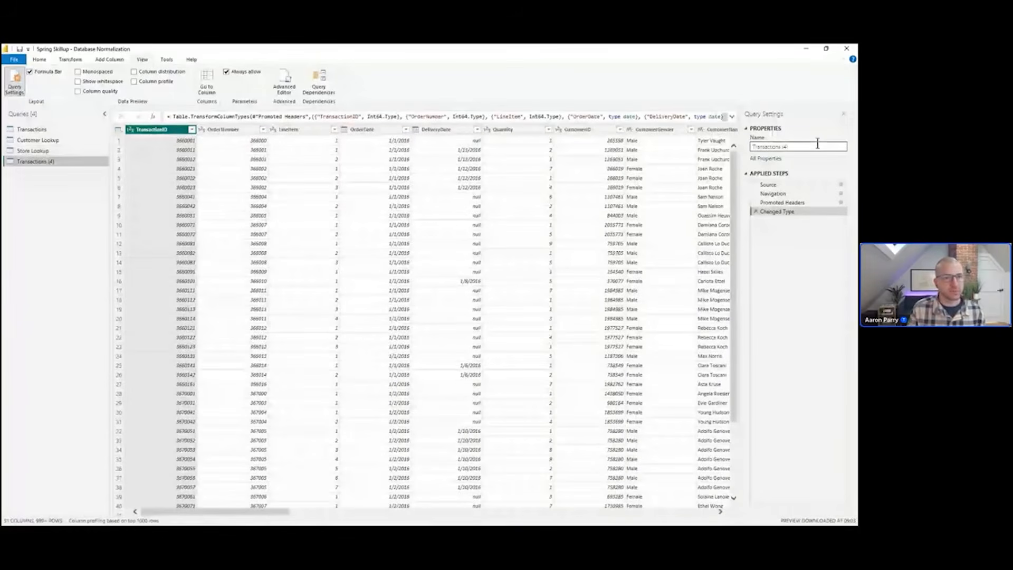
click(817, 146)
text(P)
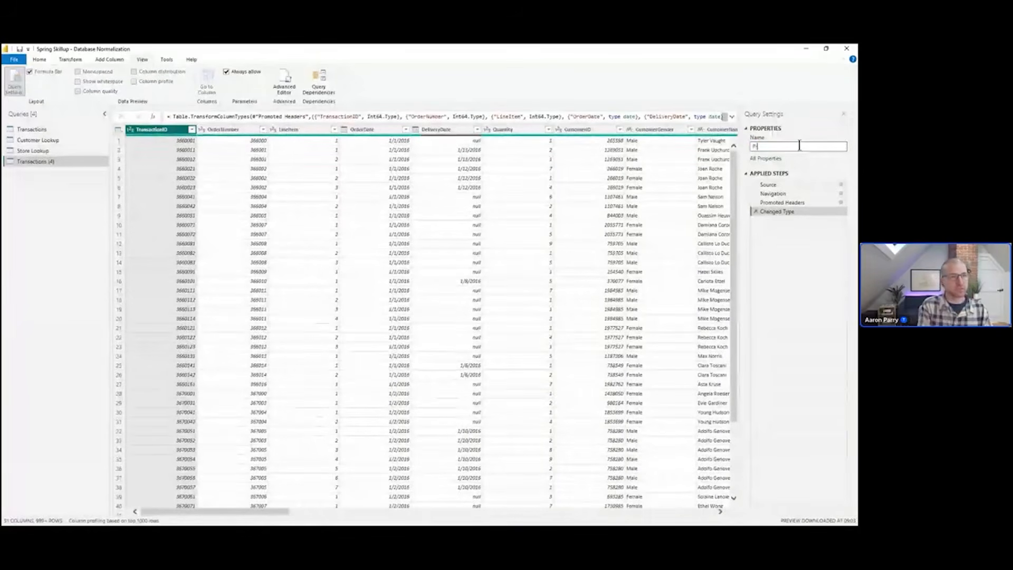
text(roducts Lookup)
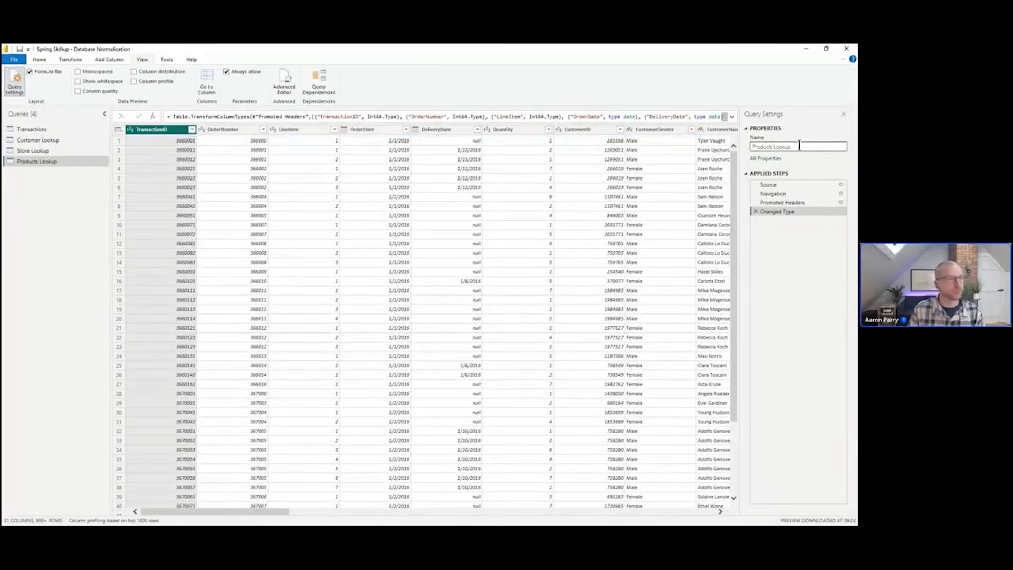
key(Return)
Keep only the product columns from ProductID through ProductCategory, removing all other columns
drag(265, 508, 598, 516)
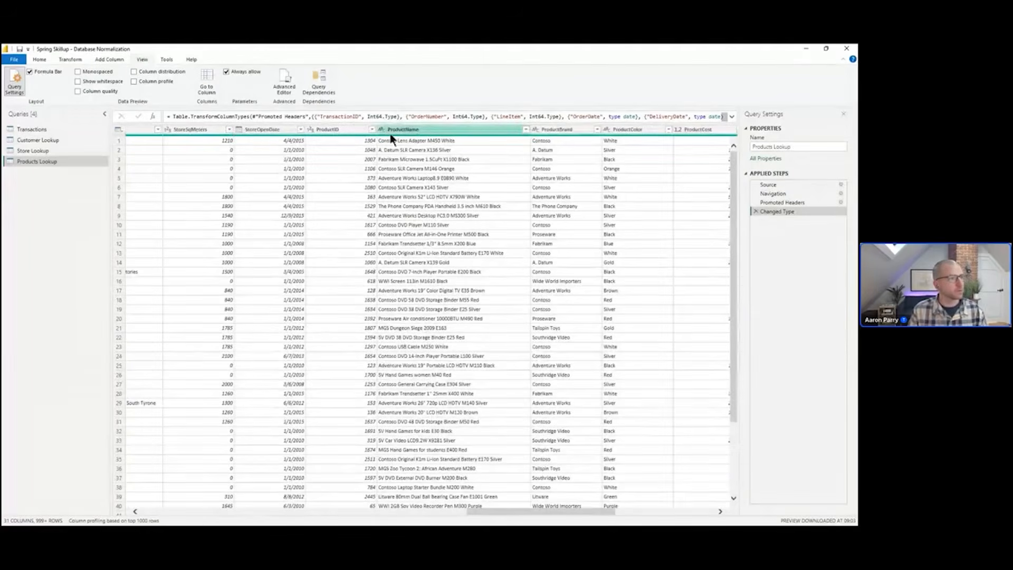
click(357, 132)
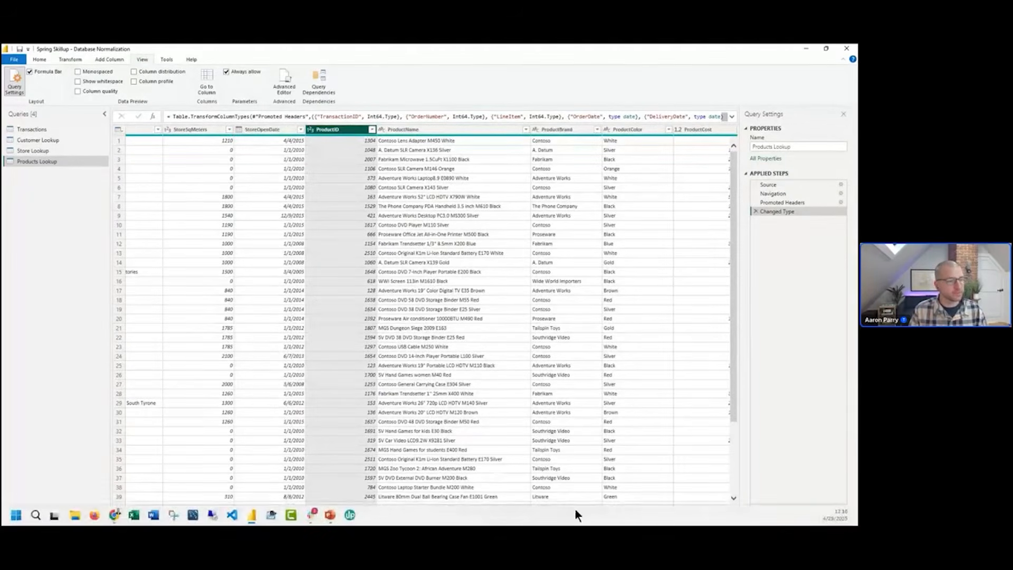
drag(580, 511, 705, 511)
click(697, 130)
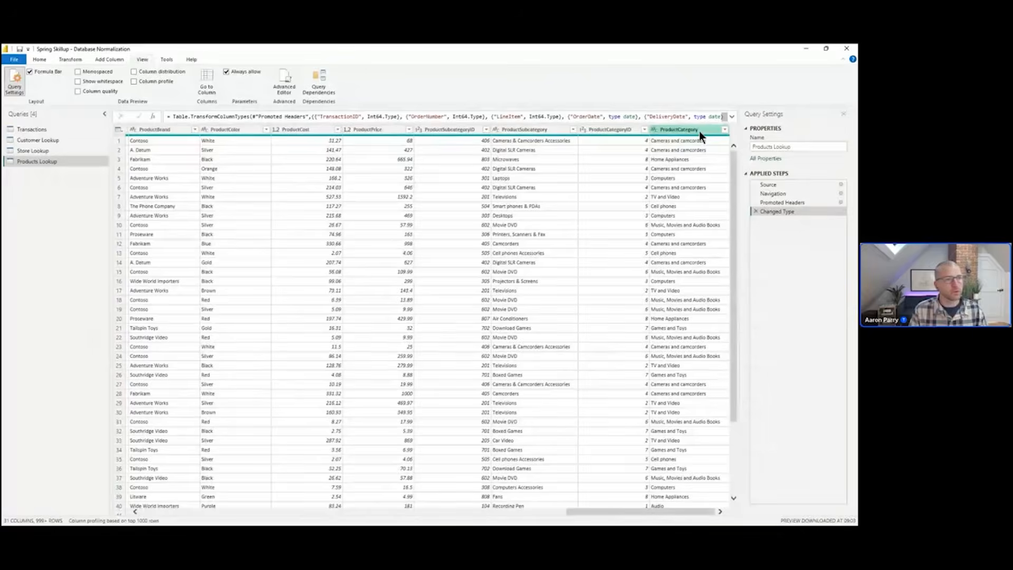
key(ctrl+a)
right_click(705, 131)
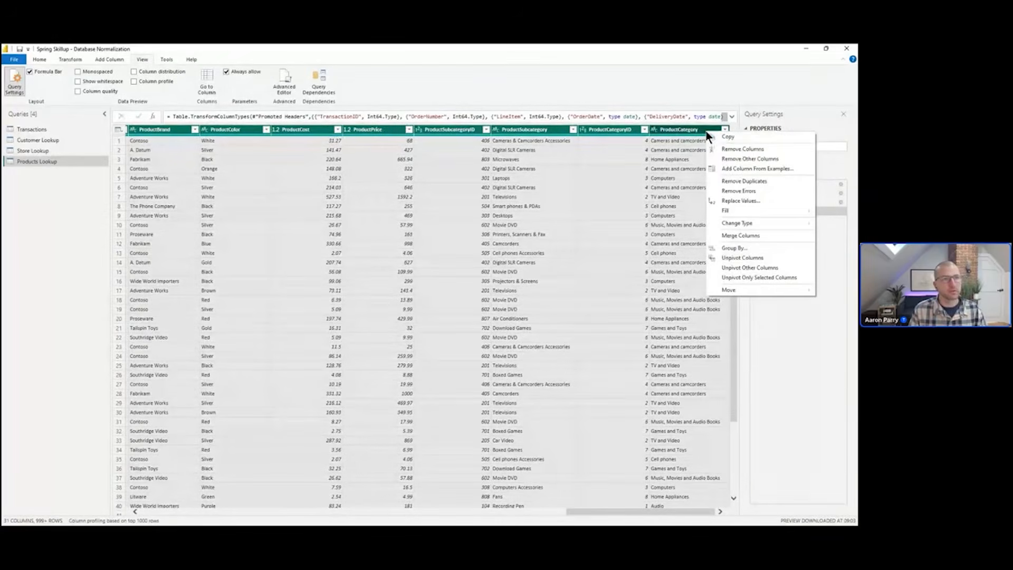
click(763, 158)
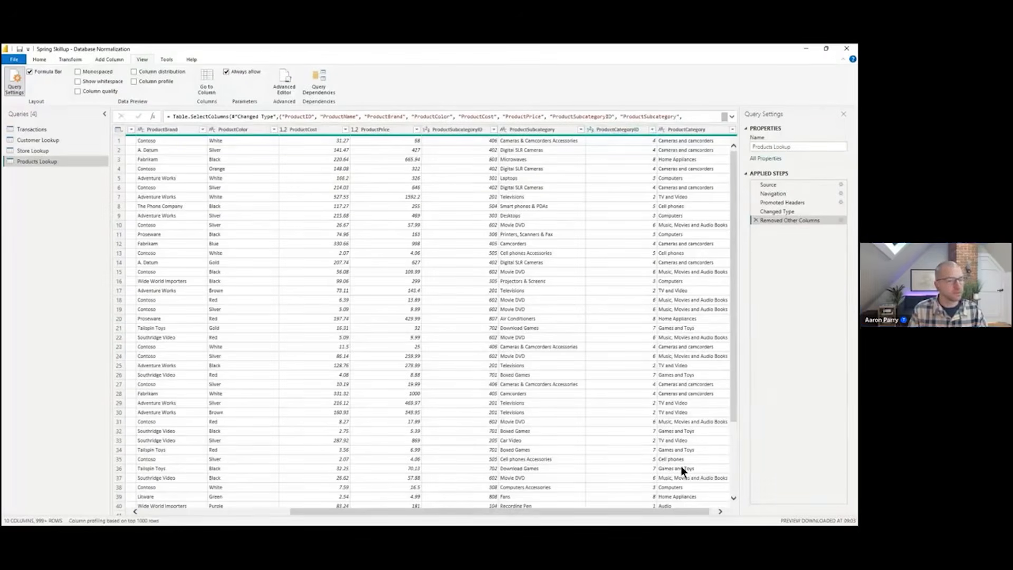
Remove duplicate rows based on ProductID and sort the table by ProductID ascending
drag(688, 508, 499, 510)
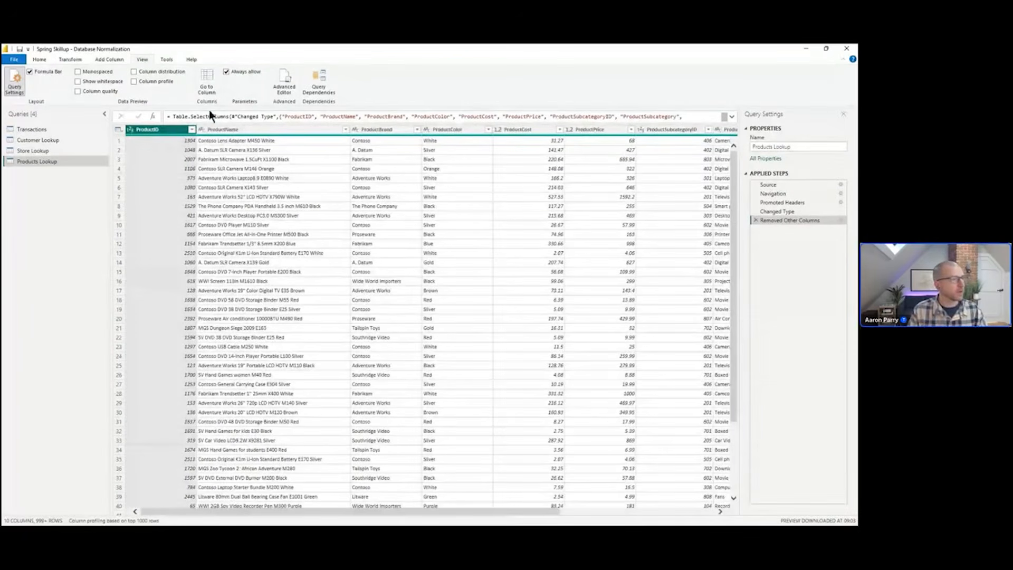
right_click(171, 131)
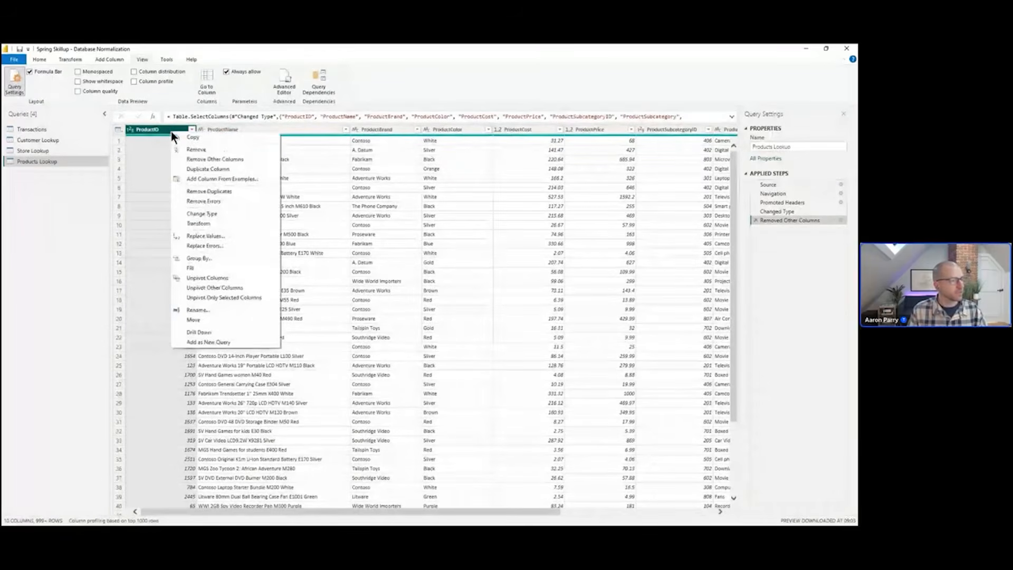
click(226, 192)
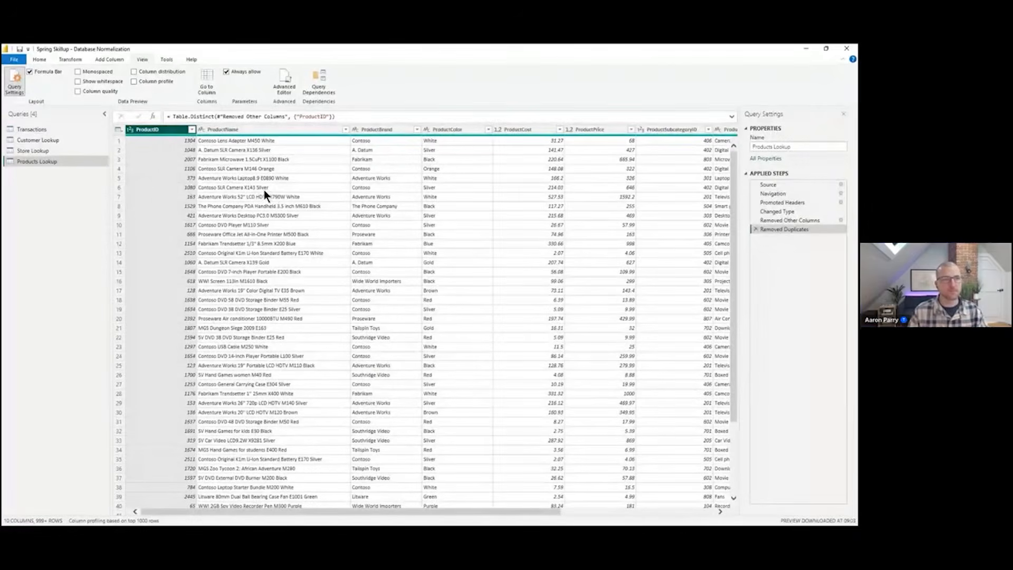
click(192, 131)
click(115, 140)
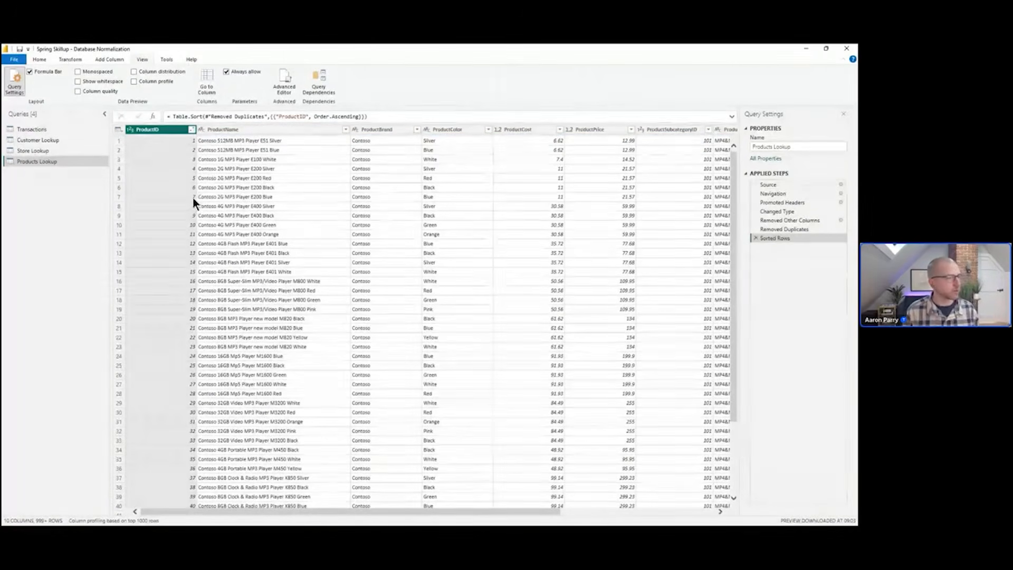
Review the Products Lookup rows and switch between the Transactions and lookup queries to compare them
scroll(192, 208, down, 5)
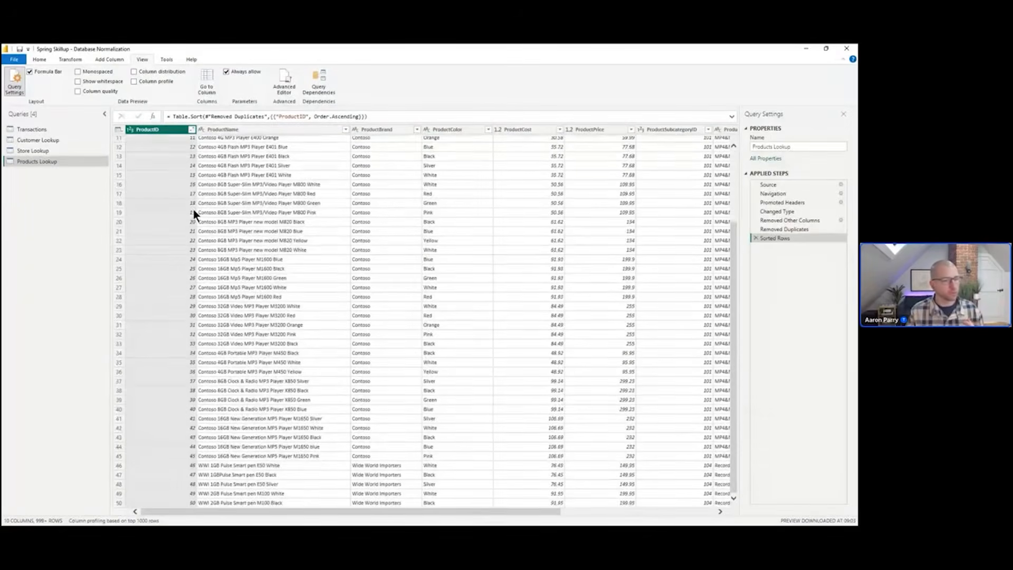
scroll(187, 209, up, 5)
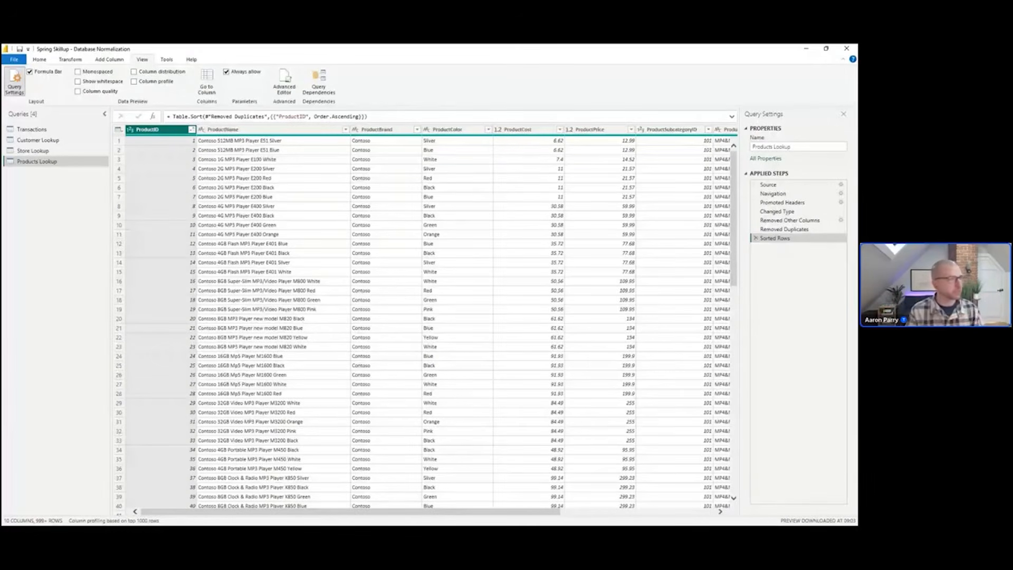
click(47, 152)
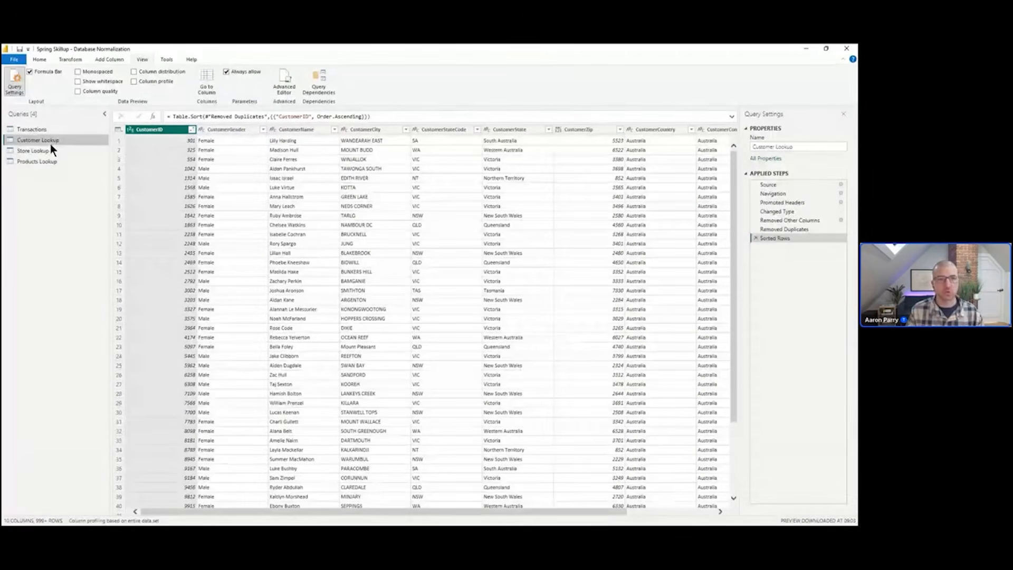
click(49, 160)
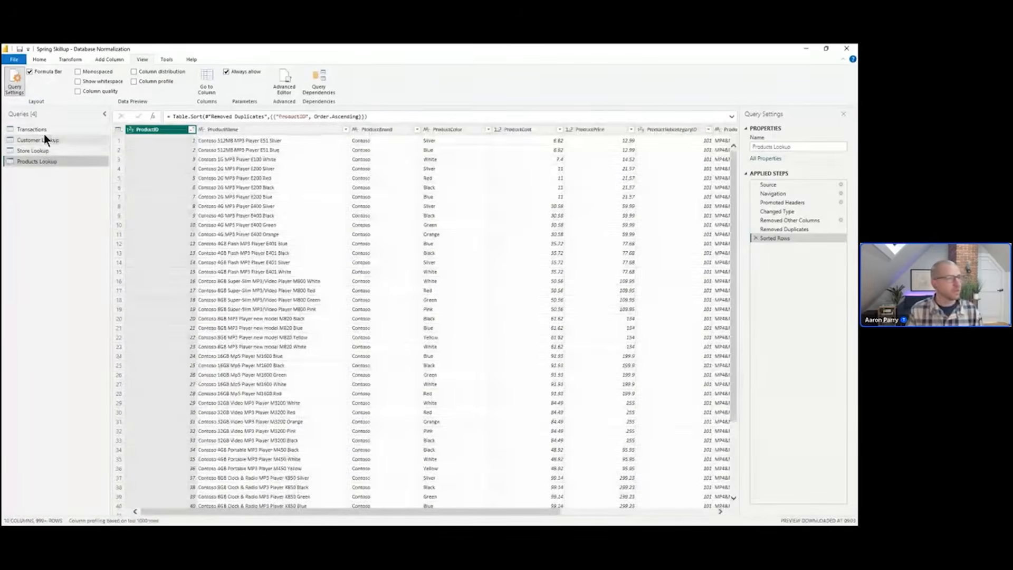
click(43, 130)
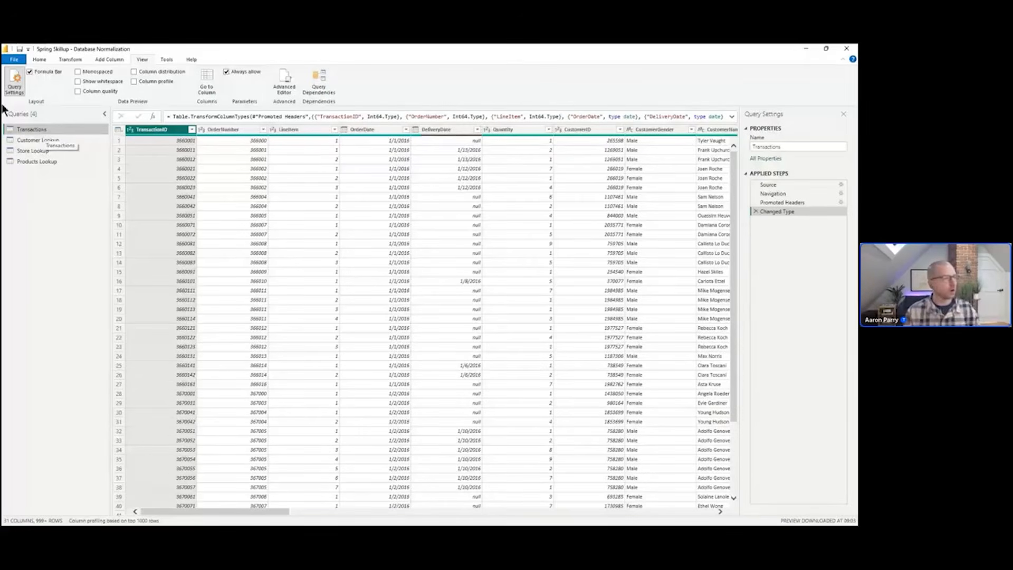
click(52, 140)
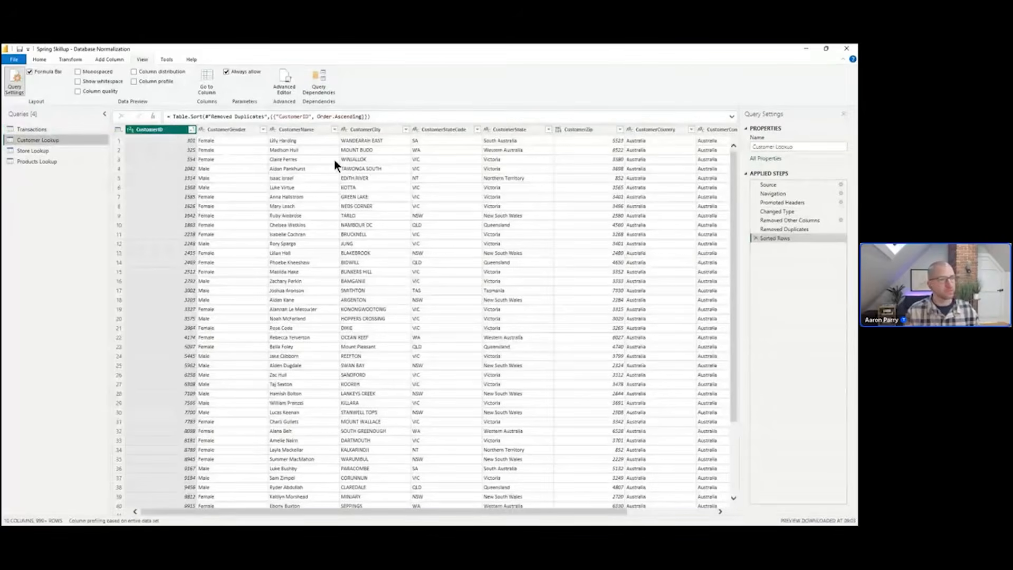
click(59, 152)
click(59, 161)
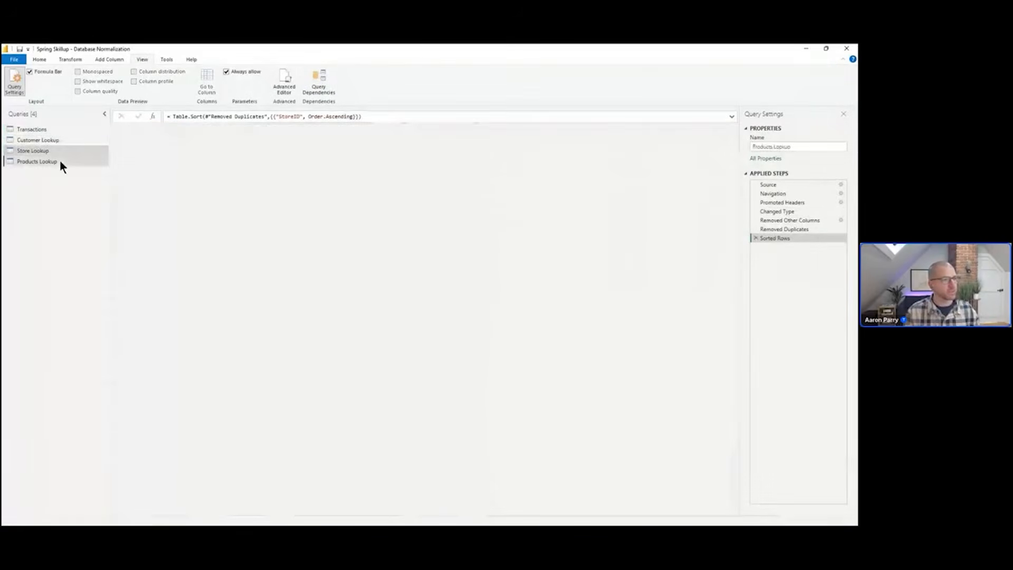
In the Transactions query, remove the customer columns from CustomerGender through CustomerDOB
click(49, 127)
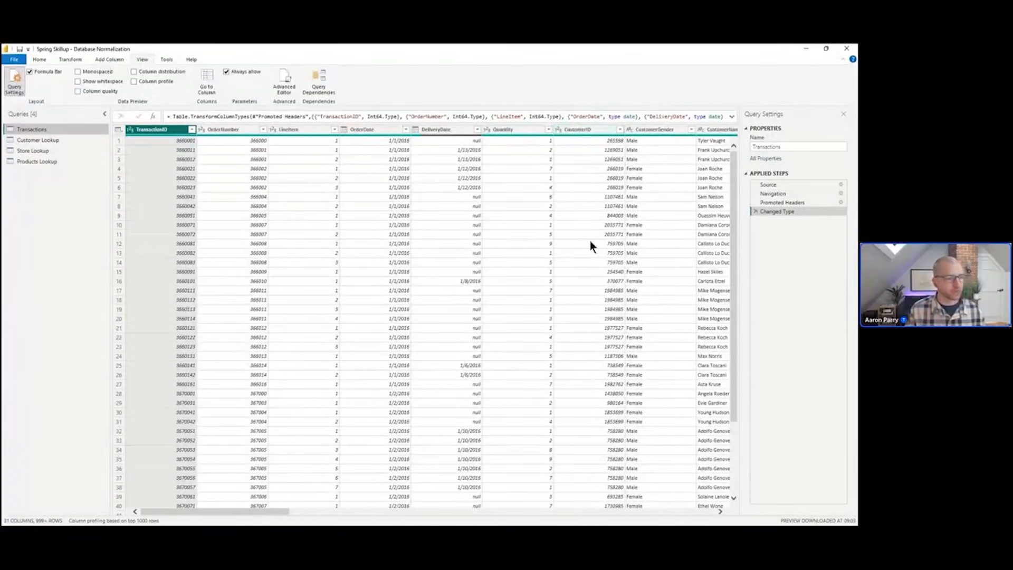
drag(280, 510, 355, 512)
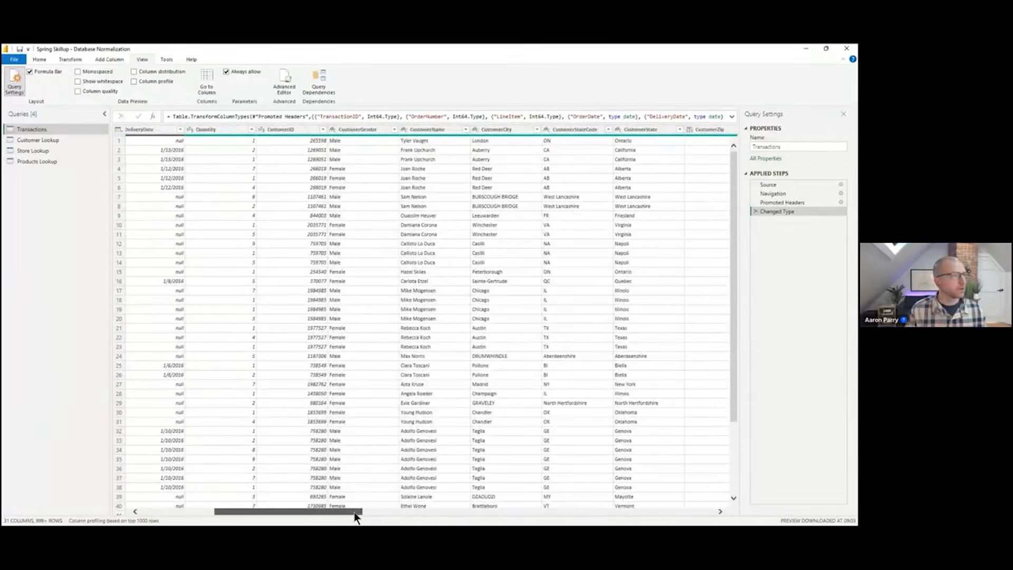
click(363, 132)
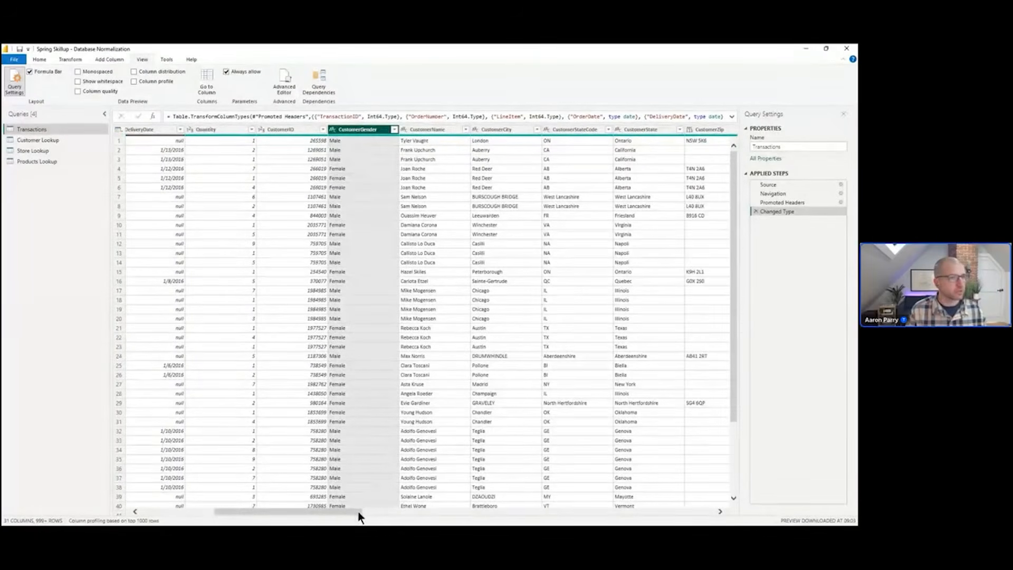
drag(357, 511, 435, 520)
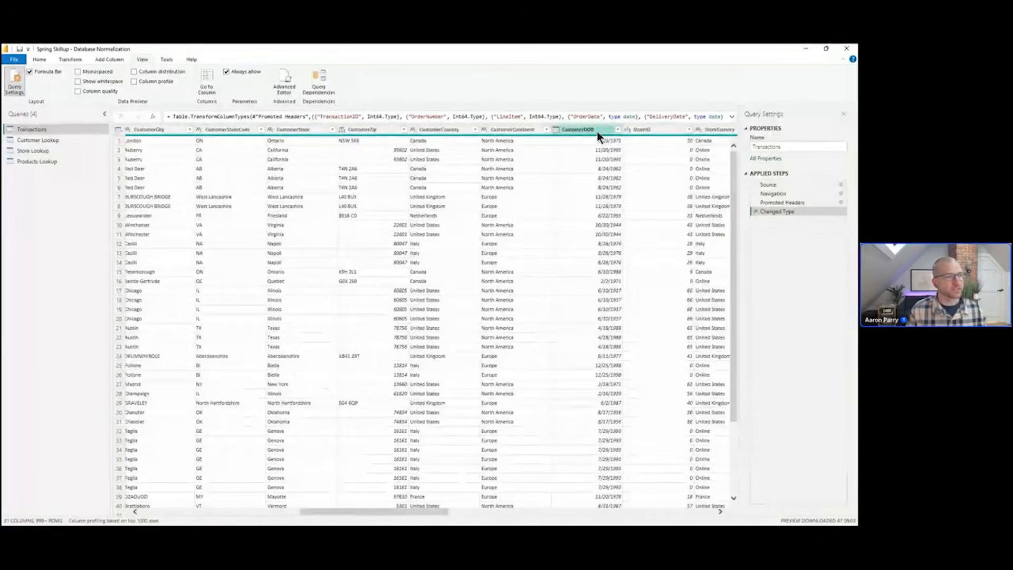
shift+click(598, 133)
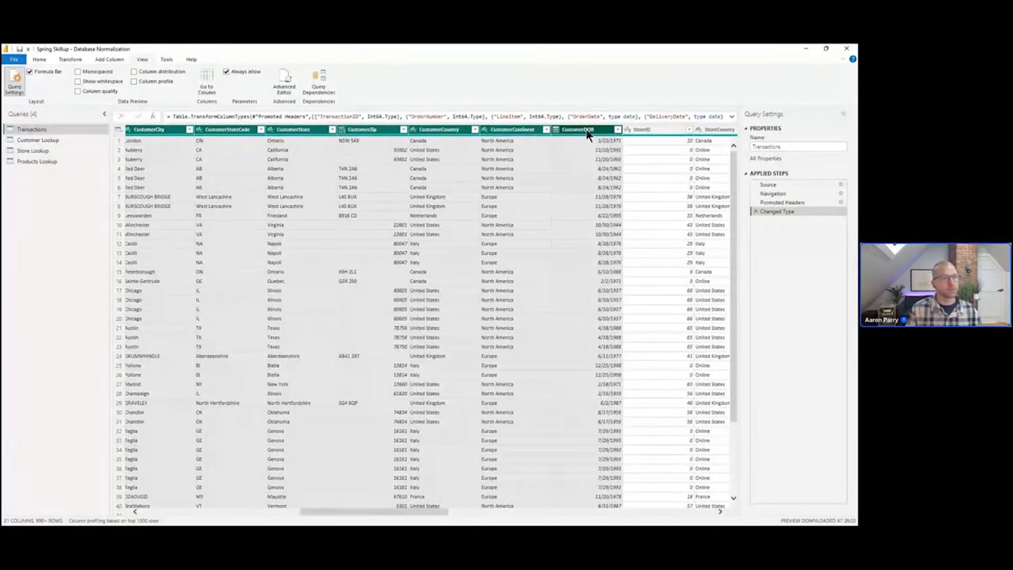
right_click(587, 132)
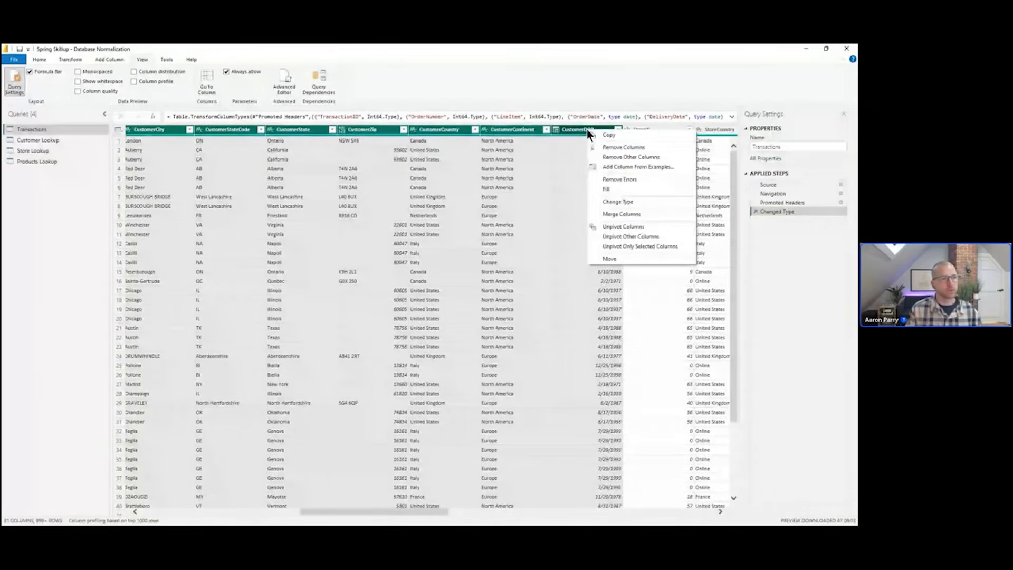
click(633, 148)
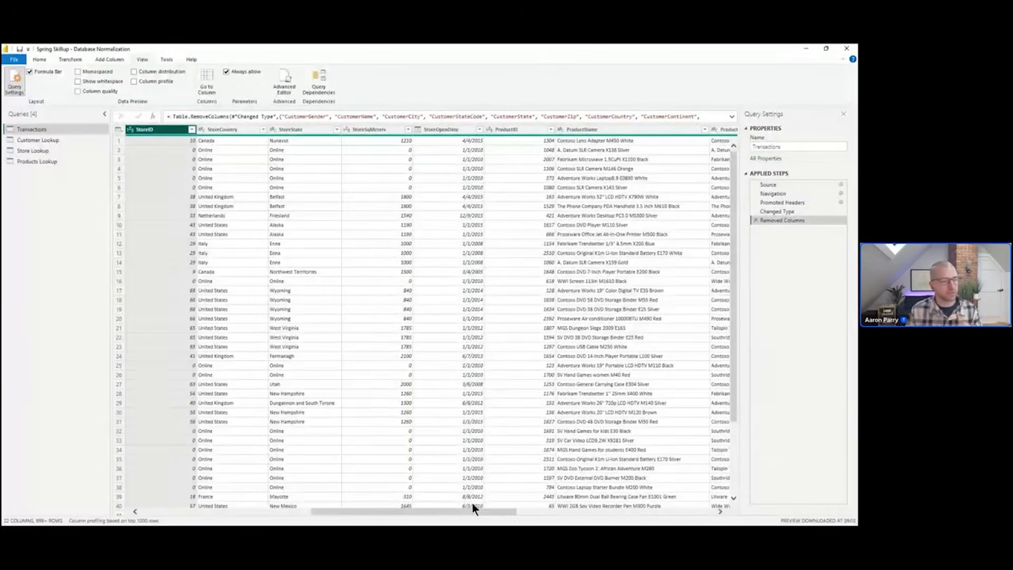
Remove the store columns from StoreCountry through StoreOpenDate from the Transactions query
drag(478, 510, 413, 517)
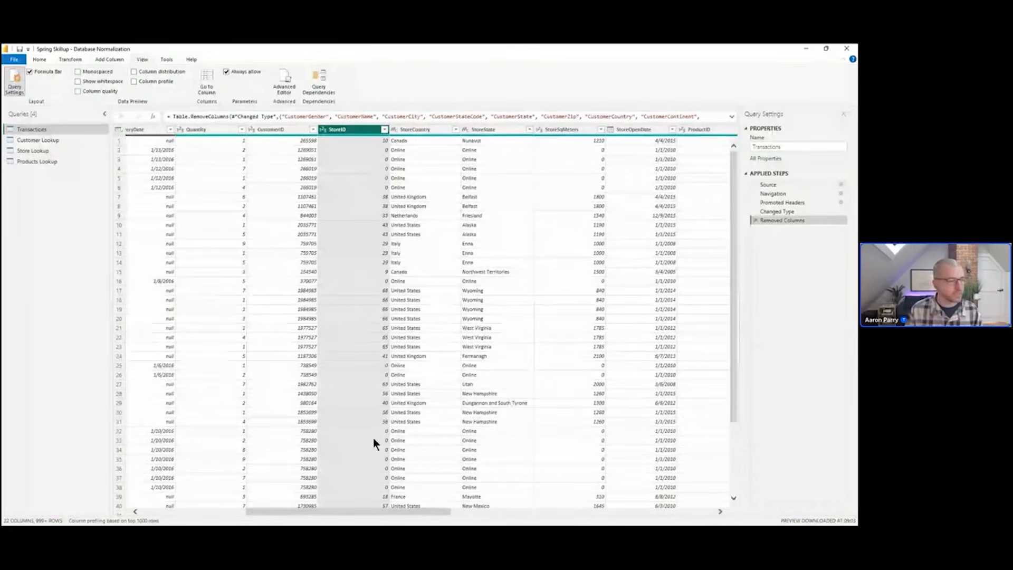
drag(409, 513, 477, 520)
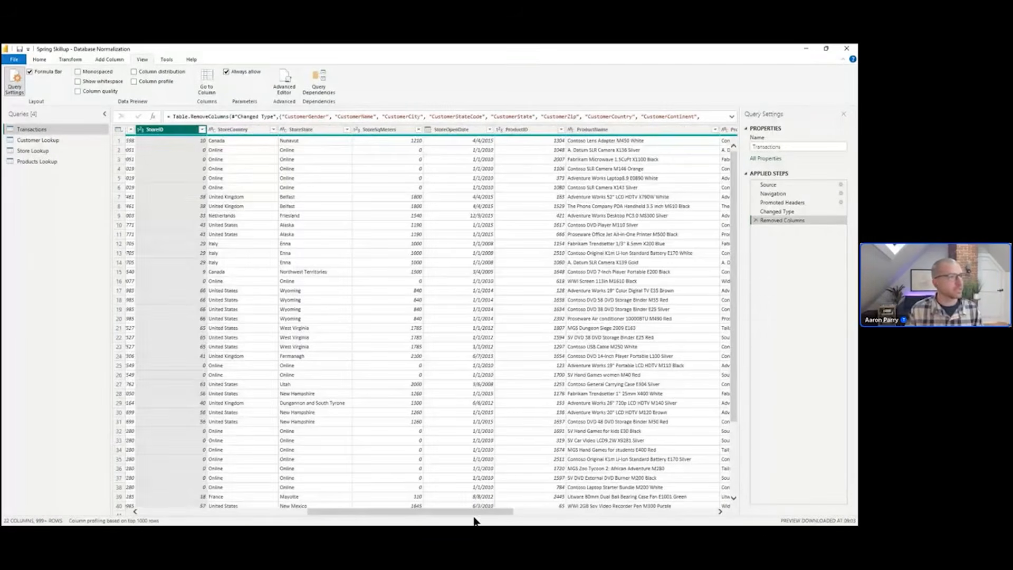
click(256, 130)
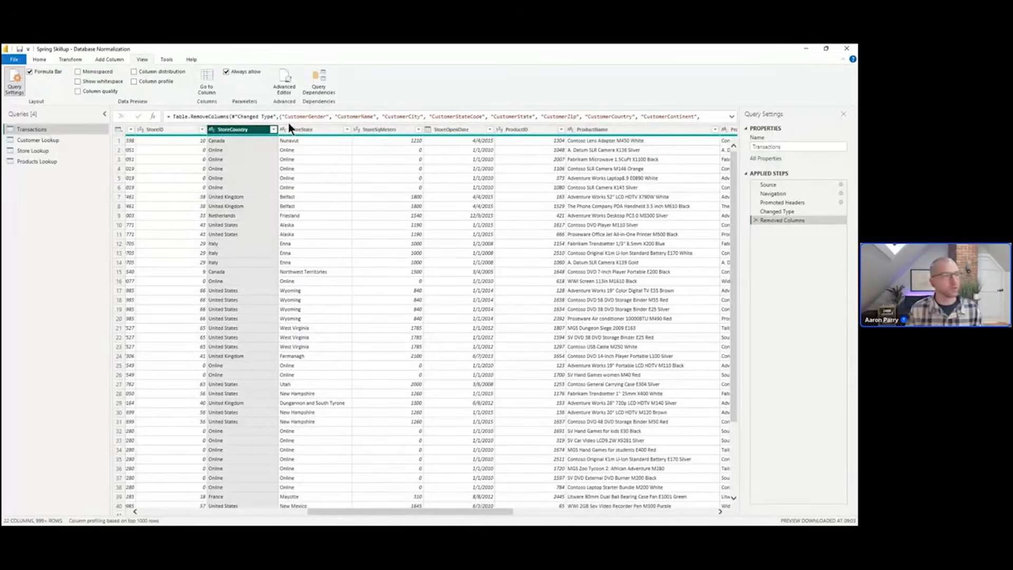
shift+click(473, 129)
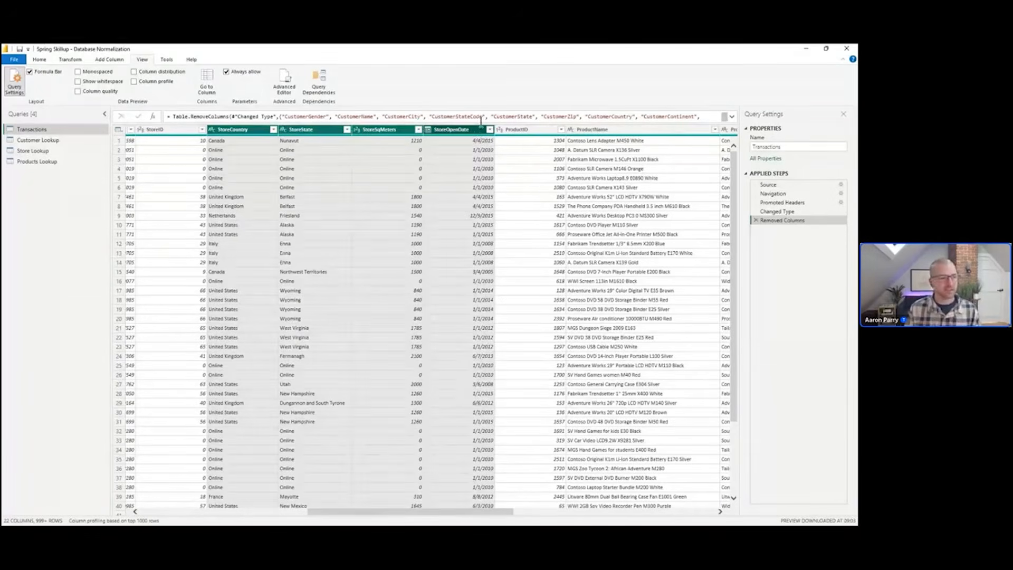
right_click(474, 132)
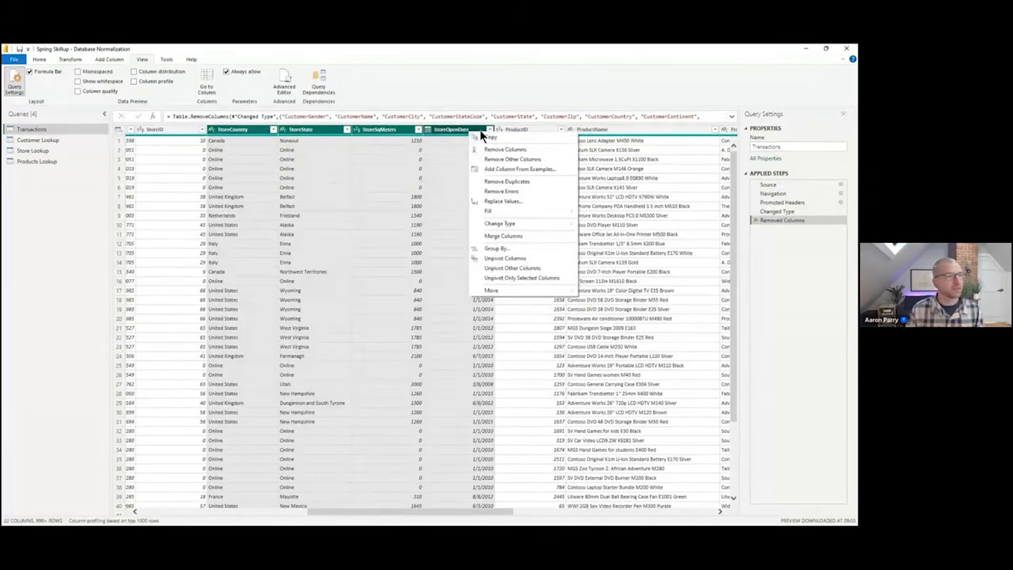
click(521, 150)
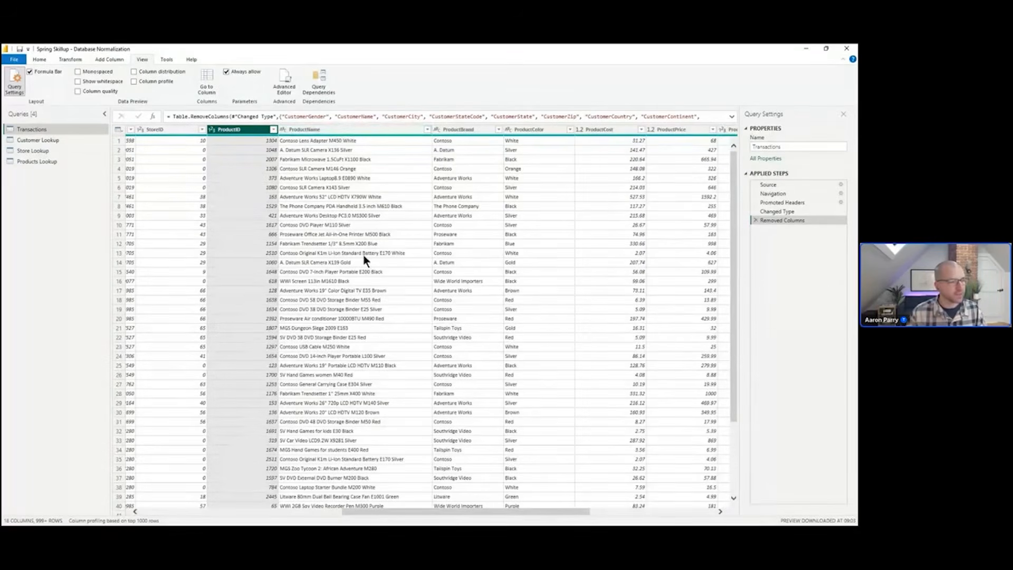
Remove the product columns from ProductName through ProductCategory, keeping ProductID in Transactions
click(386, 131)
drag(537, 512, 668, 512)
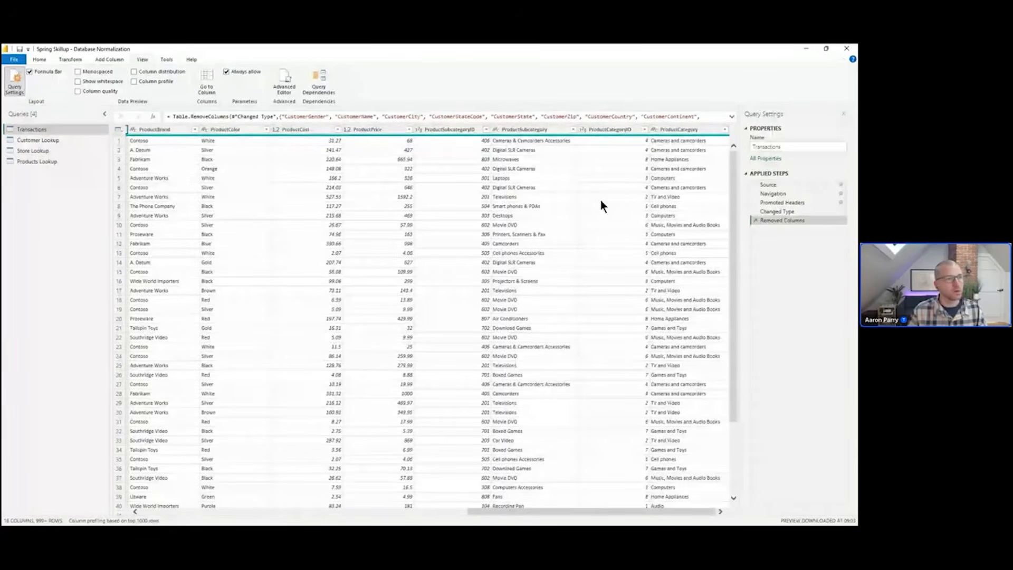
shift+click(705, 132)
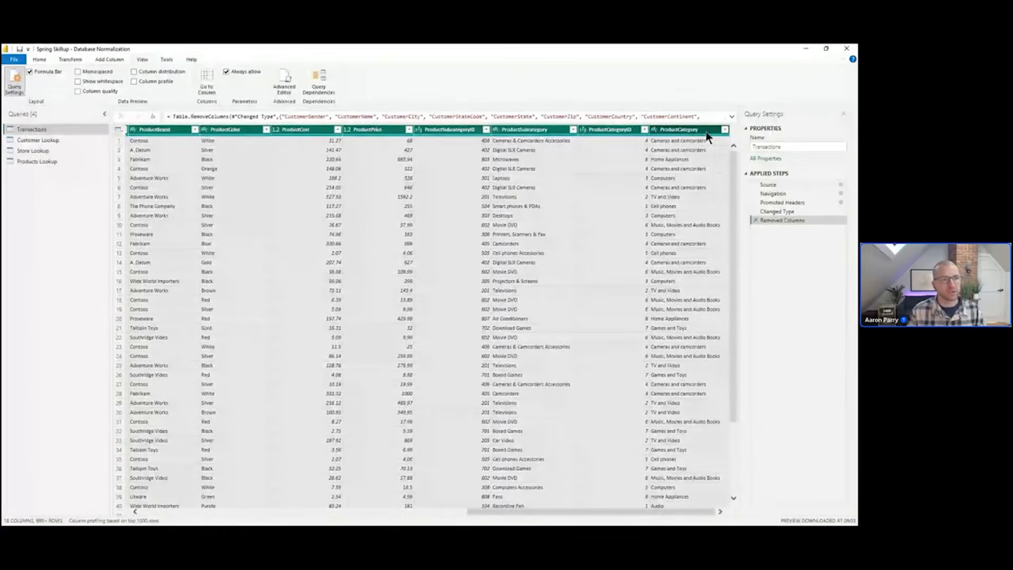
right_click(704, 135)
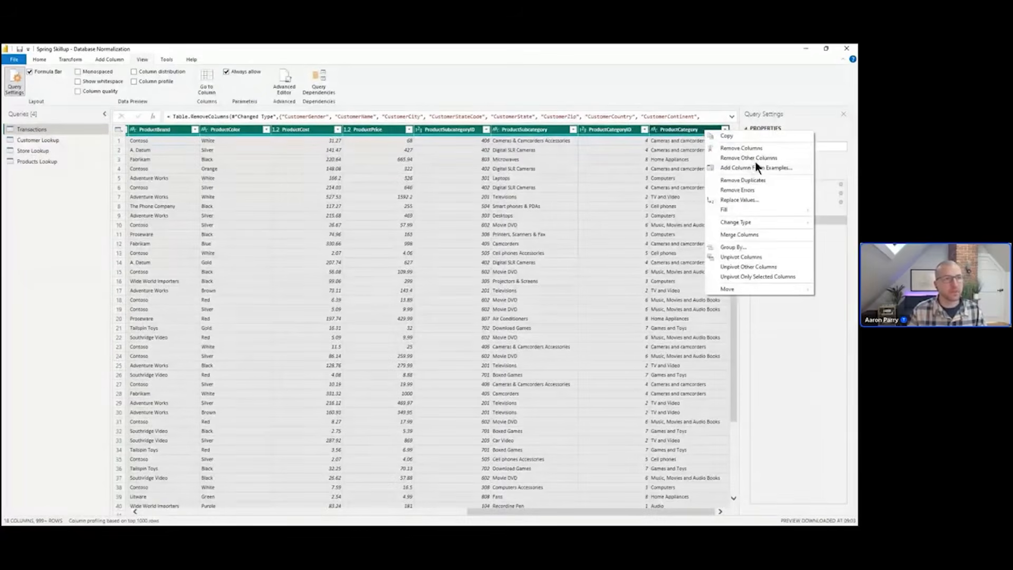
click(782, 148)
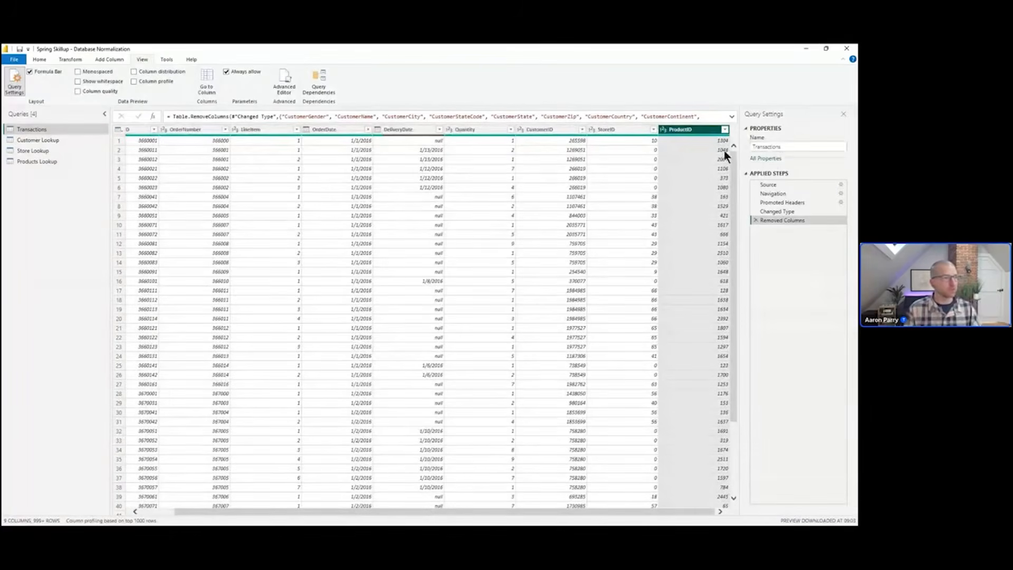
drag(504, 511, 378, 523)
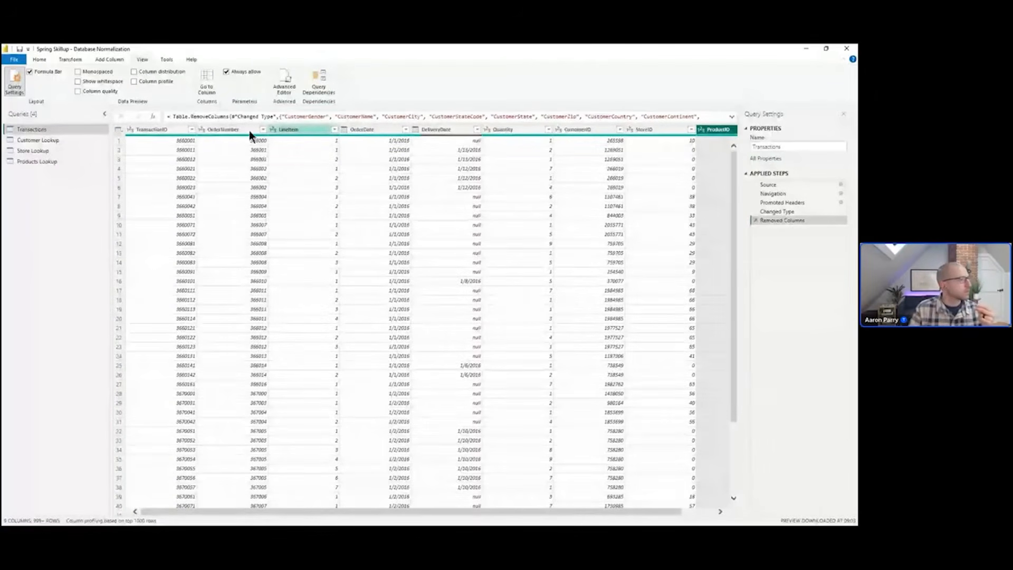
click(21, 60)
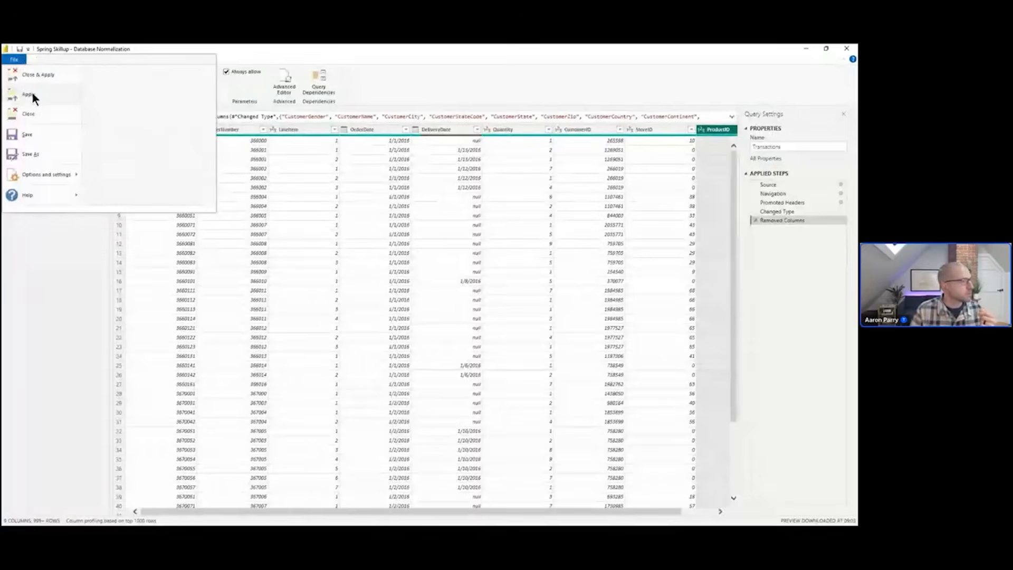
key(Escape)
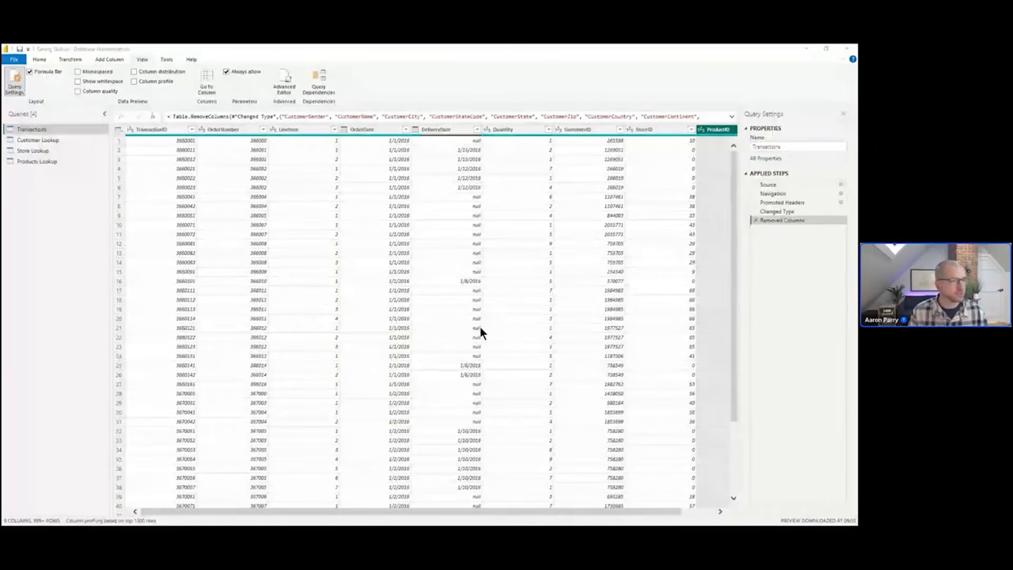
Switch to Power BI Desktop, open the model view, and drag the Transactions and Products Lookup cards apart
key(alt+Tab)
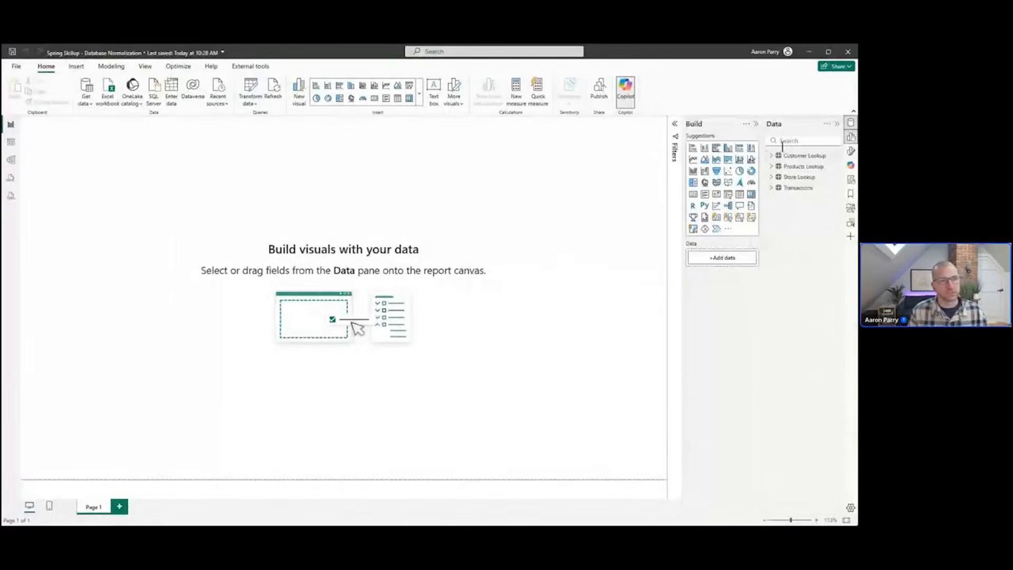
click(756, 124)
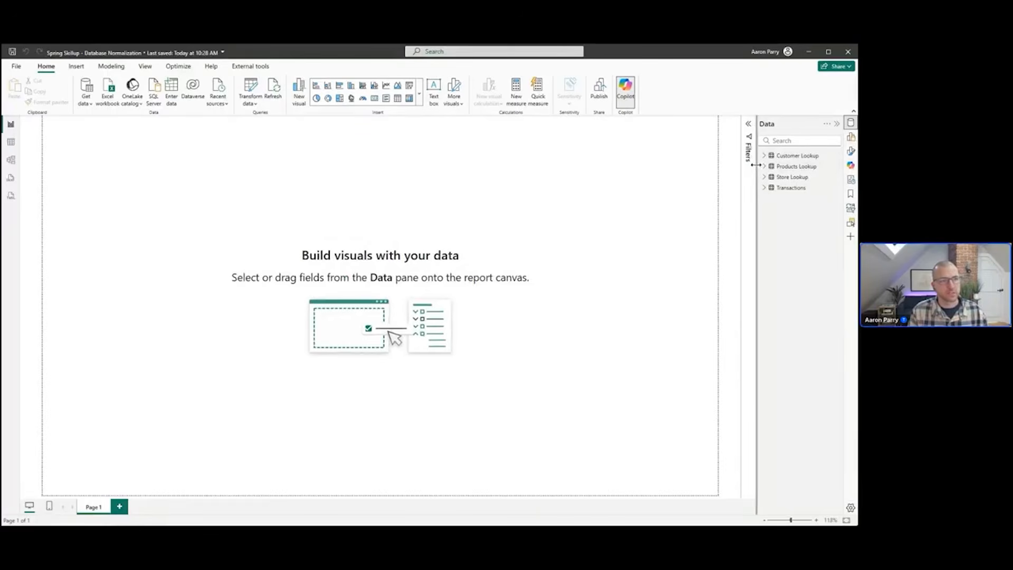
click(11, 160)
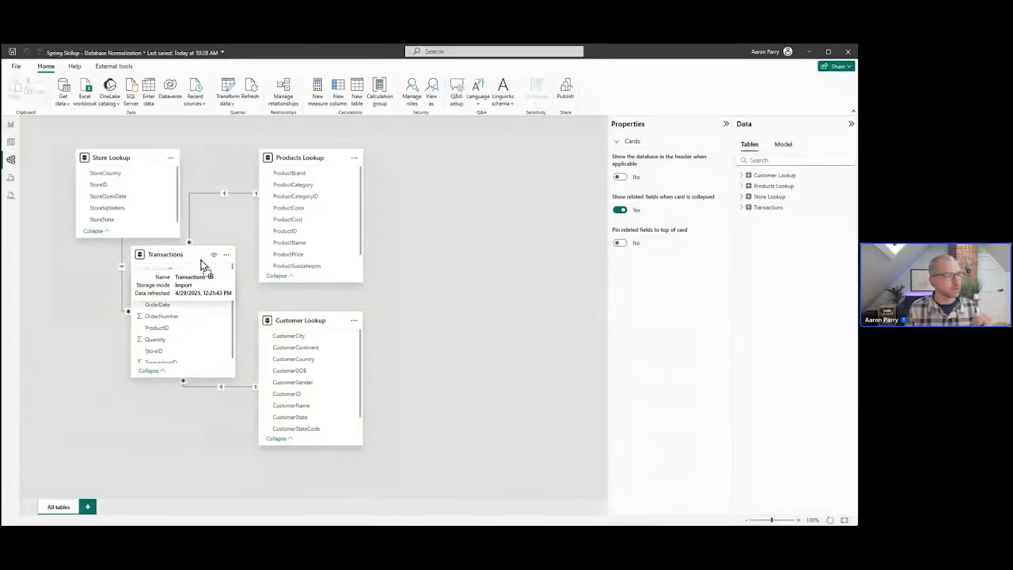
drag(199, 257, 207, 287)
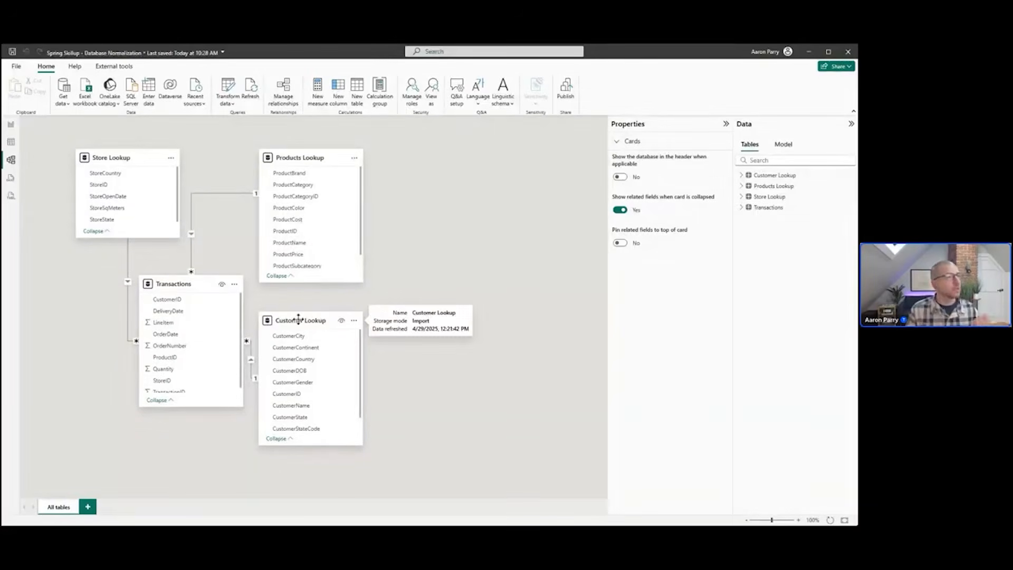
drag(307, 161, 409, 167)
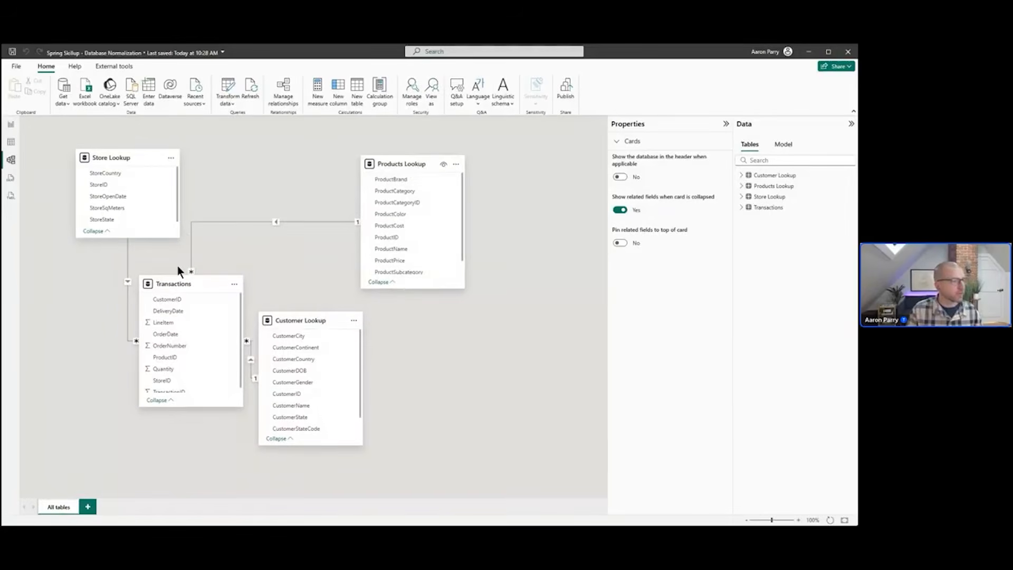
drag(190, 295, 225, 387)
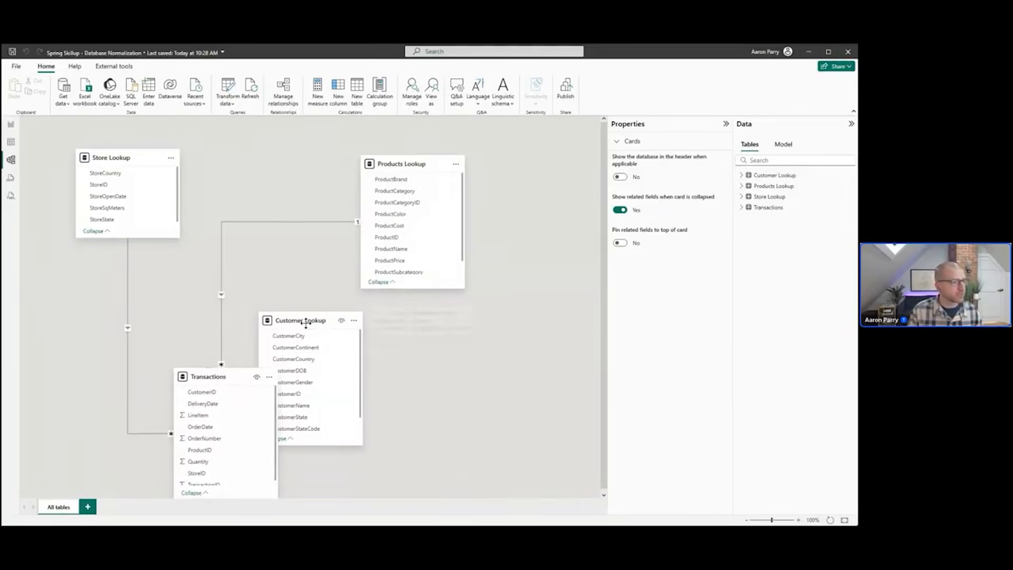
Arrange Customer Lookup beside Store Lookup along the top with Transactions below, and shorten the Customer Lookup card
drag(298, 320, 252, 180)
drag(118, 157, 96, 173)
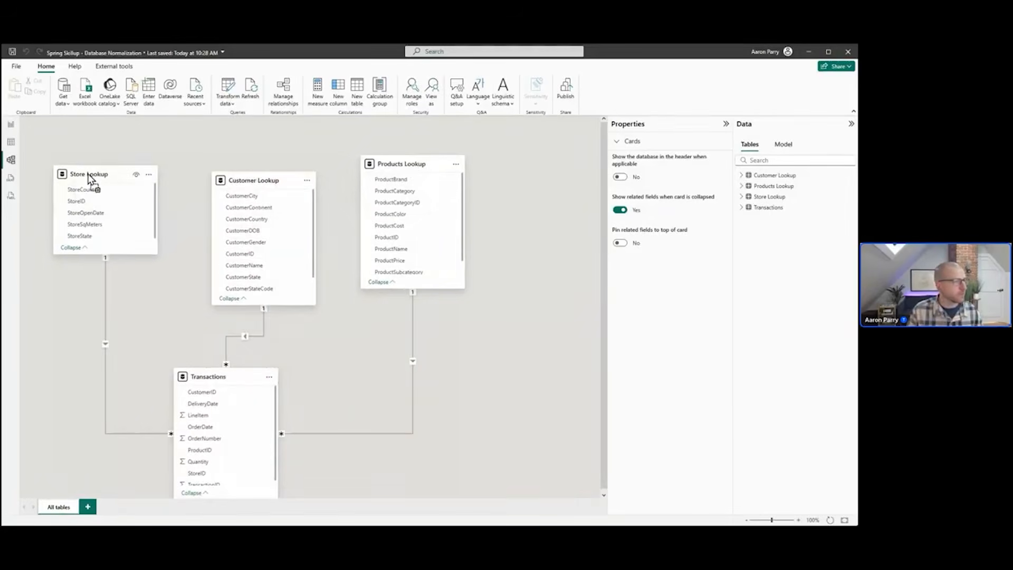
drag(239, 376, 274, 373)
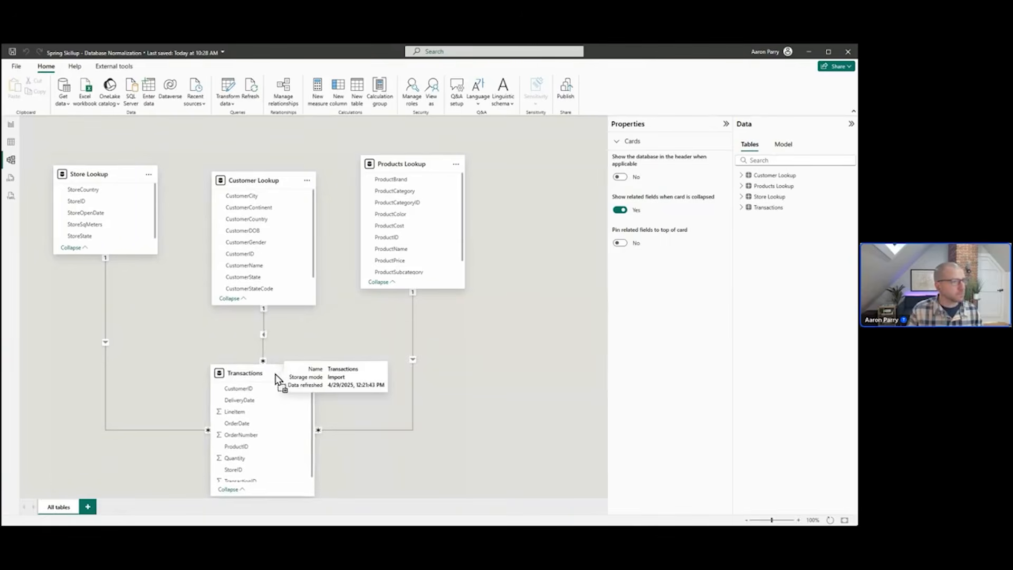
drag(232, 182, 185, 175)
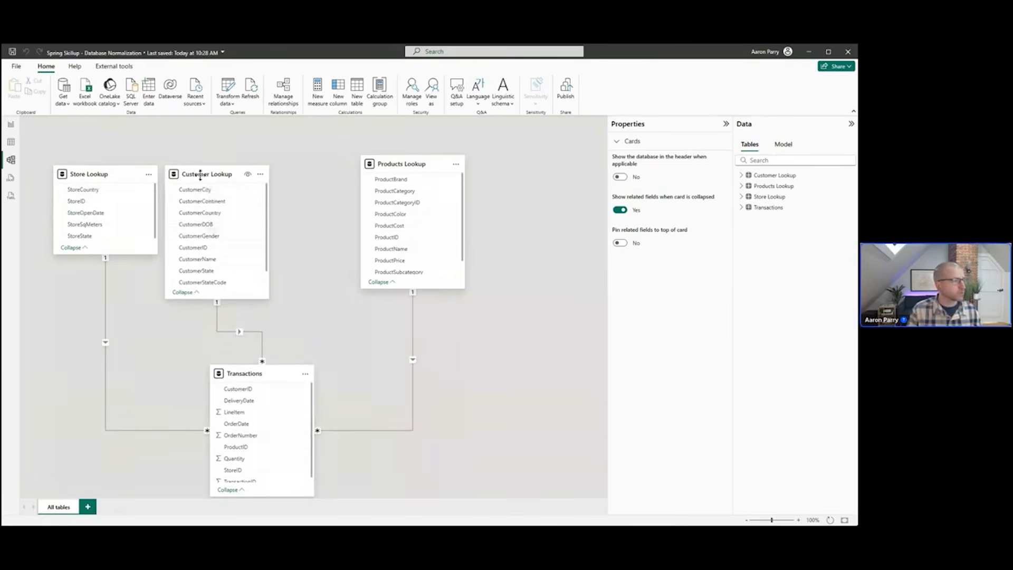
drag(243, 299, 242, 257)
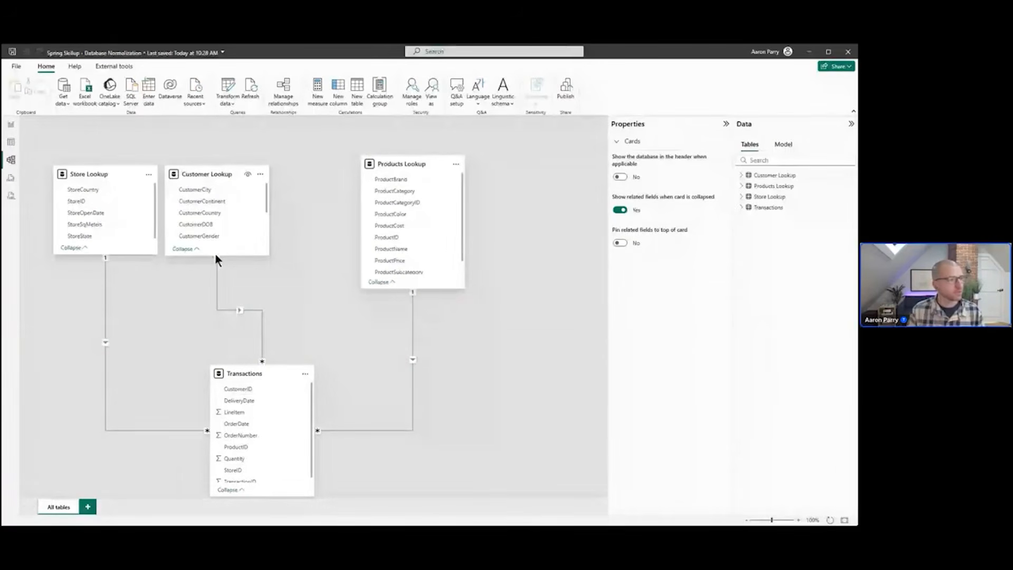
Shorten the Products Lookup card, shift Transactions left, and place Products Lookup to the right of Transactions
scroll(220, 211, down, 3)
scroll(223, 201, up, 1)
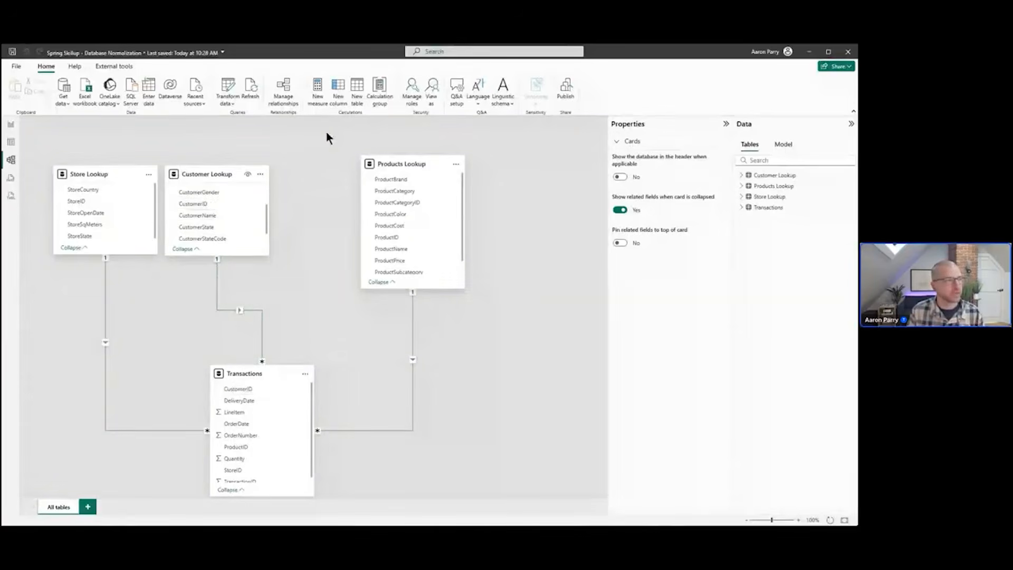
drag(425, 170, 347, 179)
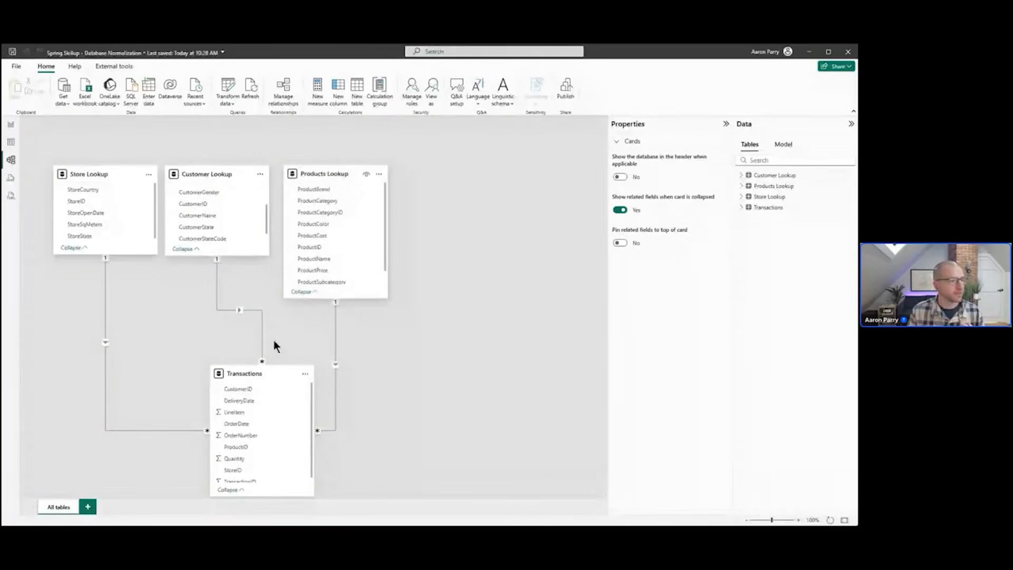
drag(270, 368, 233, 352)
drag(334, 298, 334, 259)
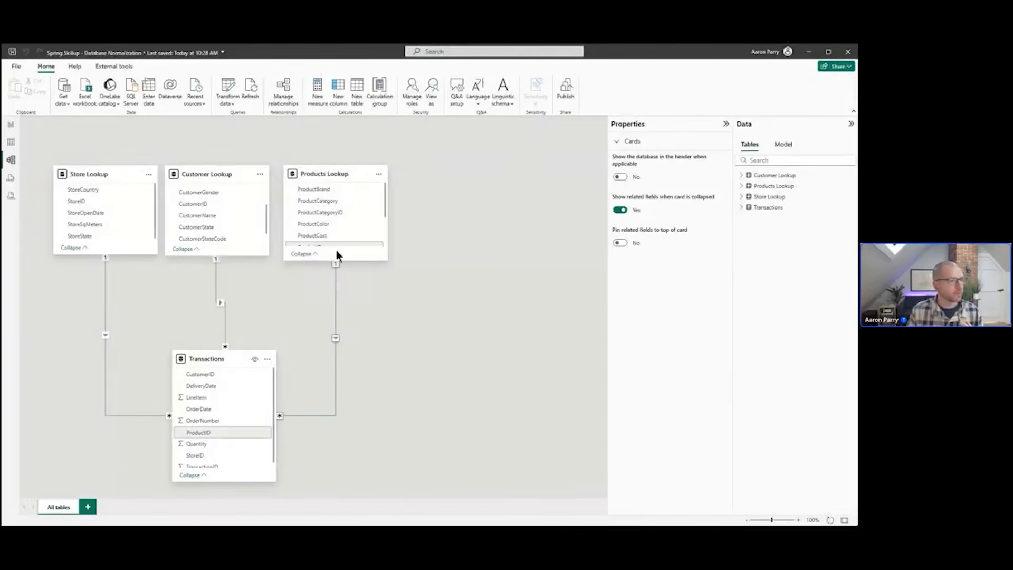
scroll(337, 245, down, 2)
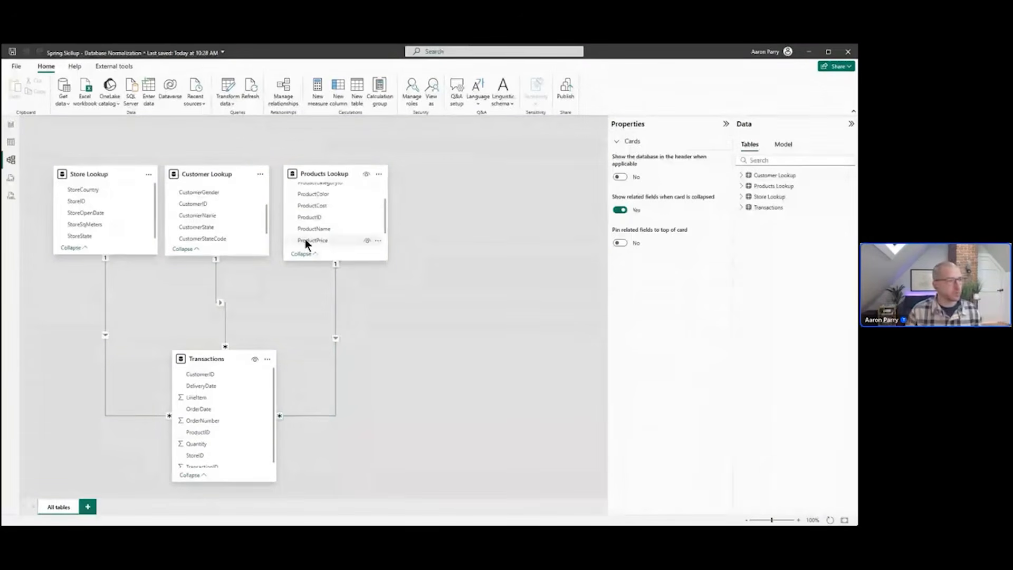
drag(334, 173, 425, 313)
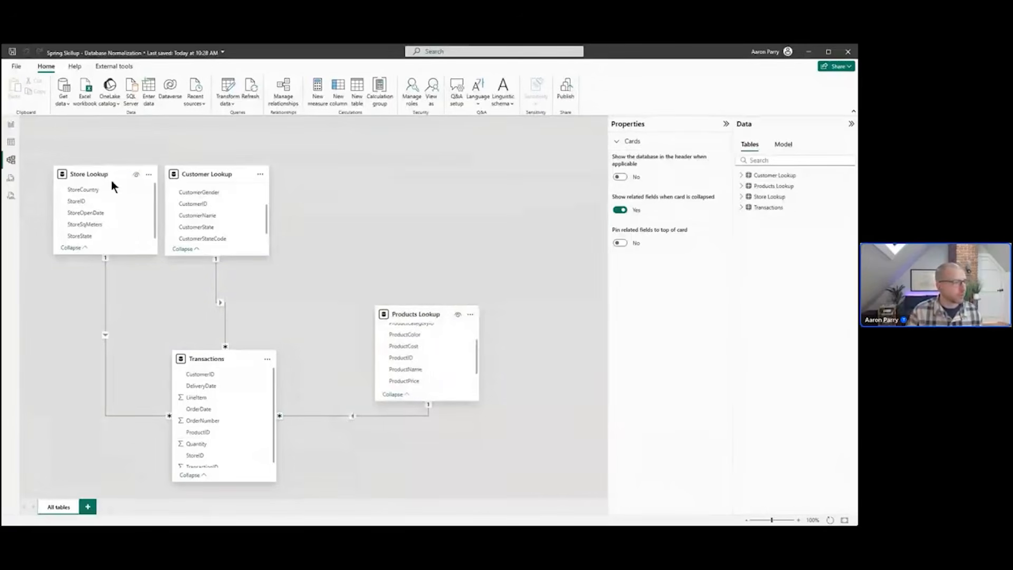
Reposition Transactions directly beneath Customer Lookup, moving Store Lookup out of the way to the lower left
drag(111, 180, 112, 329)
drag(228, 362, 266, 362)
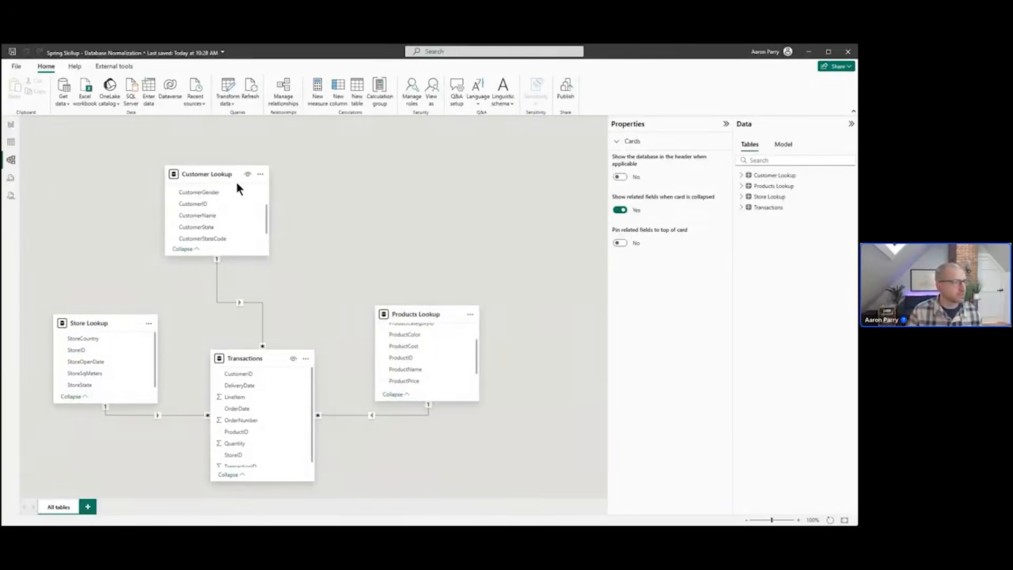
drag(226, 173, 273, 197)
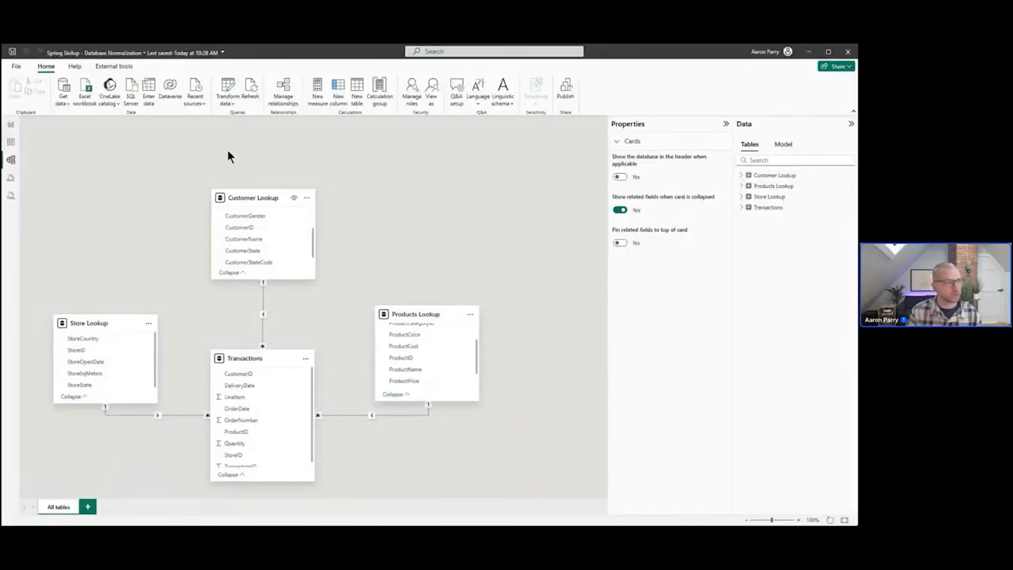
Line up Store Lookup and Products Lookup on either side of Customer Lookup above Transactions, and shorten the Products Lookup card
drag(105, 323, 150, 199)
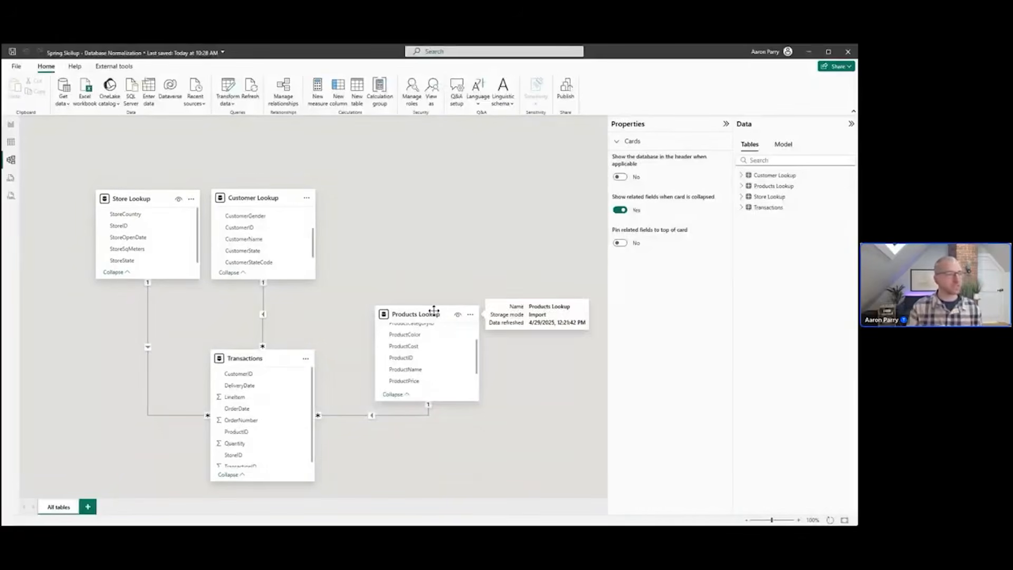
drag(436, 314, 383, 201)
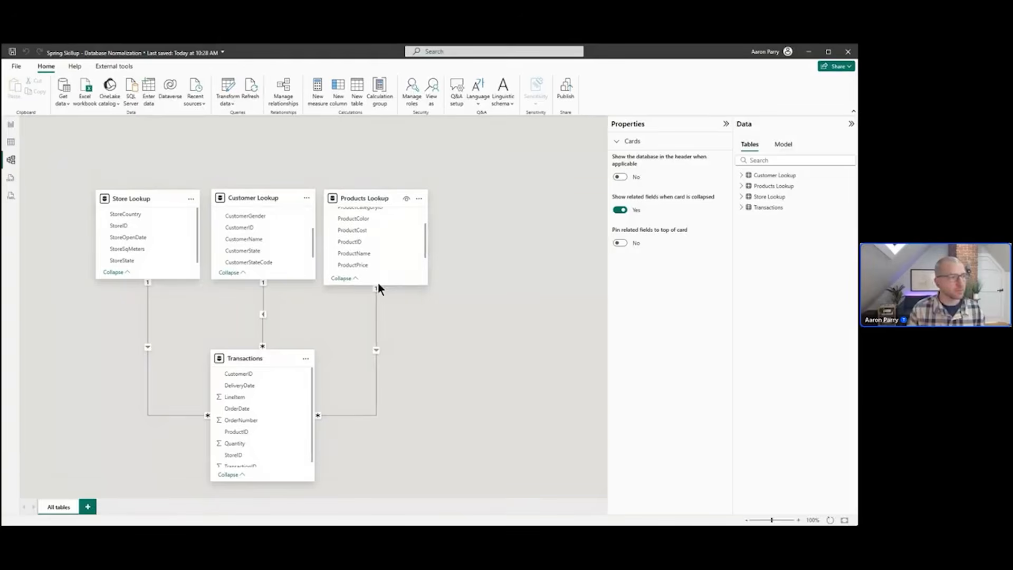
drag(393, 285, 389, 278)
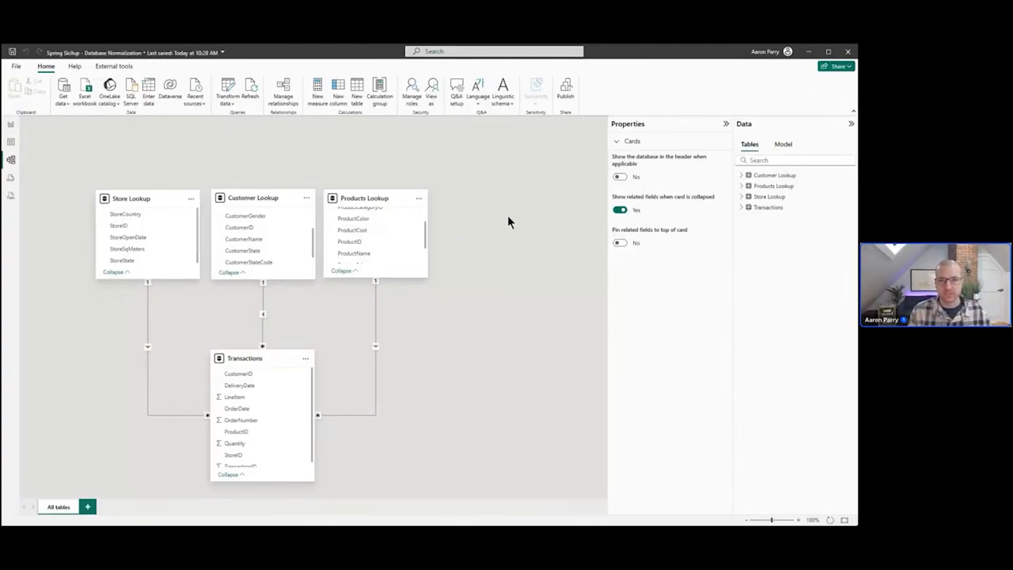
key(alt+Tab)
key(Right)
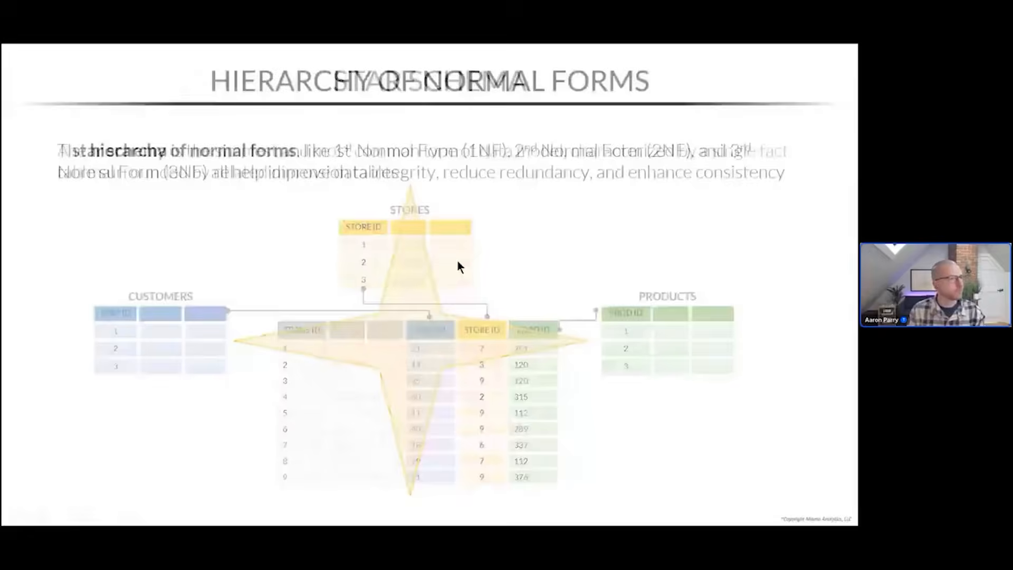
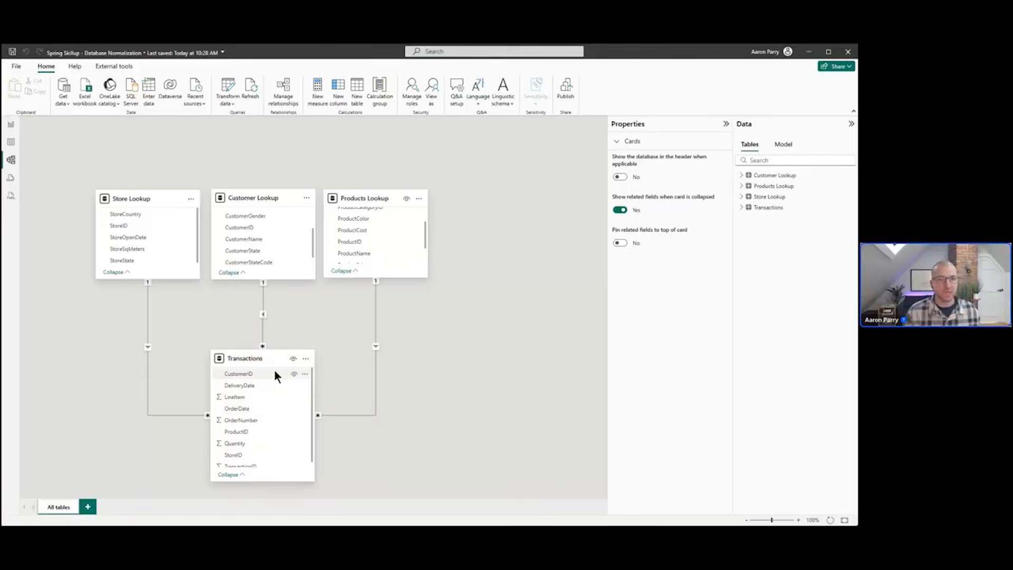
Open the query editor and examine the columns of the Transactions query one by one
click(225, 89)
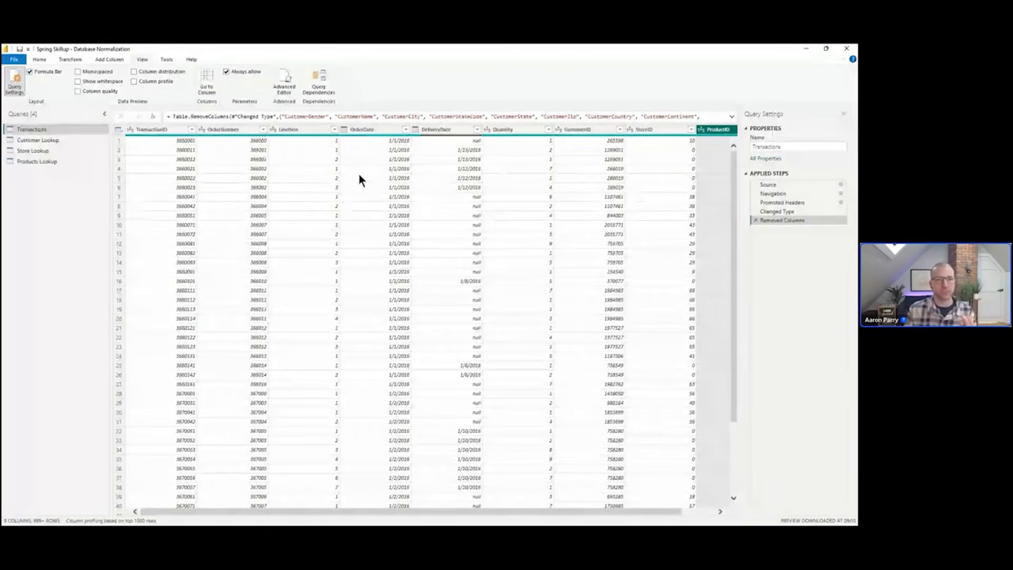
click(372, 129)
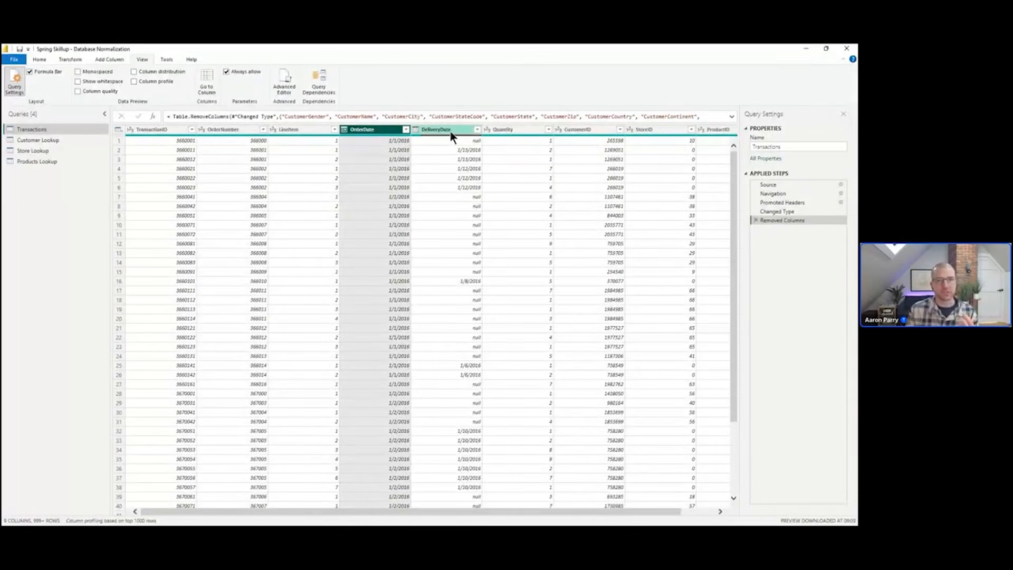
click(450, 133)
click(583, 134)
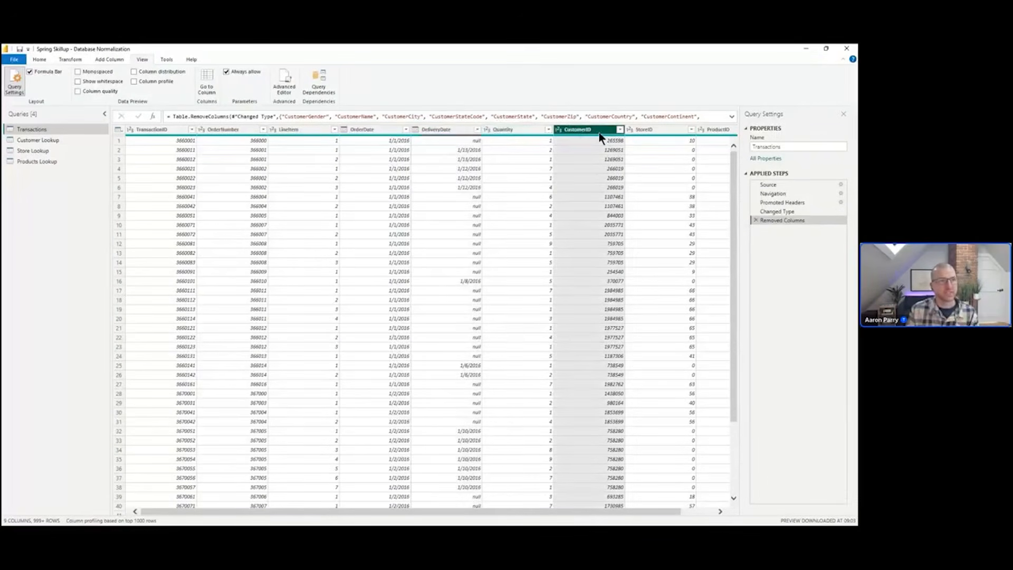
click(672, 135)
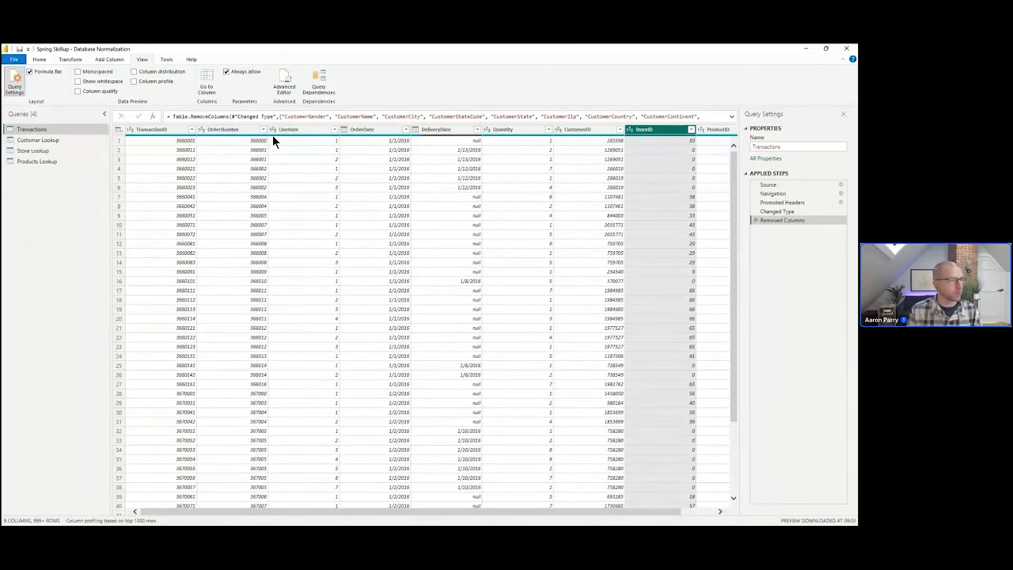
click(240, 130)
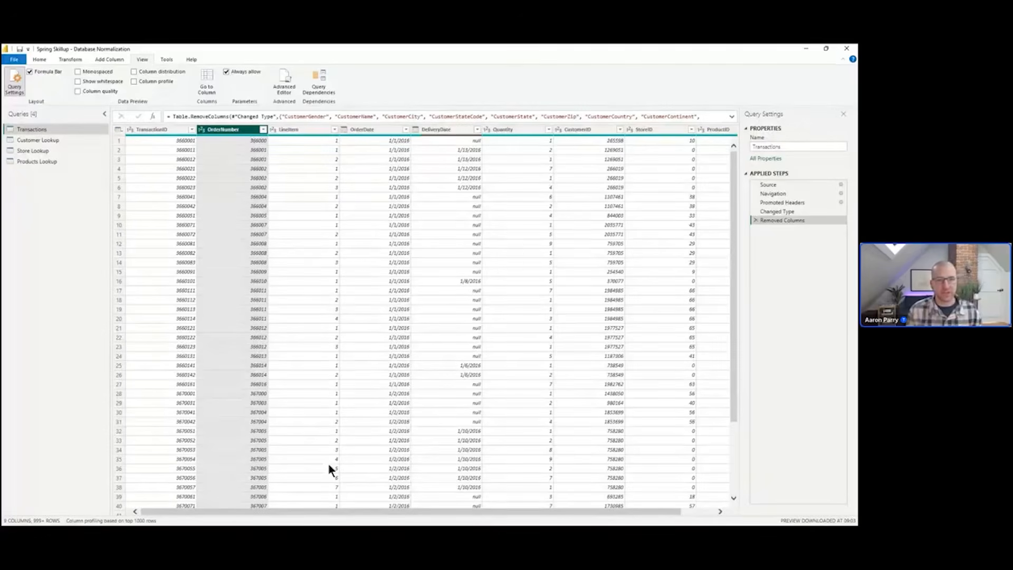
drag(393, 511, 397, 512)
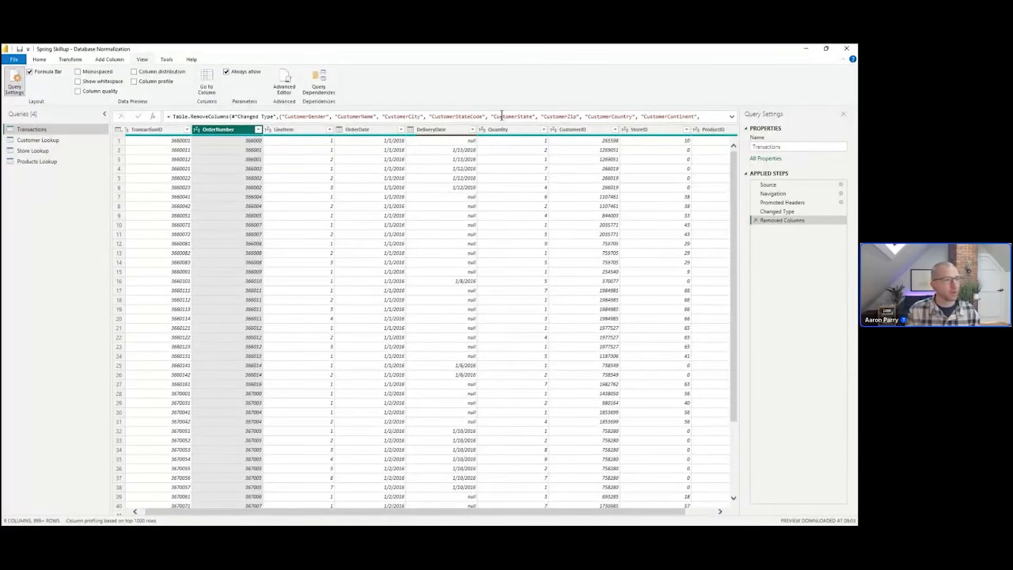
click(517, 132)
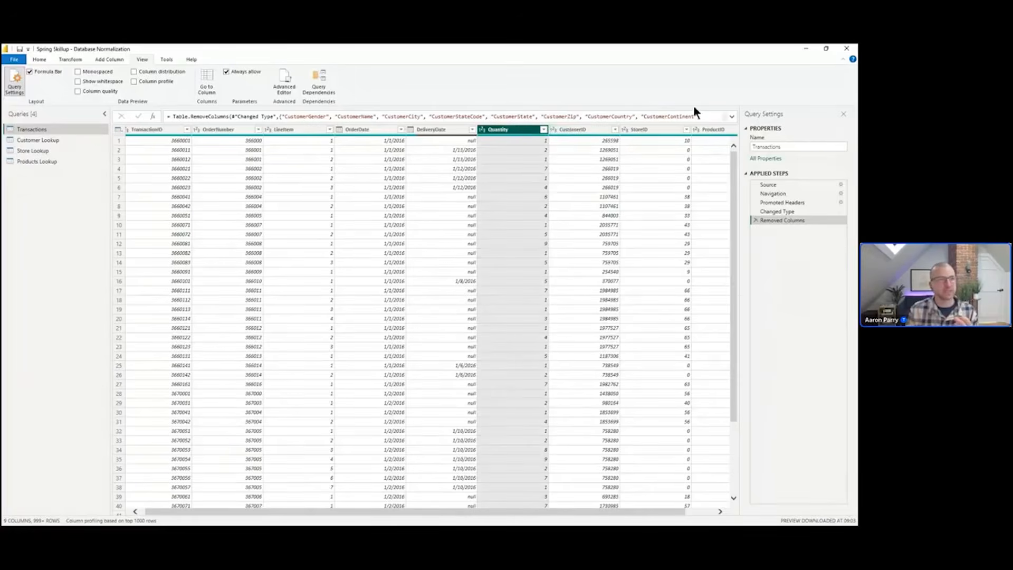
click(717, 129)
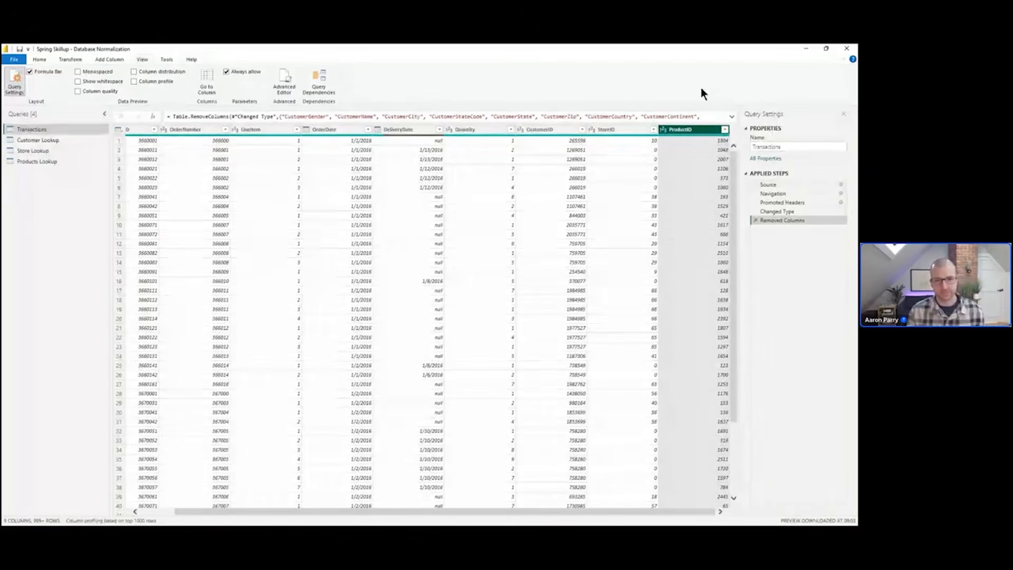
Duplicate the Transactions query and rename the copy Order-level Table
scroll(700, 87, down, 2)
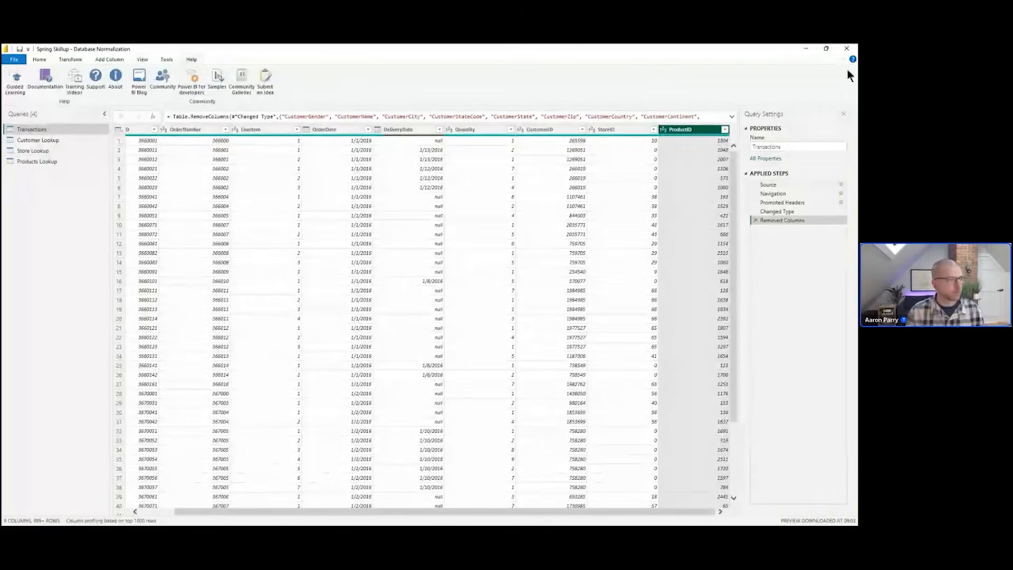
right_click(43, 130)
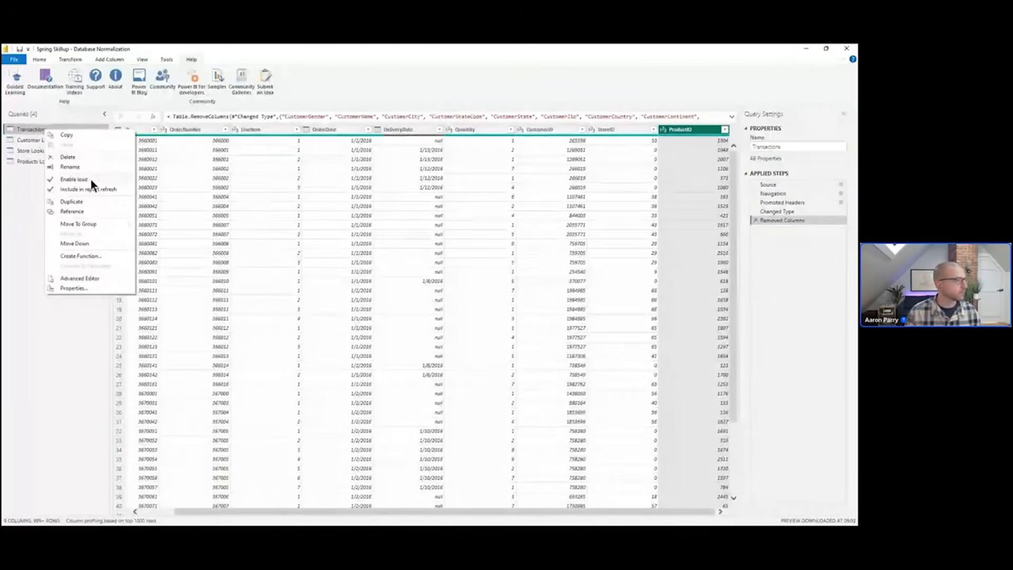
click(87, 203)
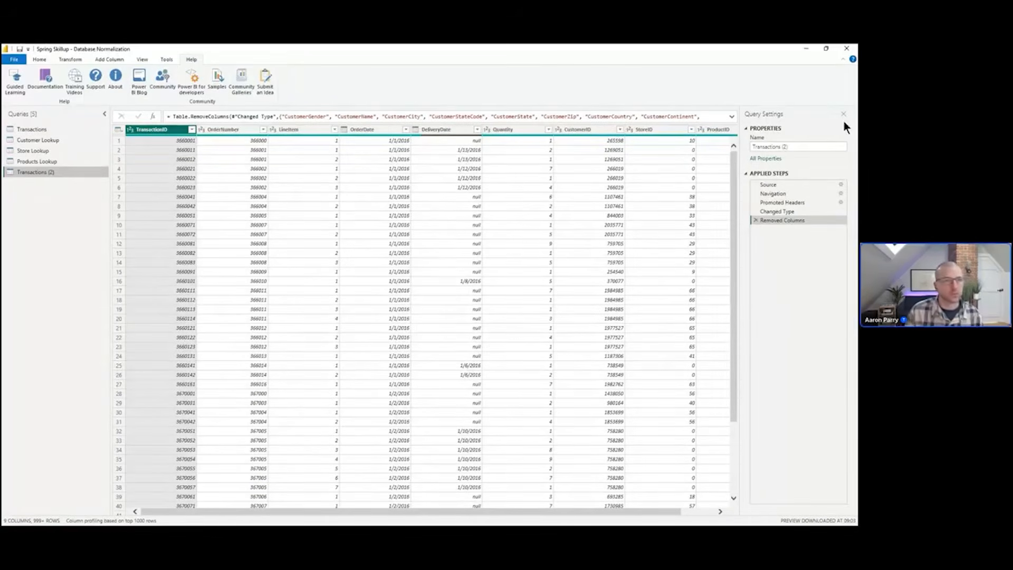
click(805, 147)
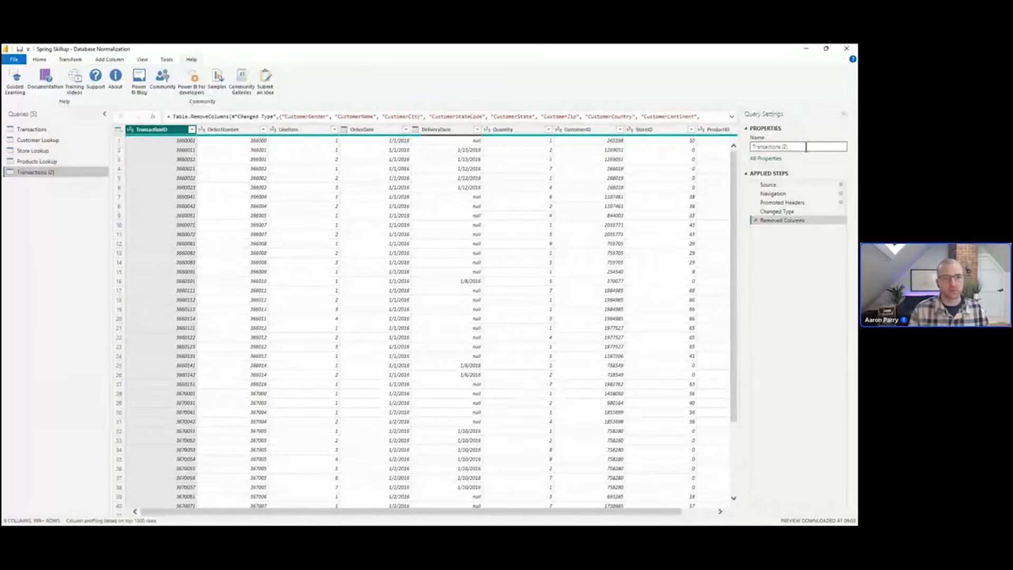
key(ctrl+a)
text(Orde)
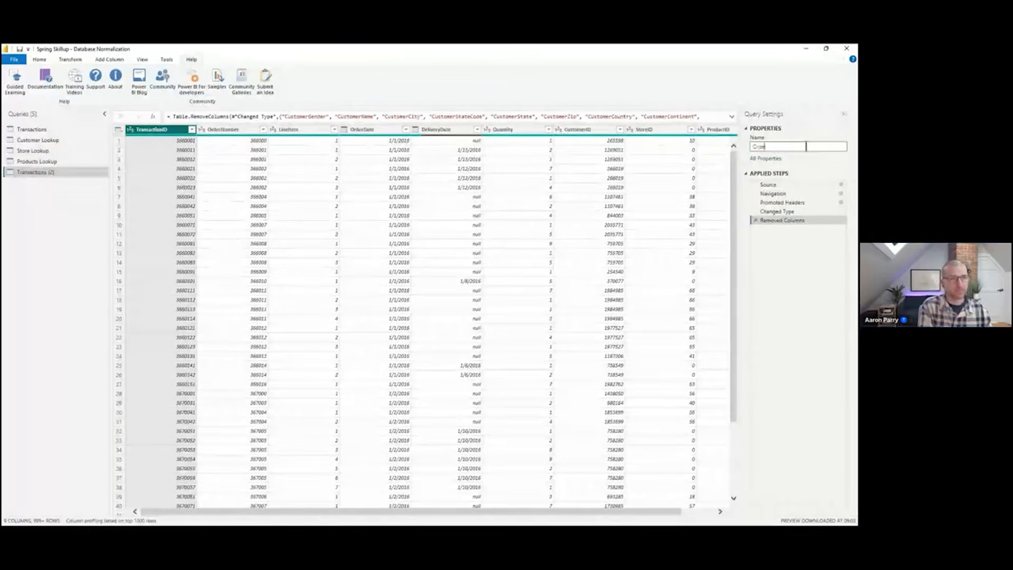
text(r-level Table)
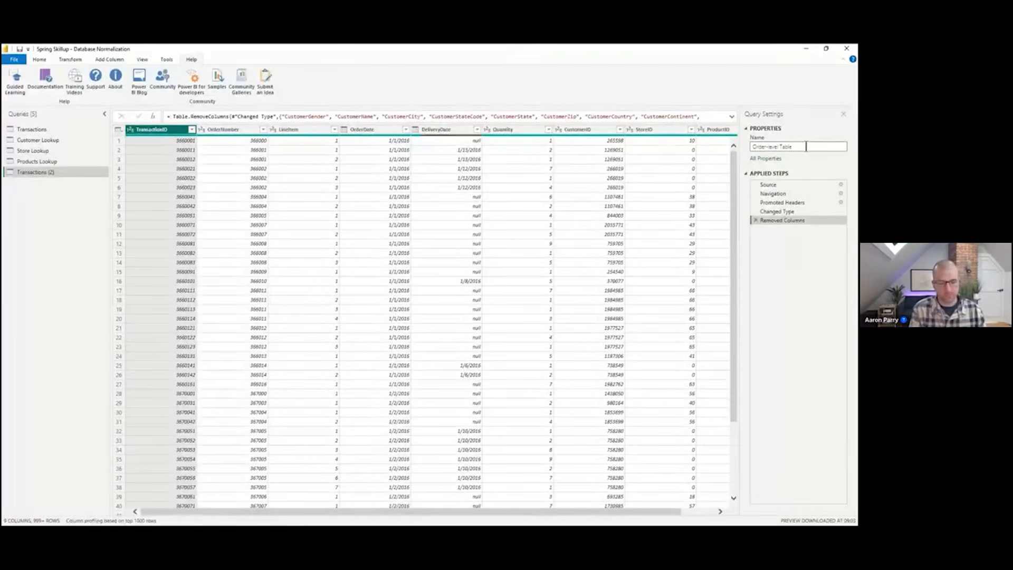
key(Return)
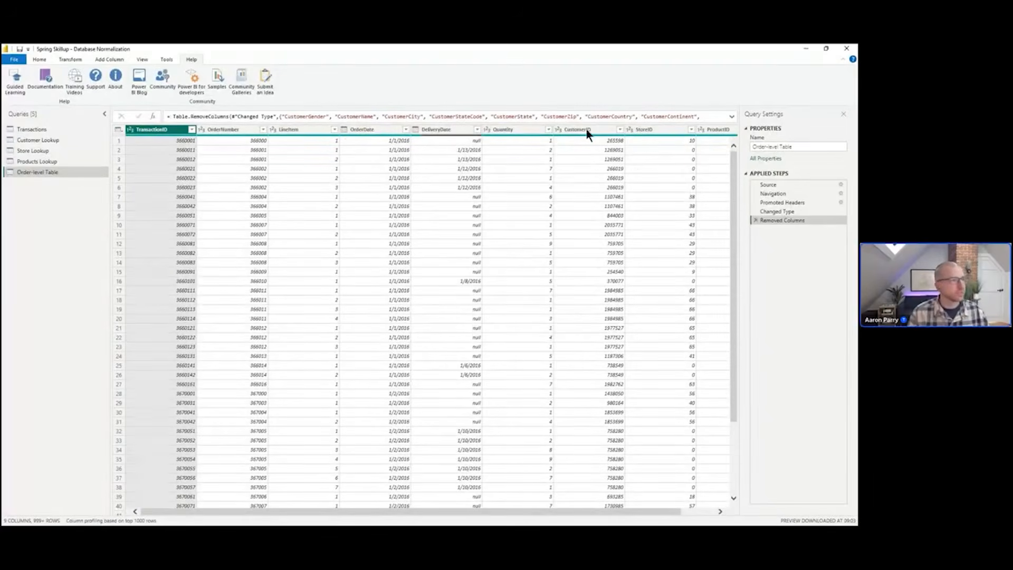
In Order-level Table keep only OrderNumber, OrderDate, DeliveryDate, CustomerID and StoreID, and remove duplicate order numbers
click(245, 131)
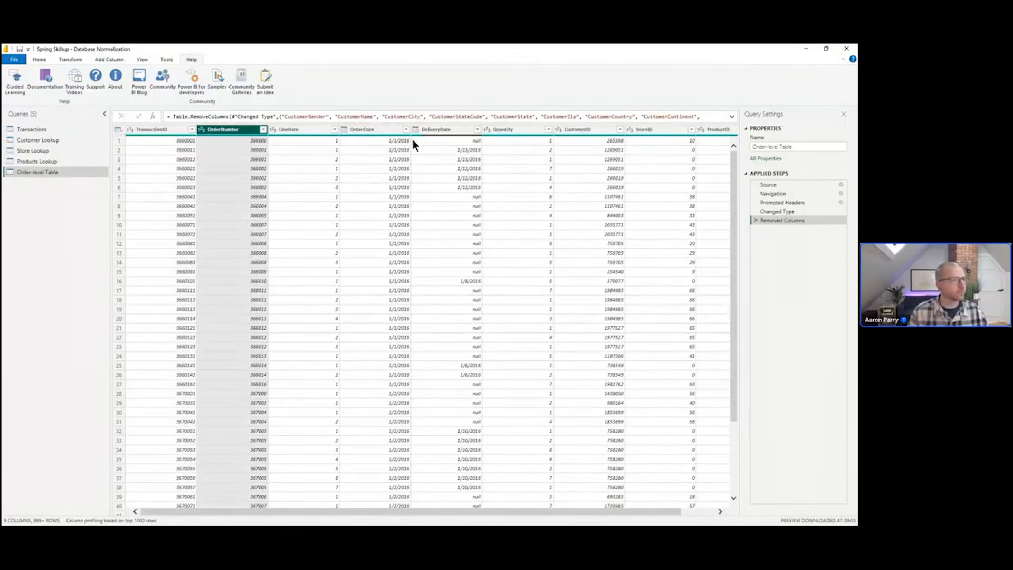
ctrl+click(391, 130)
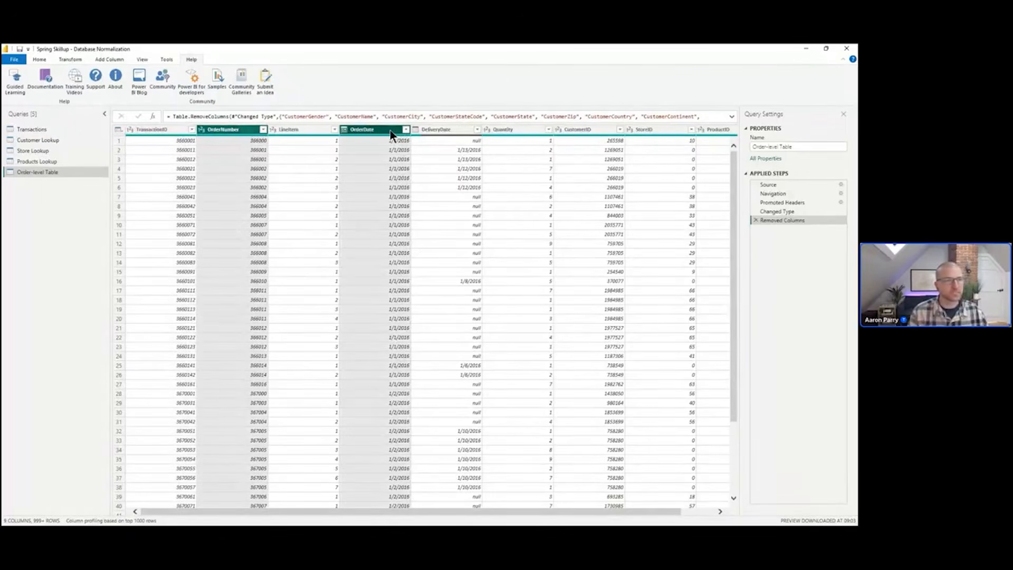
ctrl+click(445, 129)
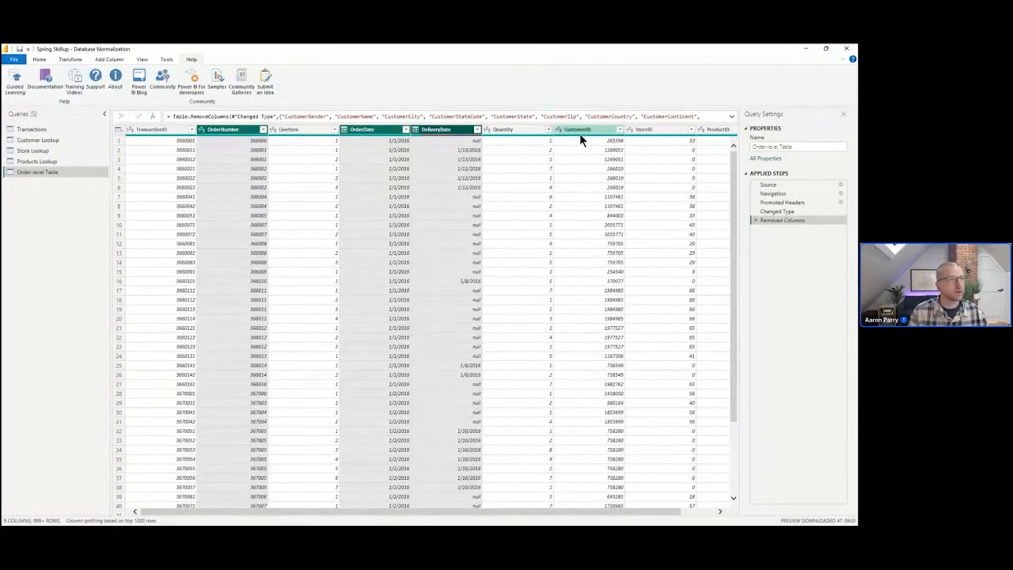
ctrl+click(593, 132)
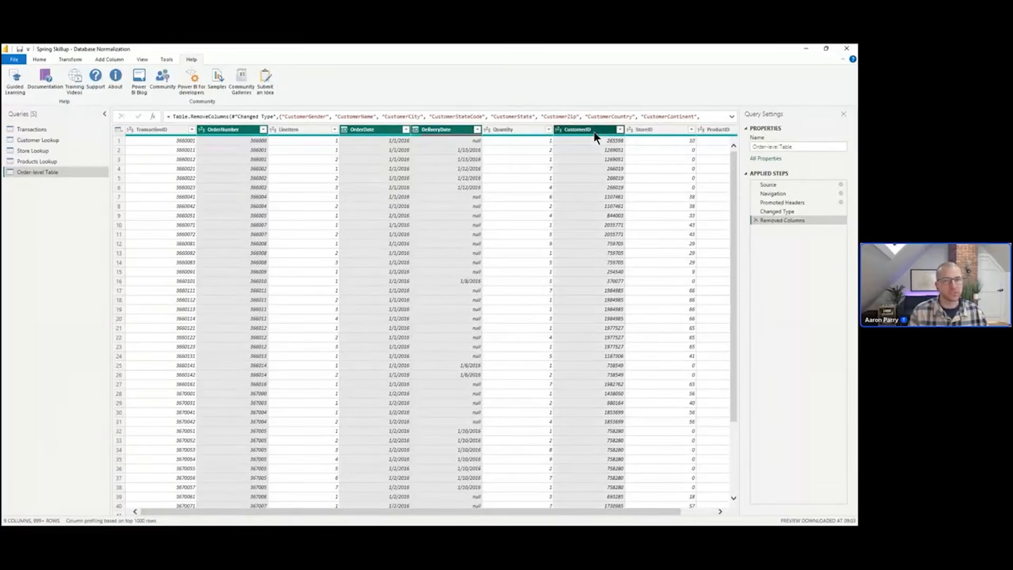
ctrl+click(669, 132)
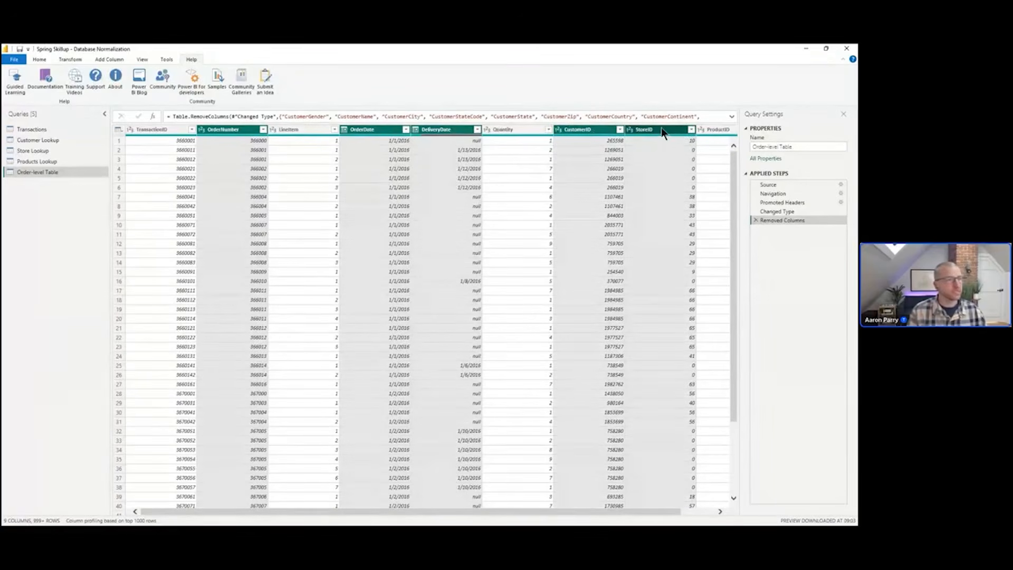
right_click(663, 132)
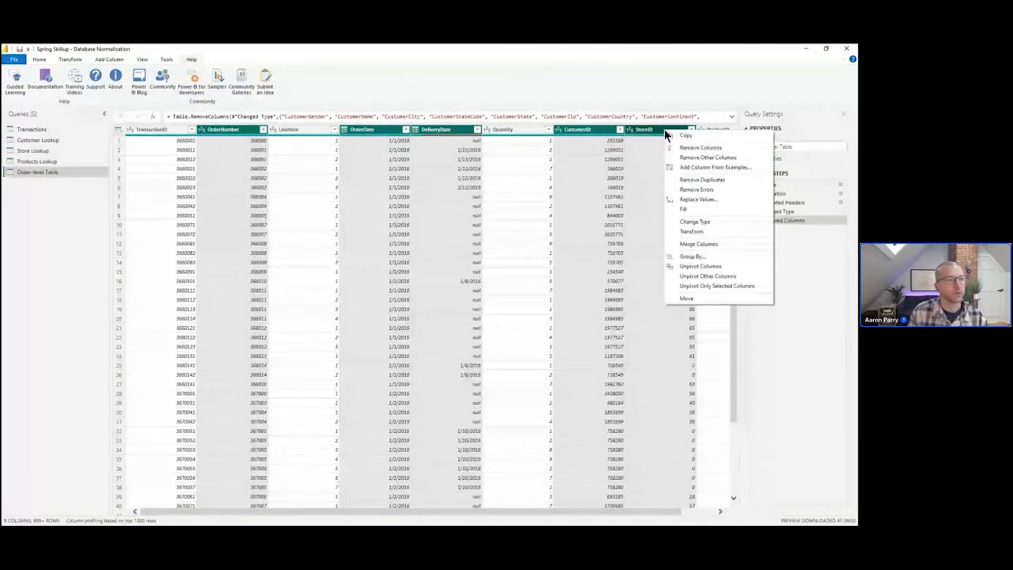
click(708, 158)
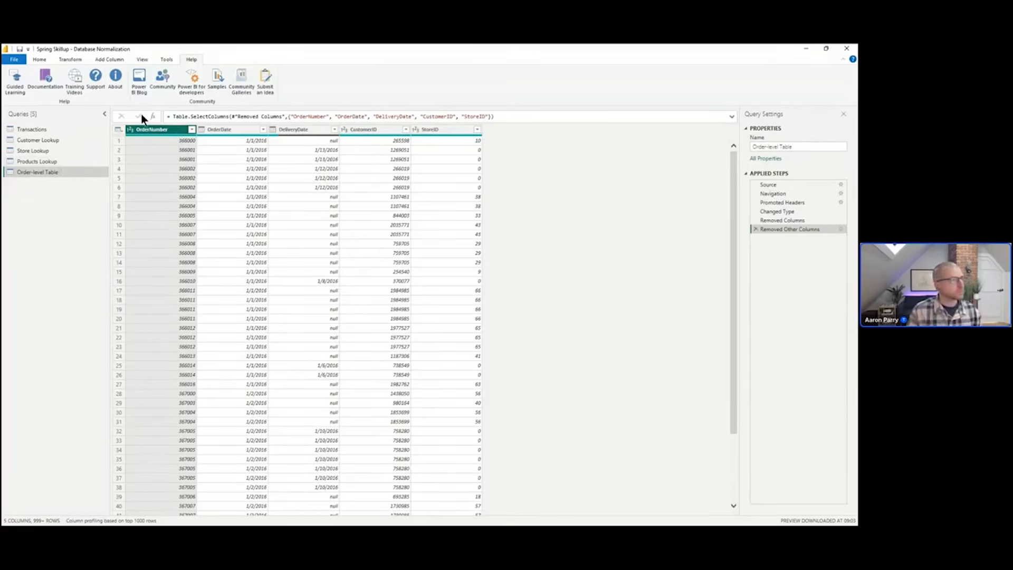
right_click(162, 132)
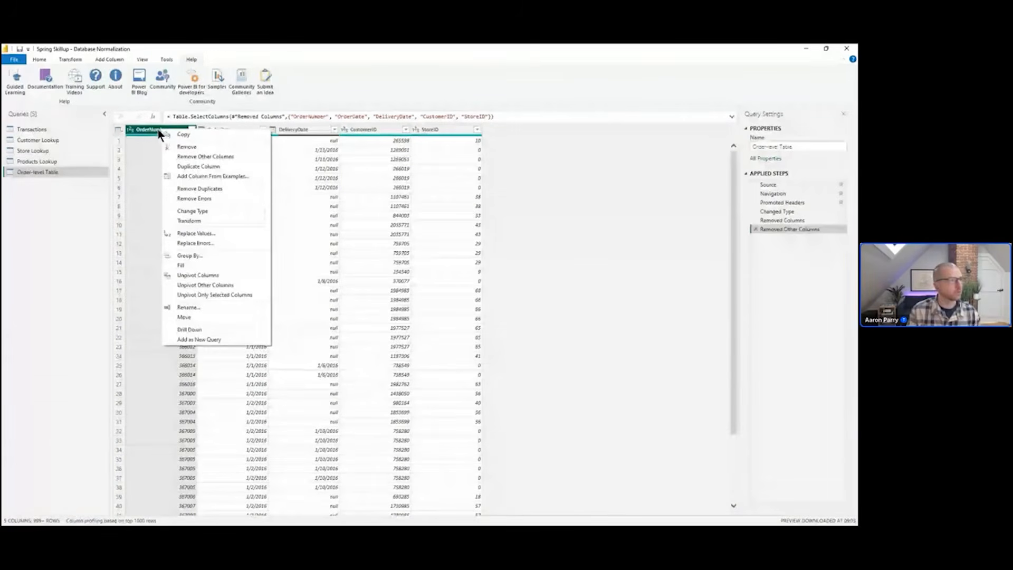
click(226, 188)
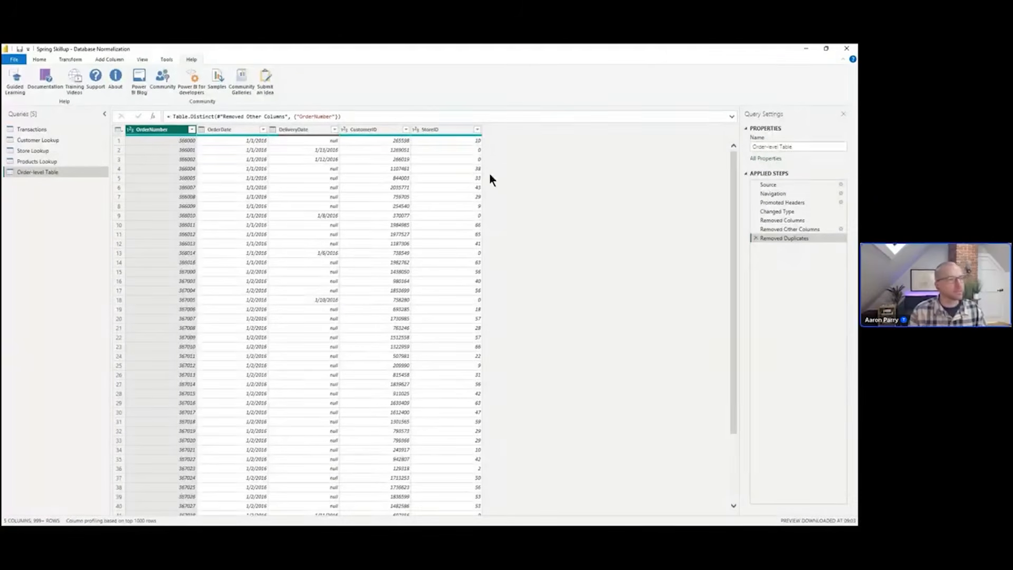
Rename the original Transactions query to Order Line Items Table
click(54, 130)
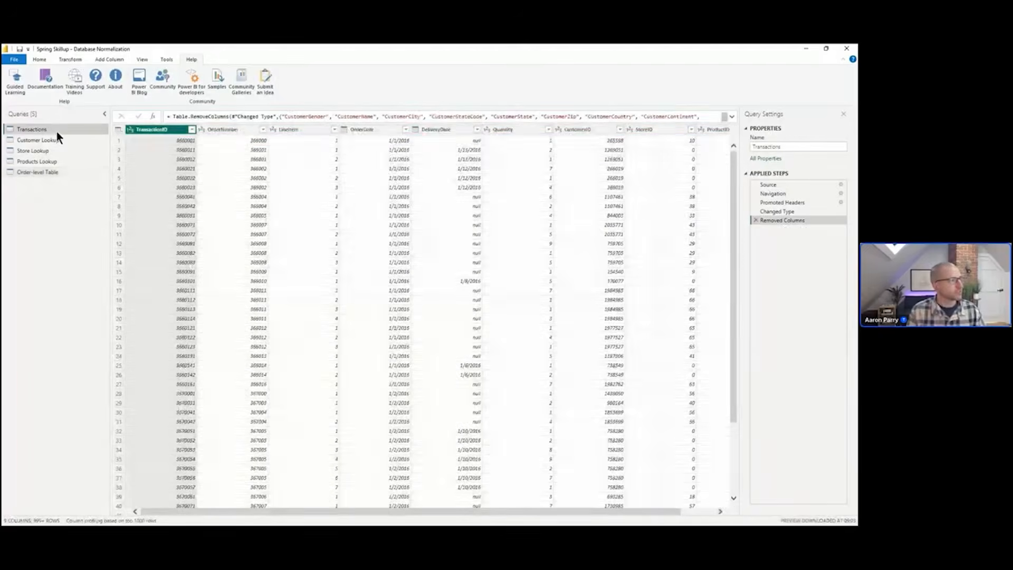
click(69, 60)
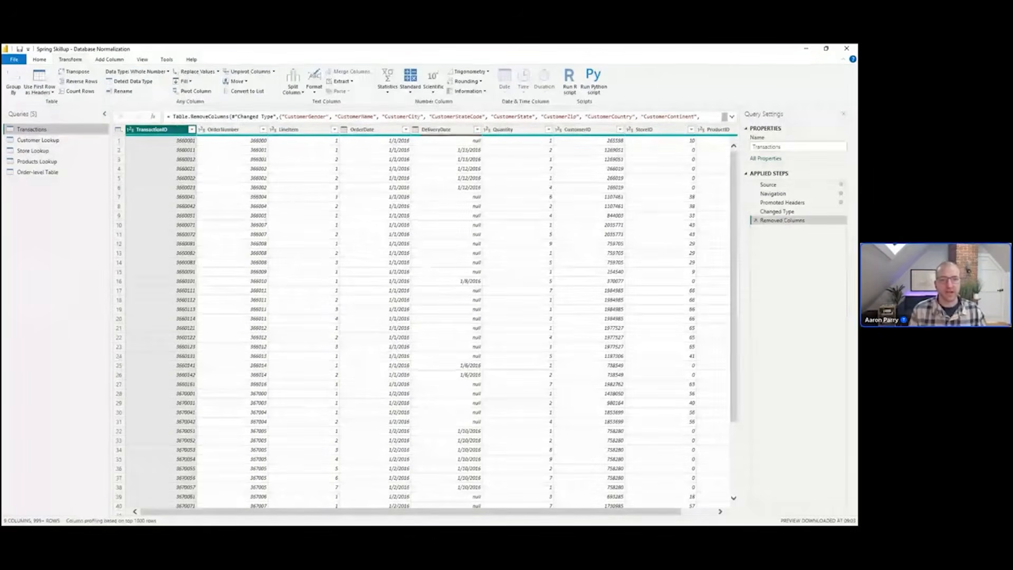
click(789, 145)
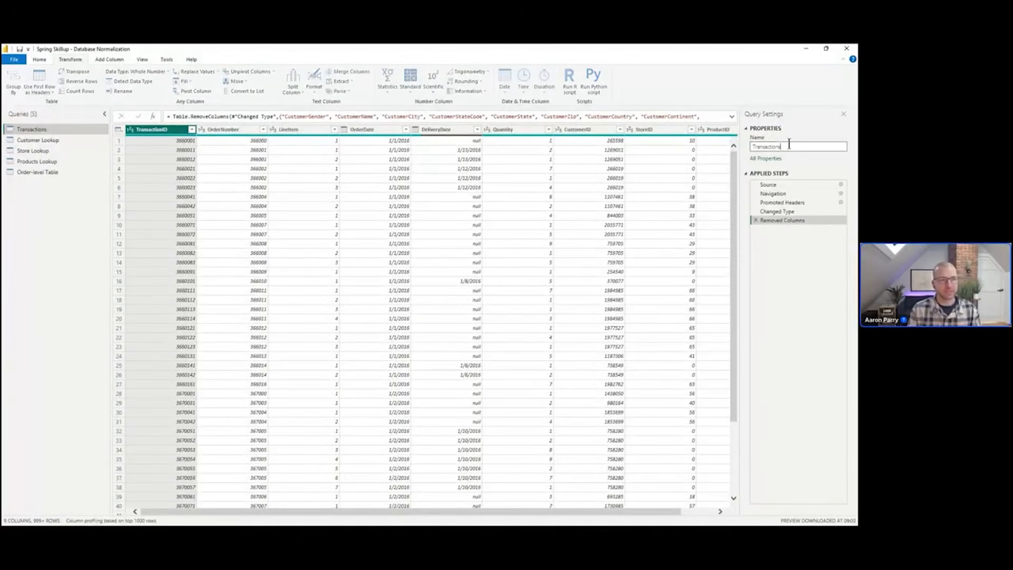
text(Ord)
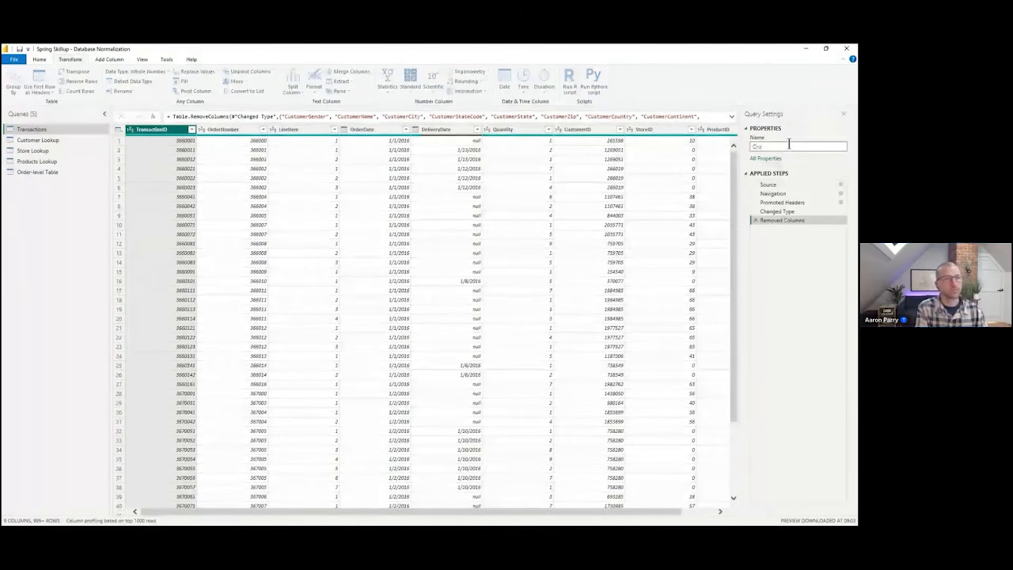
text(er L)
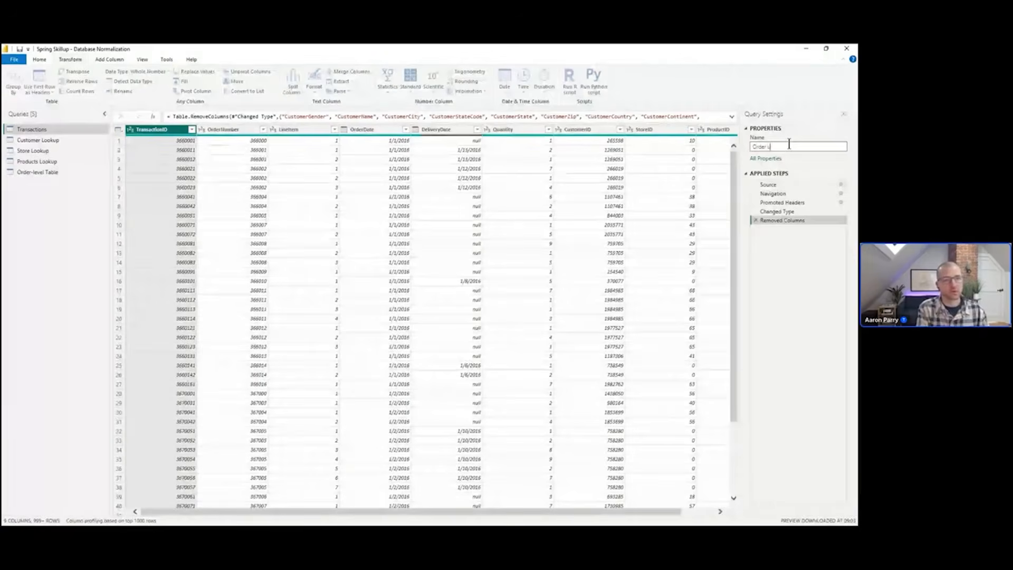
text(ine Item Table)
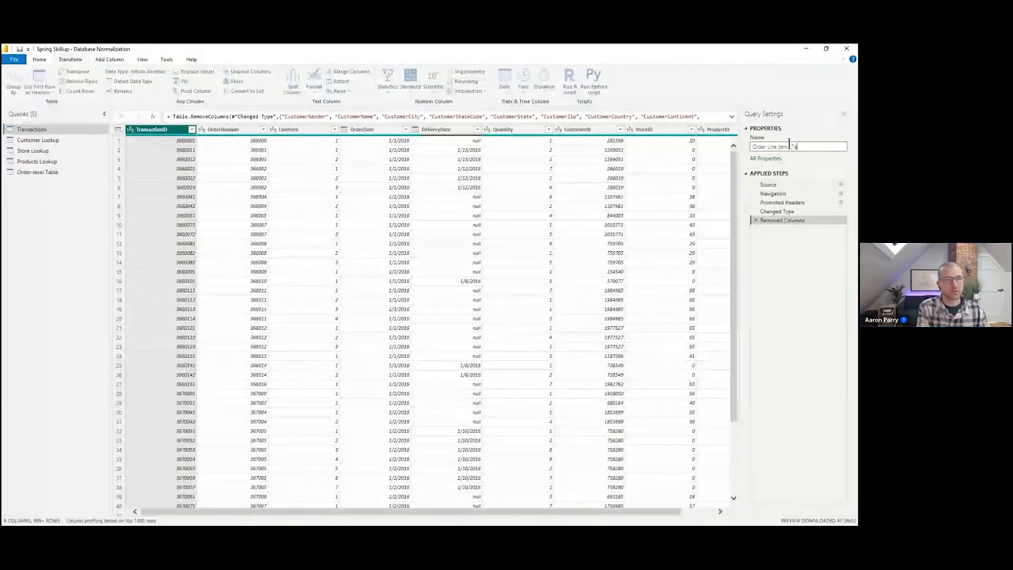
key(Return)
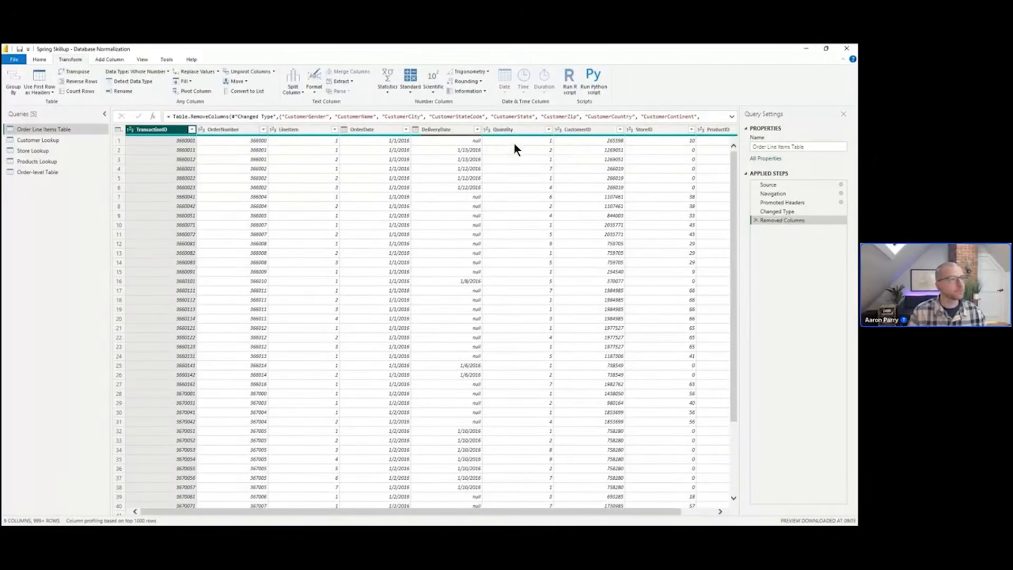
In Order Line Items Table keep only the TransactionID, OrderNumber, LineItem, Quantity and ProductID columns, removing all others
ctrl+click(229, 129)
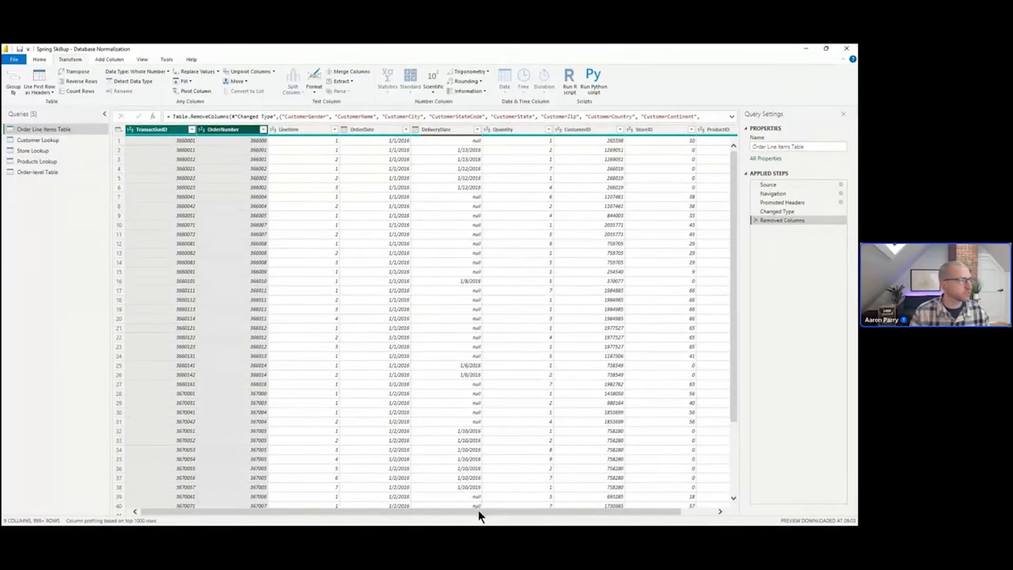
drag(478, 511, 491, 512)
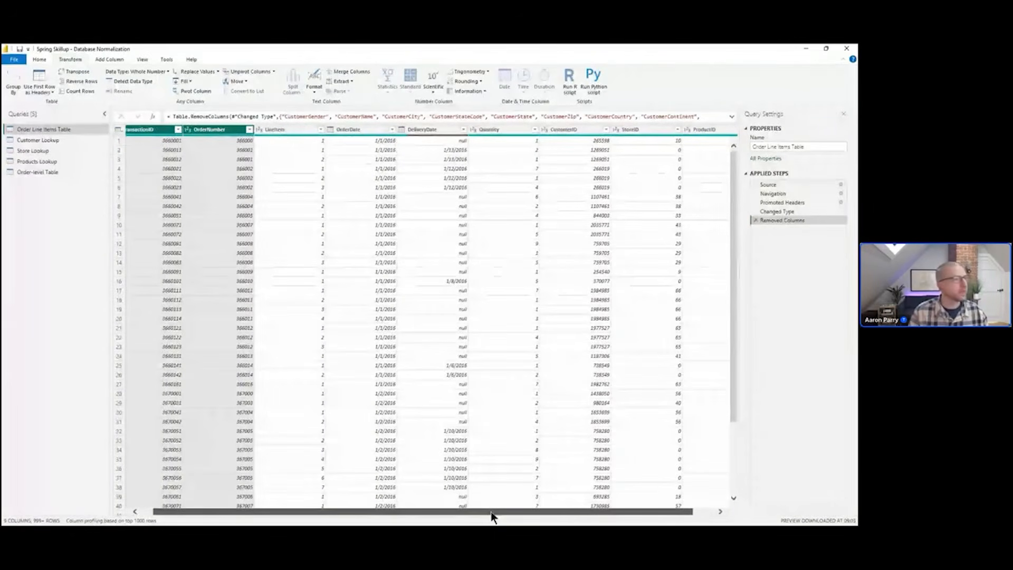
ctrl+click(293, 129)
ctrl+click(488, 129)
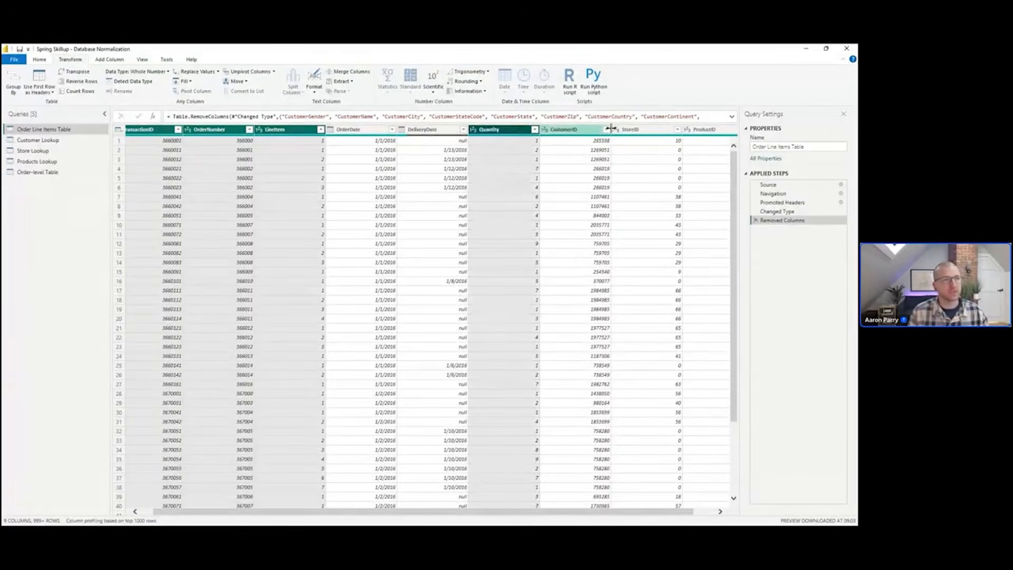
ctrl+click(705, 129)
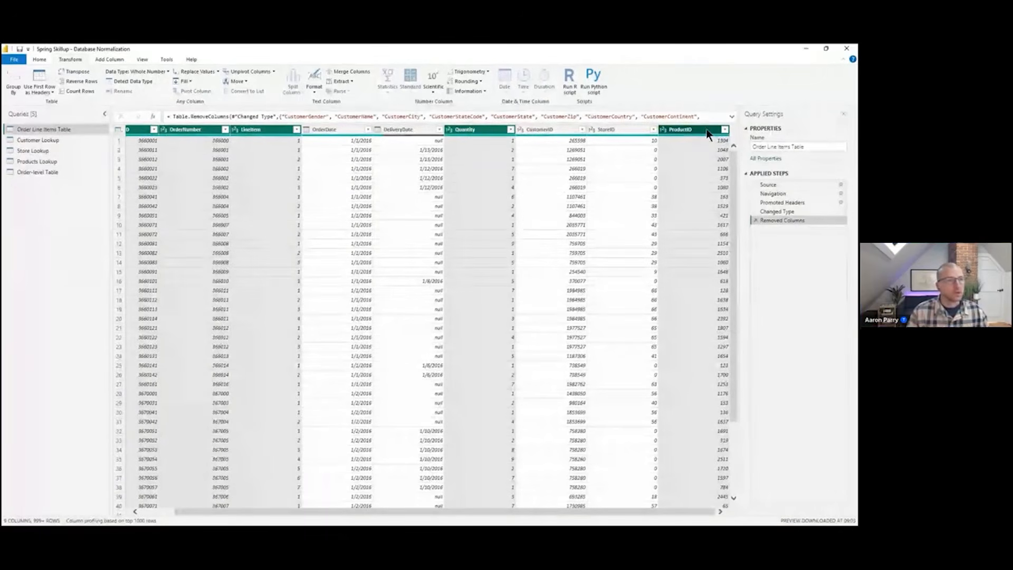
right_click(707, 132)
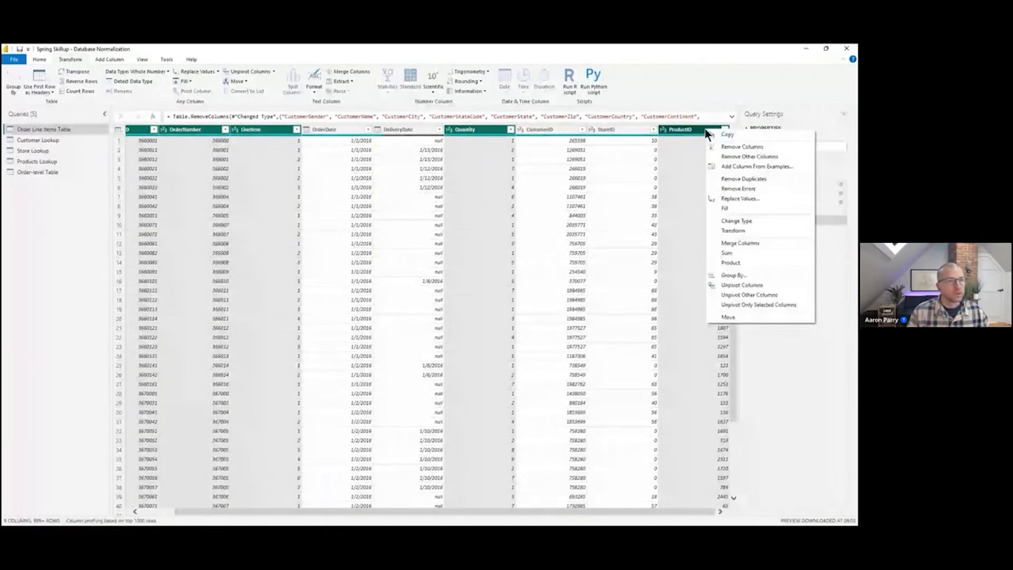
click(783, 156)
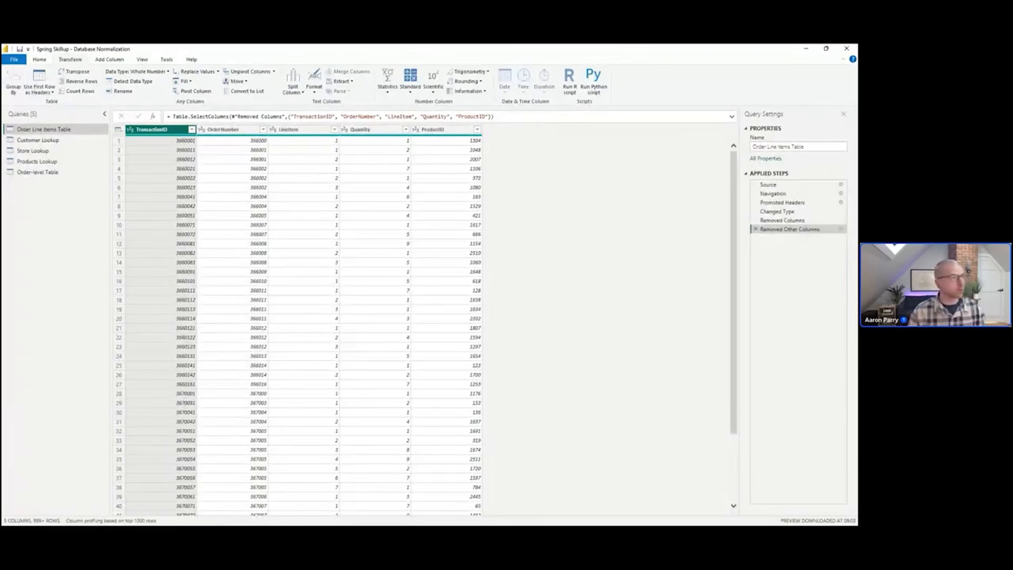
Close the query editor and apply the changes to the model
click(21, 59)
click(42, 94)
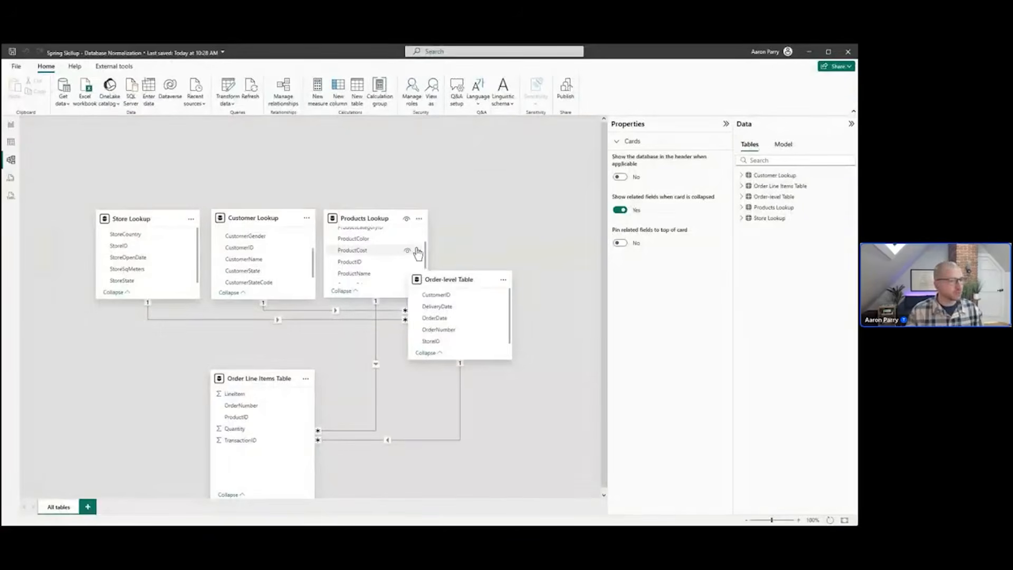
Rearrange the model diagram, placing Order-level Table under the lookups and Order Line Items Table beside it
click(726, 124)
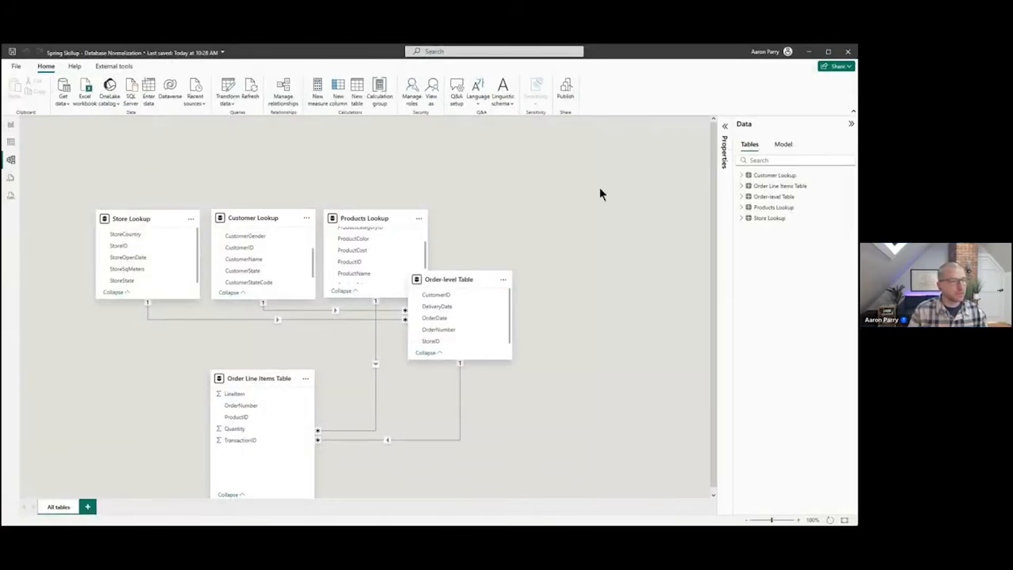
drag(472, 292, 131, 359)
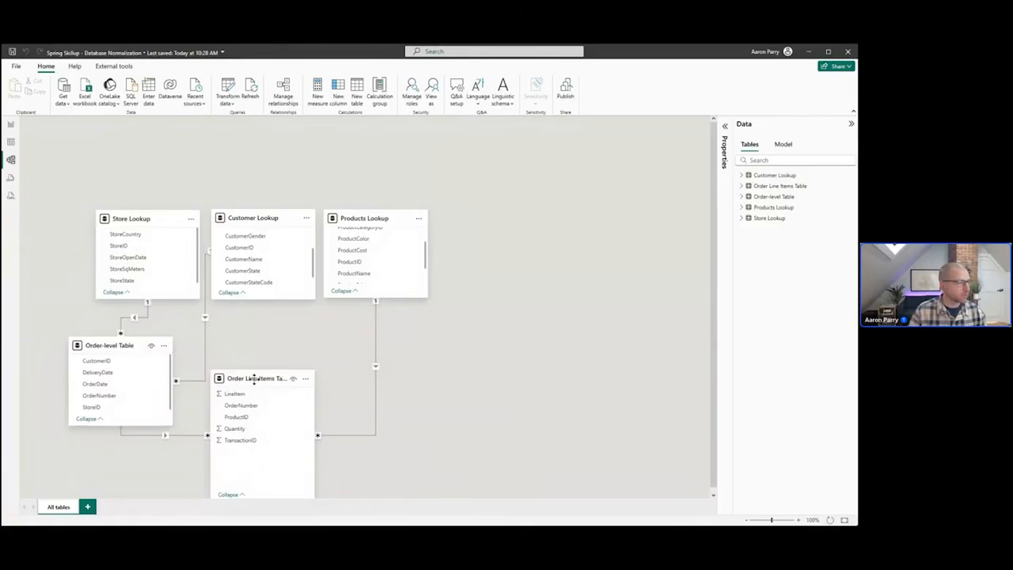
drag(263, 381, 320, 373)
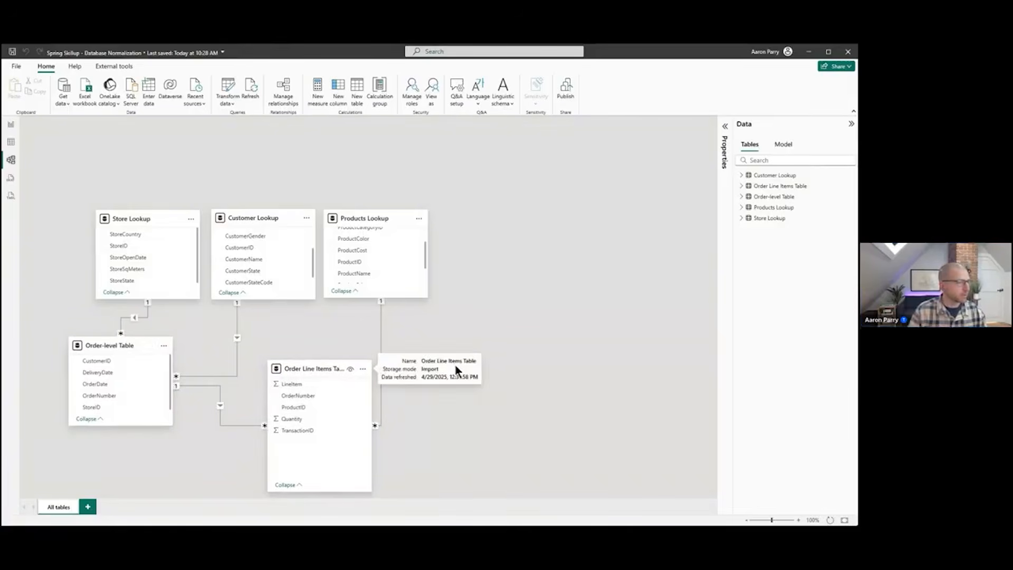
drag(117, 340, 181, 340)
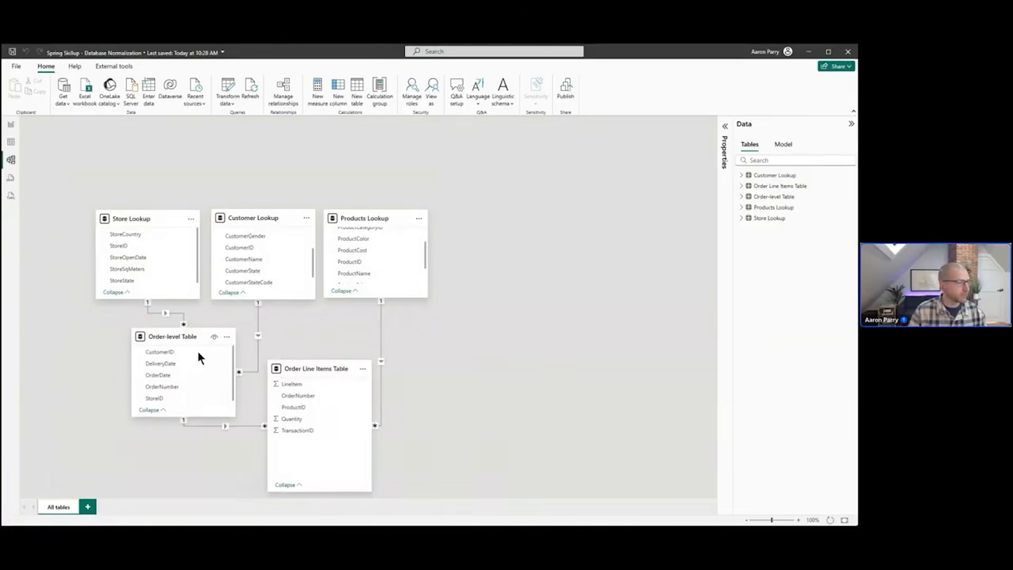
scroll(476, 365, down, 1)
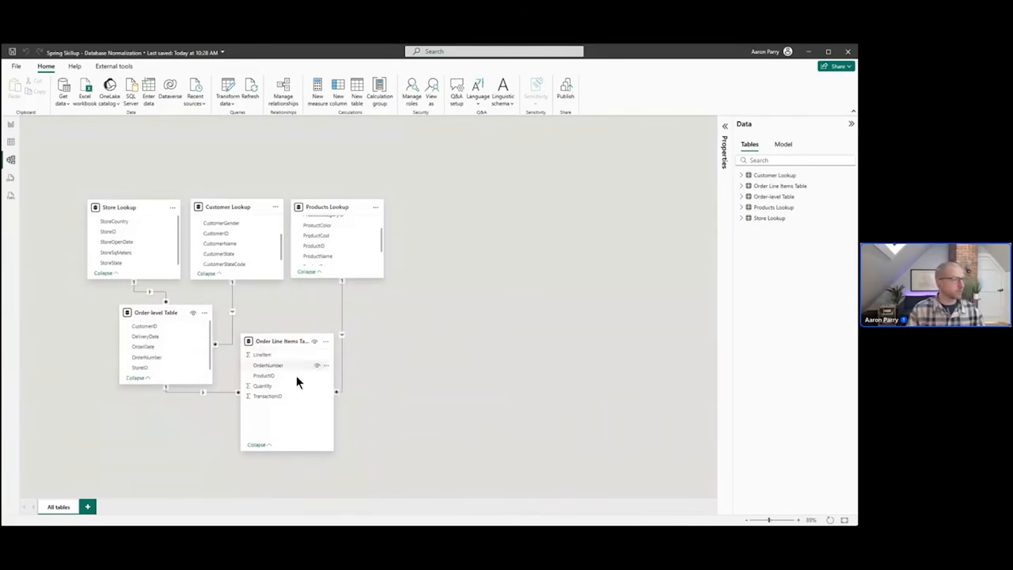
drag(296, 375, 319, 399)
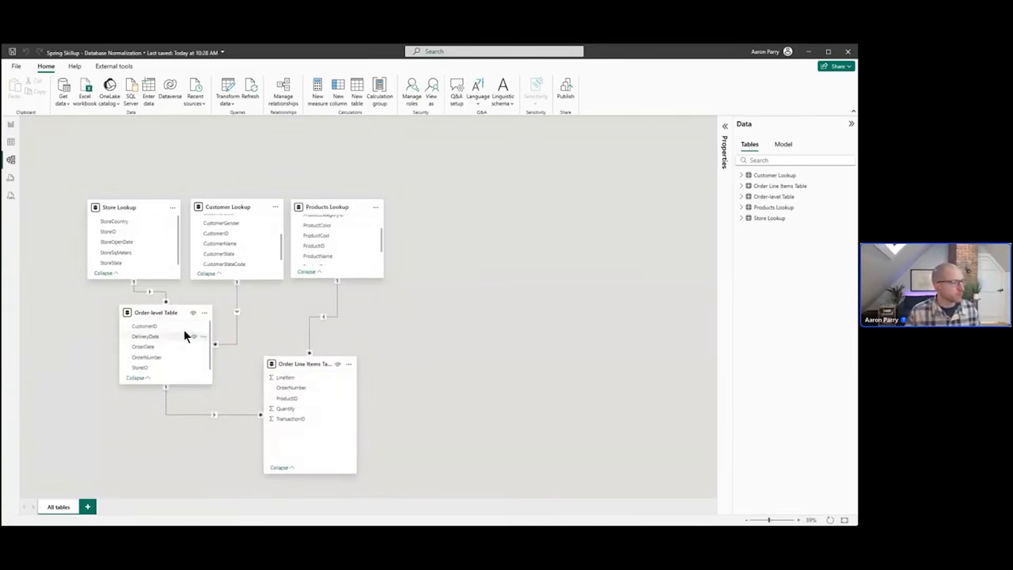
drag(175, 312, 179, 315)
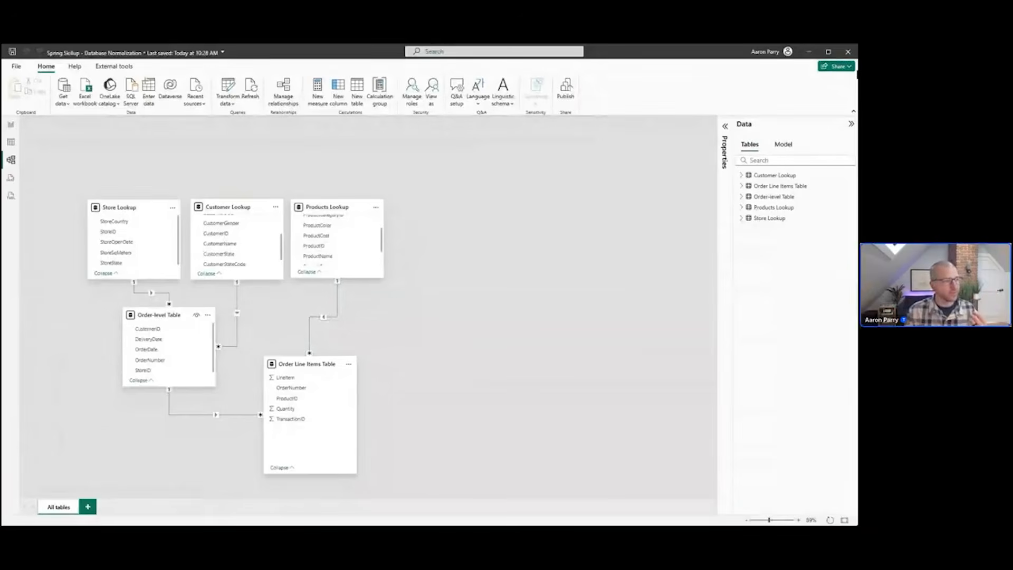
drag(171, 315, 165, 330)
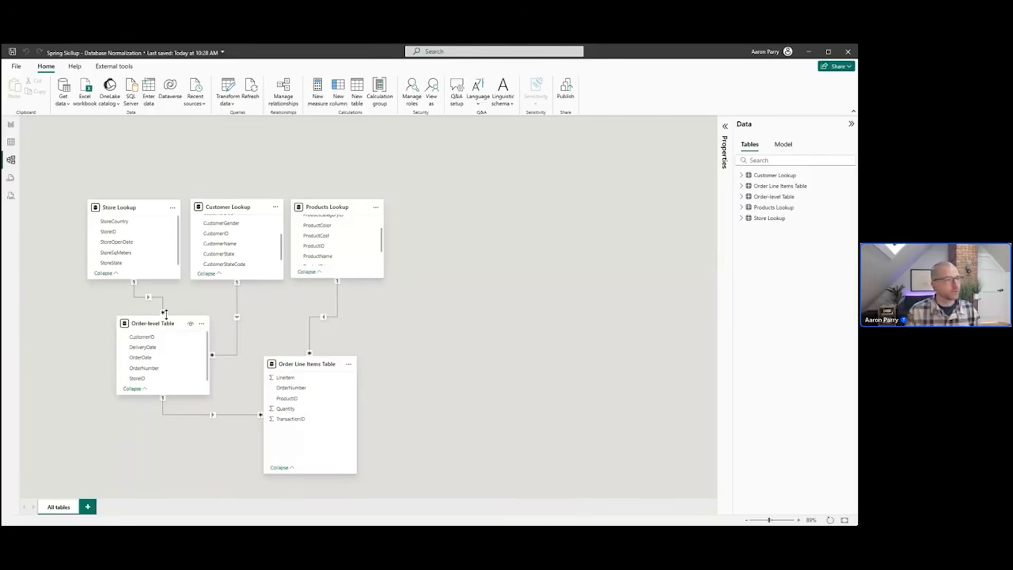
Open Products Lookup in table view and examine its ProductSubcategory and ProductCategory columns
click(336, 207)
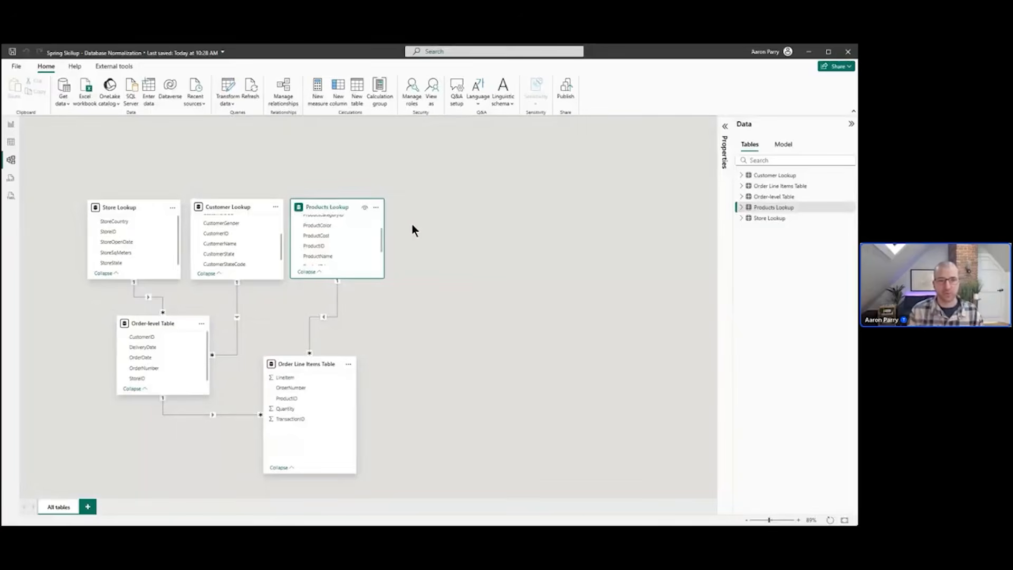
click(12, 150)
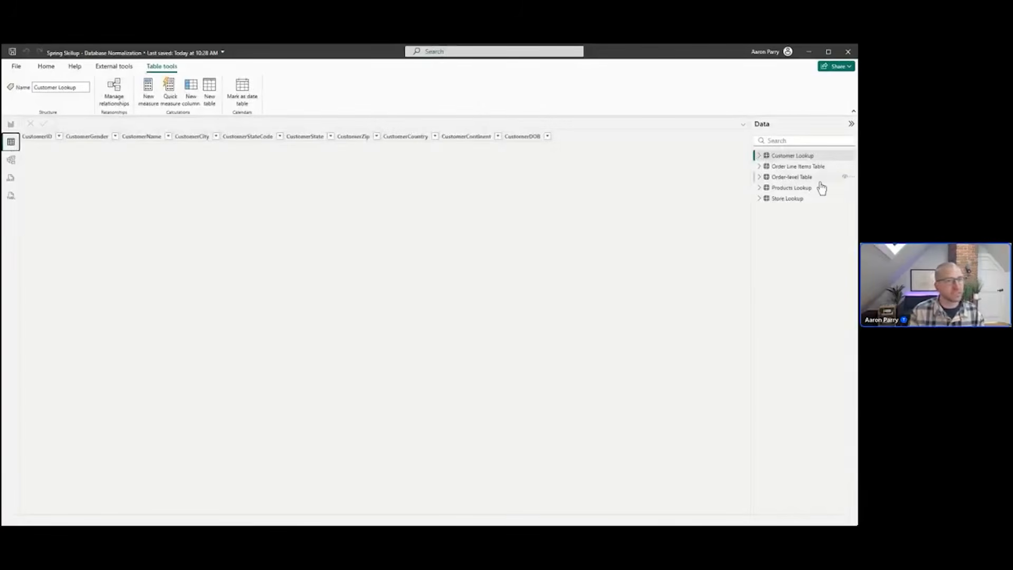
click(789, 189)
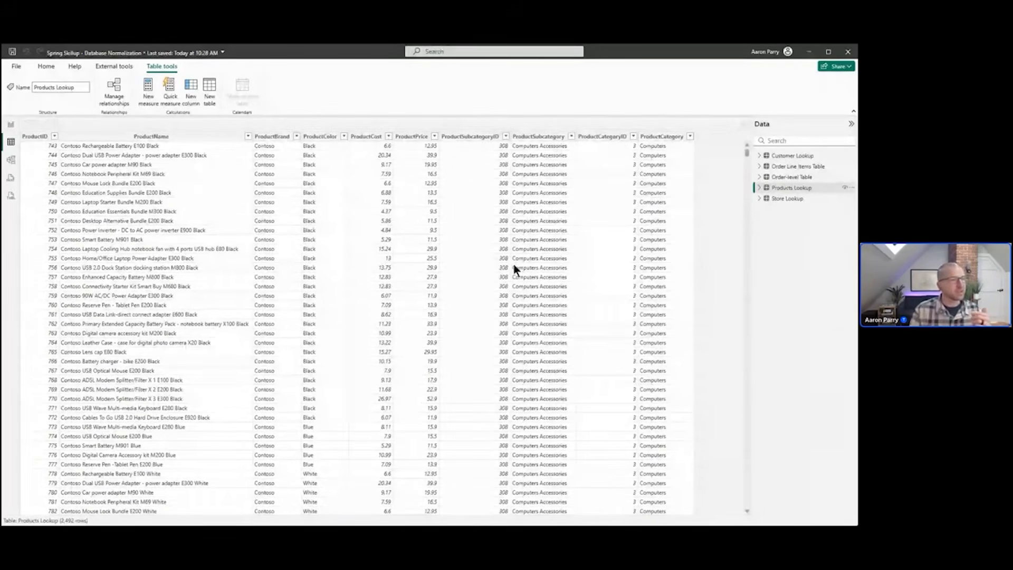
click(544, 140)
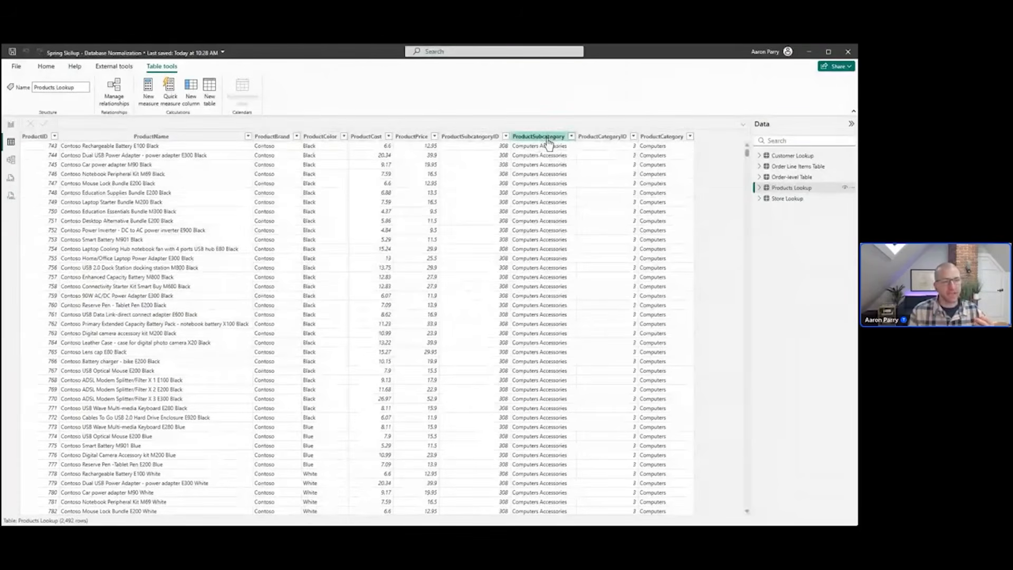
click(657, 141)
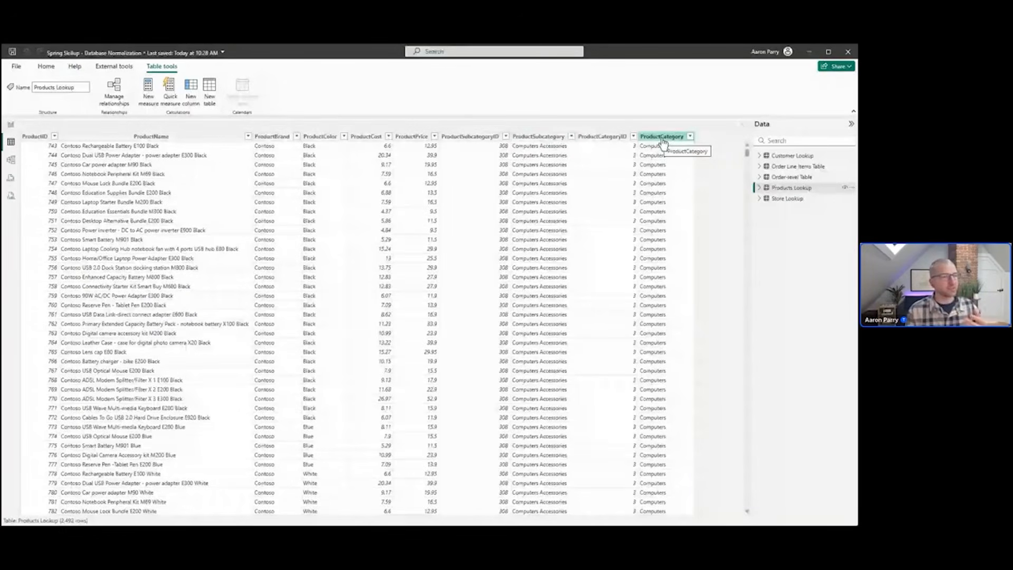
scroll(616, 169, down, 4)
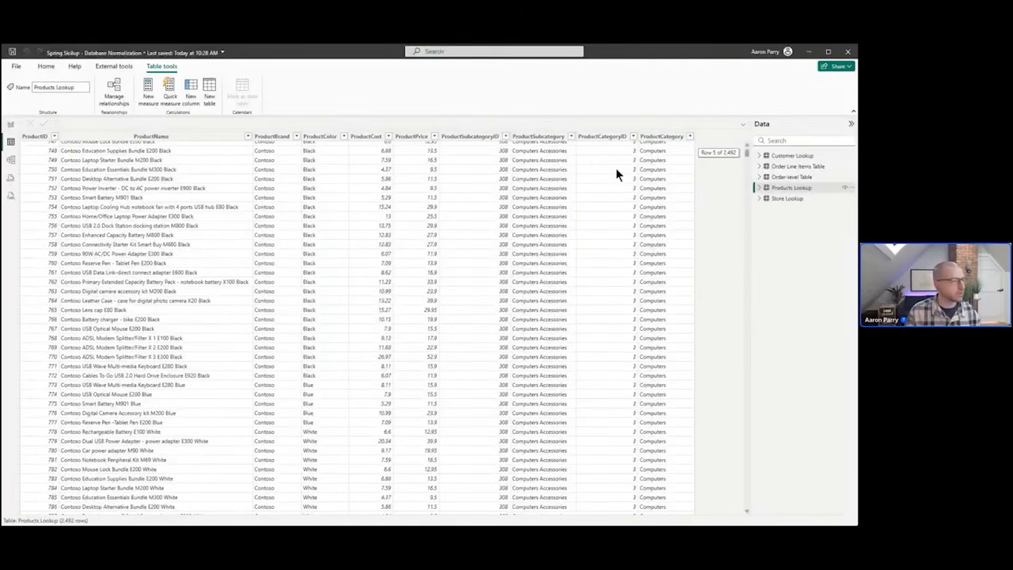
scroll(493, 365, up, 4)
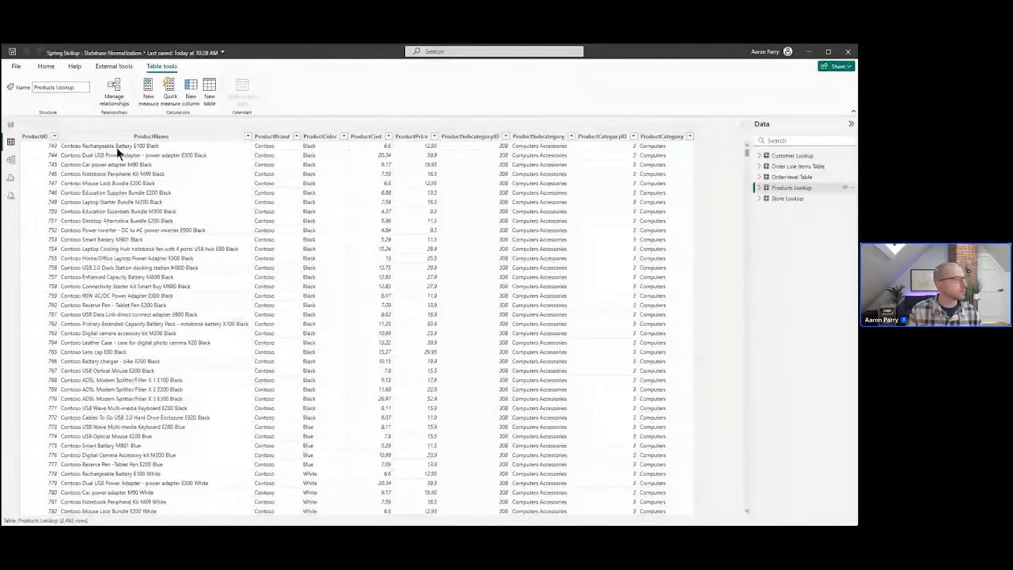
Reopen the query editor and duplicate the Products Lookup query twice
click(17, 127)
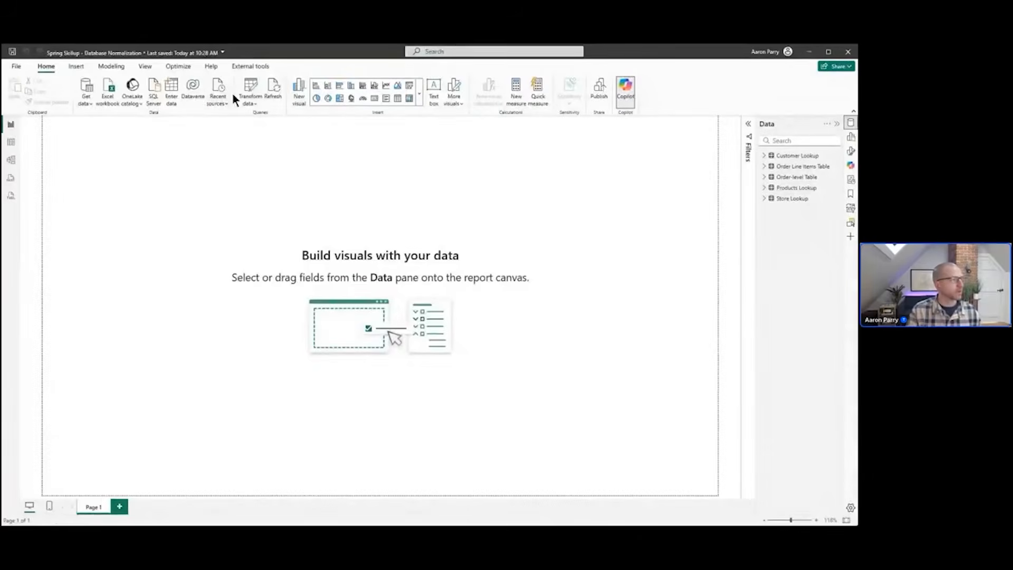
click(232, 93)
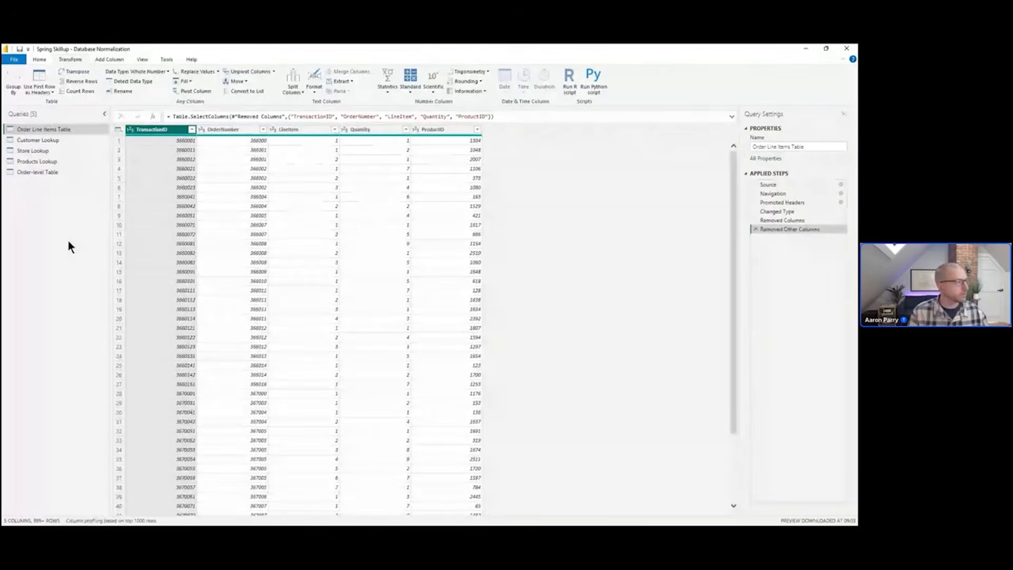
click(43, 162)
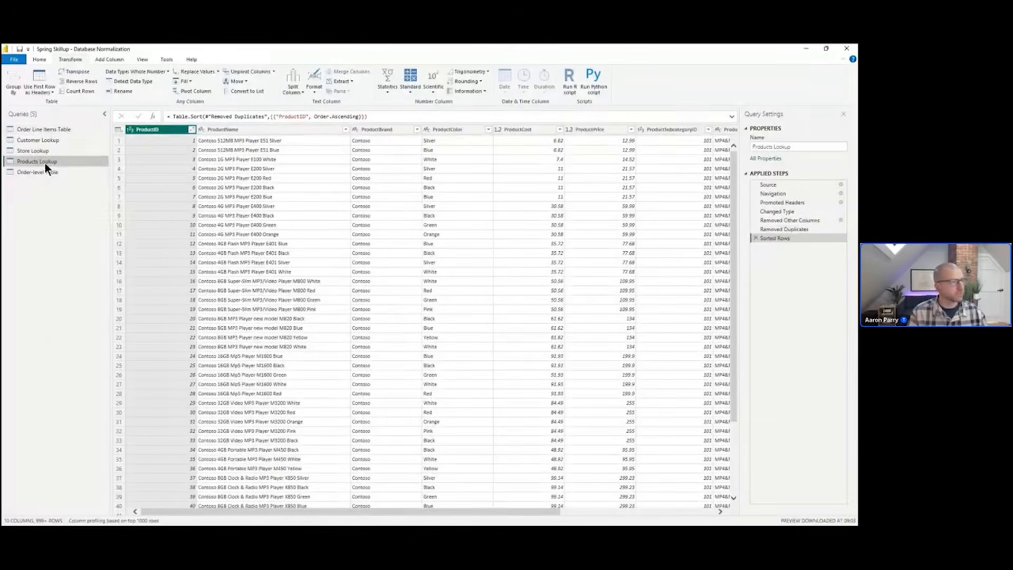
right_click(45, 163)
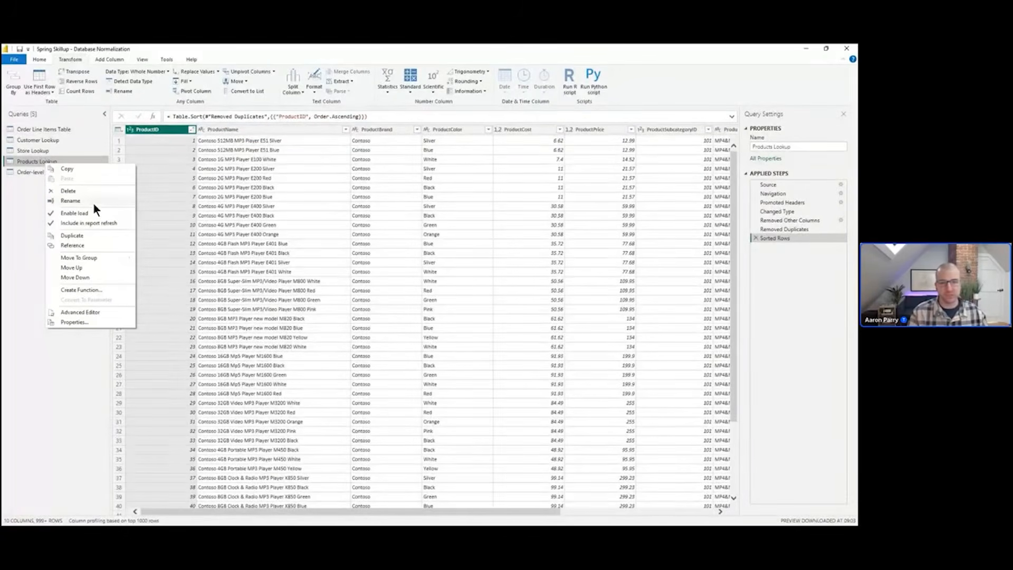
click(93, 235)
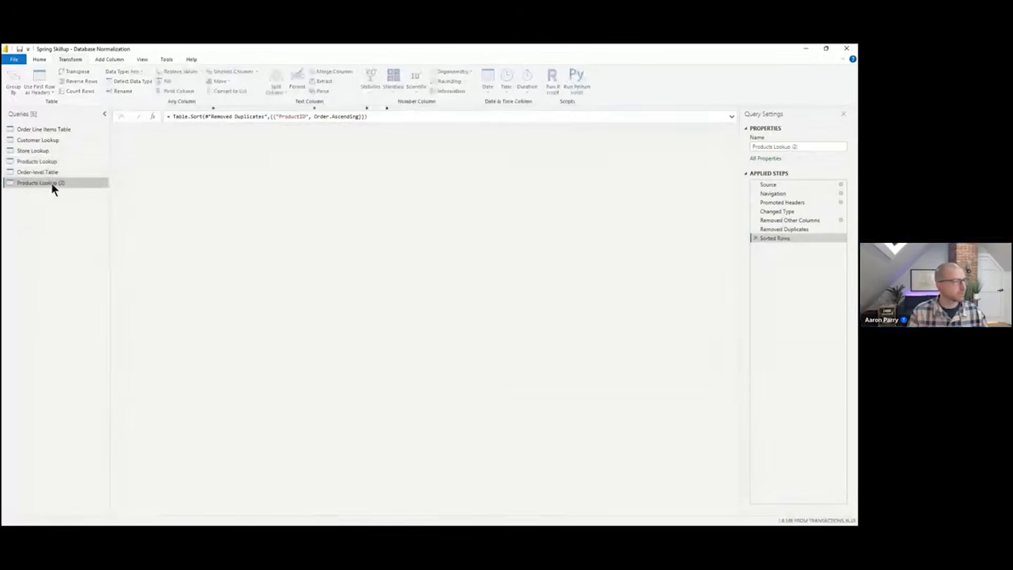
right_click(52, 184)
click(88, 255)
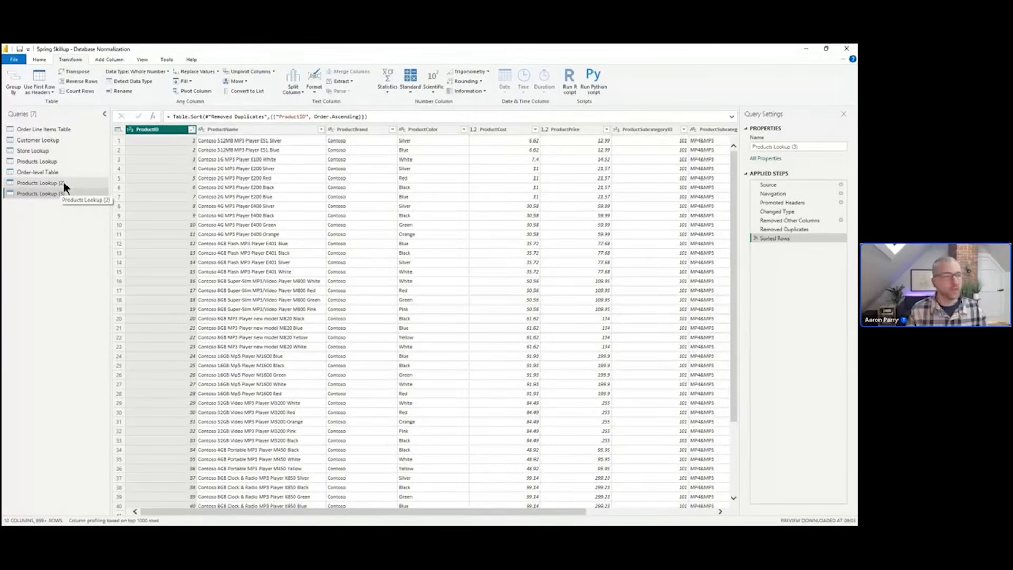
Rename the first Products Lookup copy to Subcategory Lookup
click(55, 182)
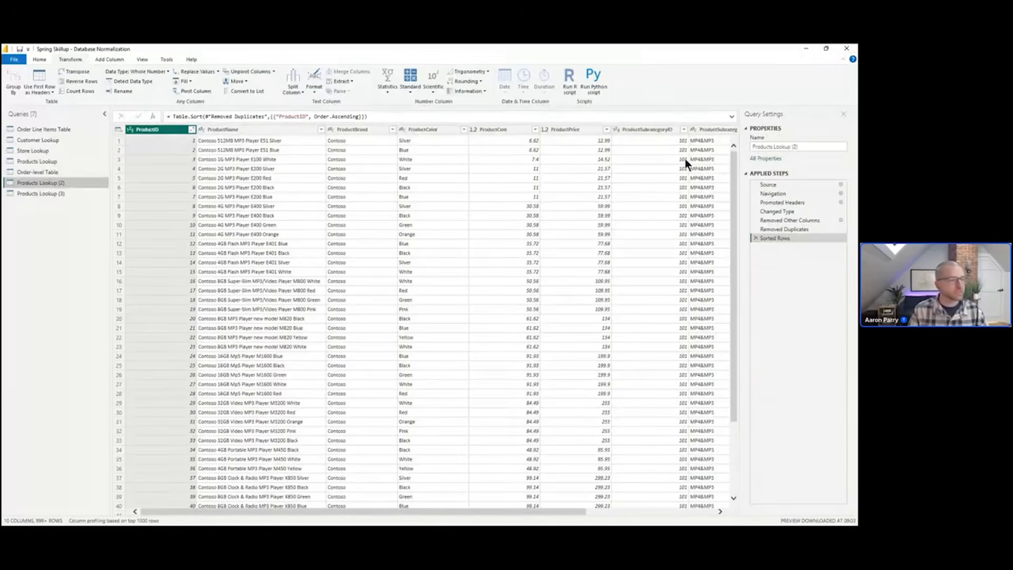
drag(433, 513, 546, 512)
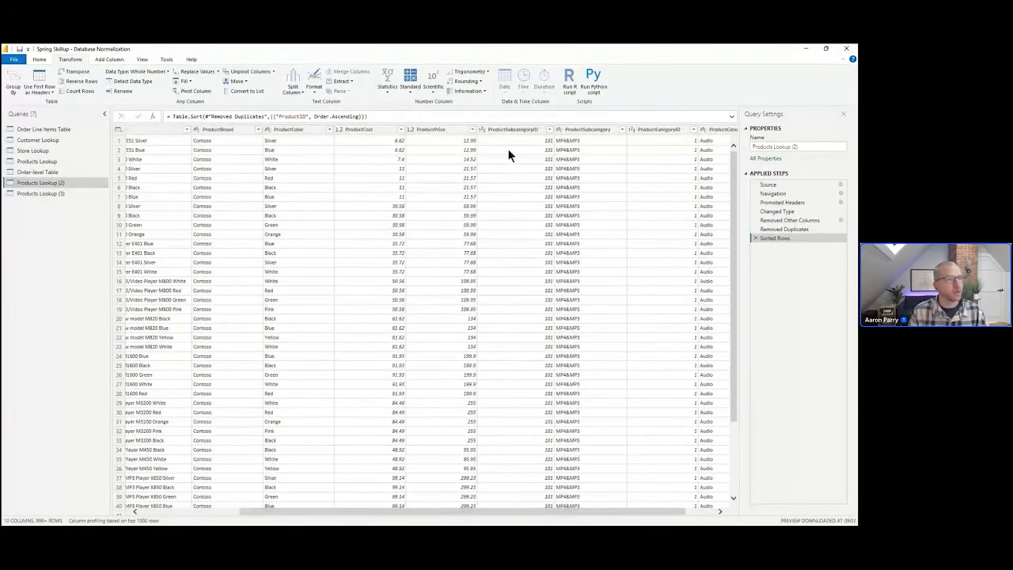
click(764, 146)
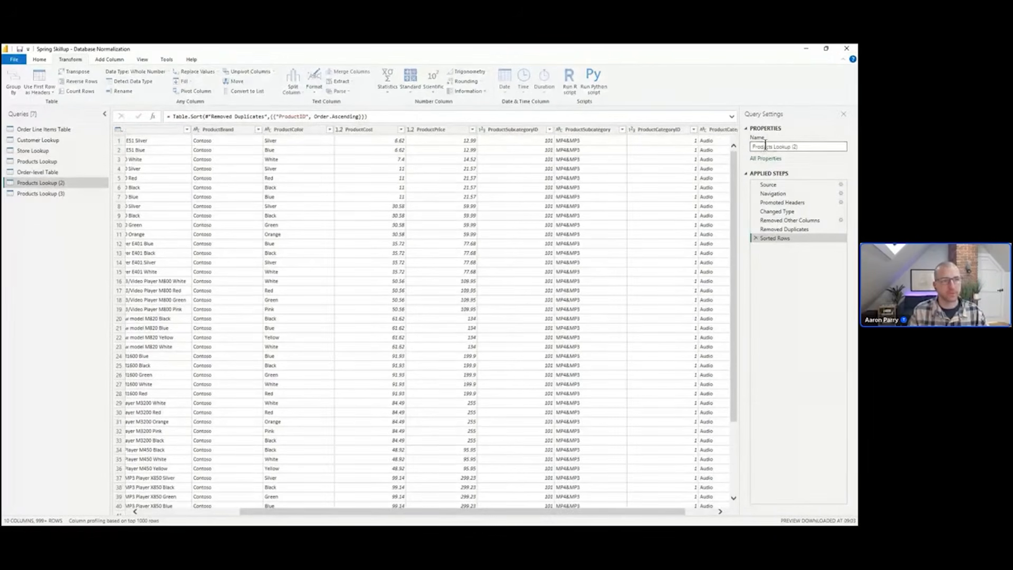
triple_click(770, 147)
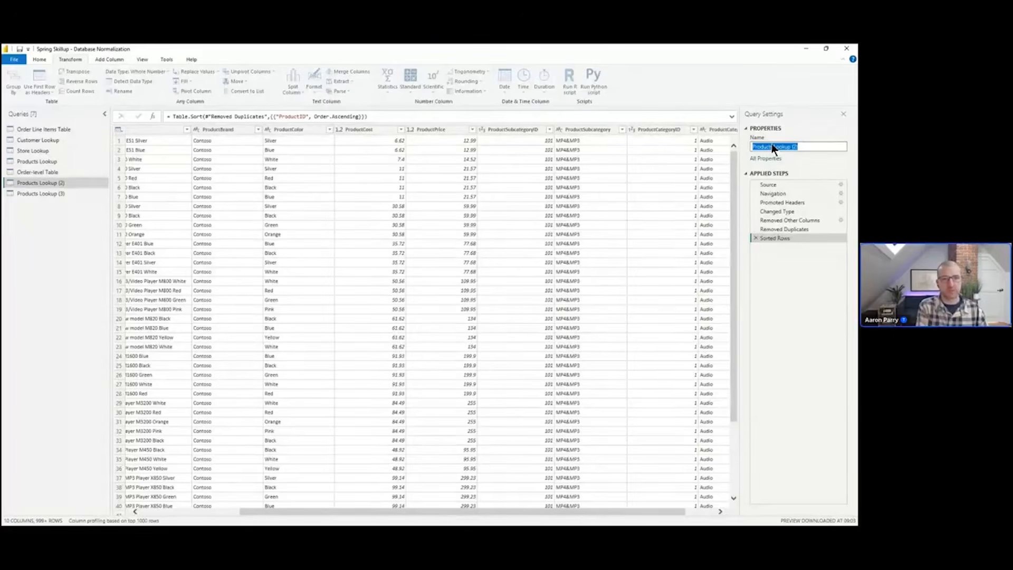
text(Subcat)
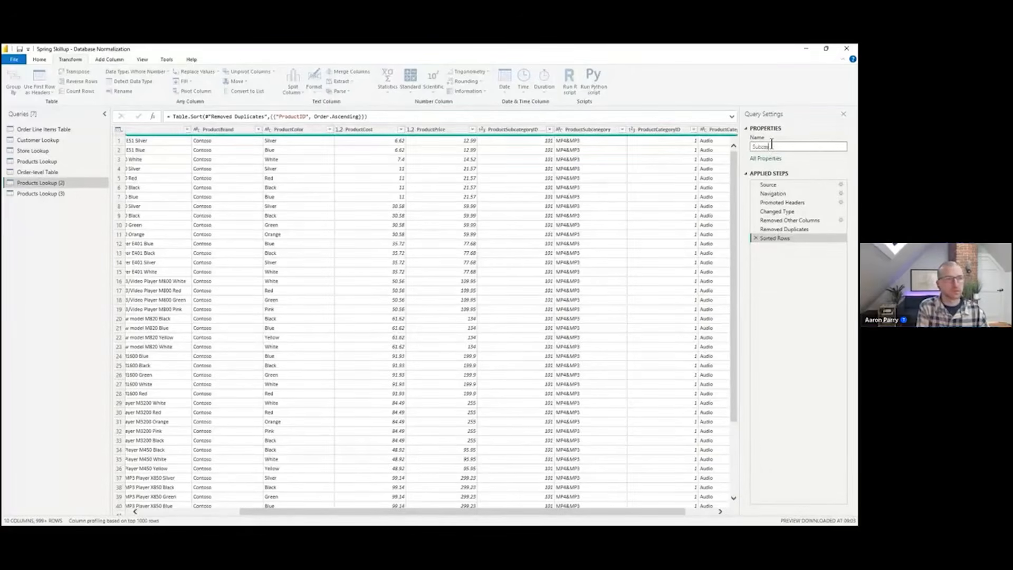
text(egory)
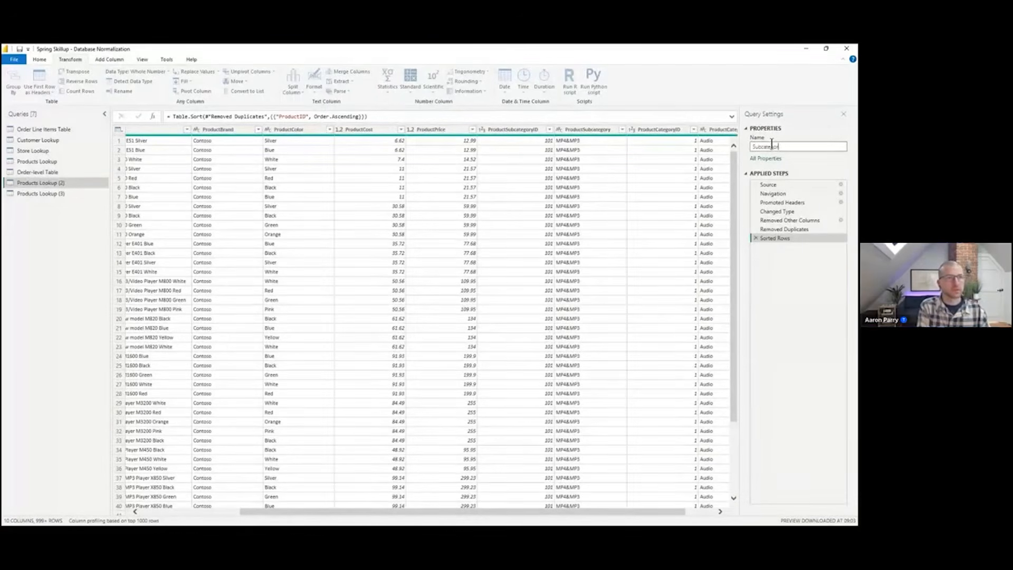
text( Lookup)
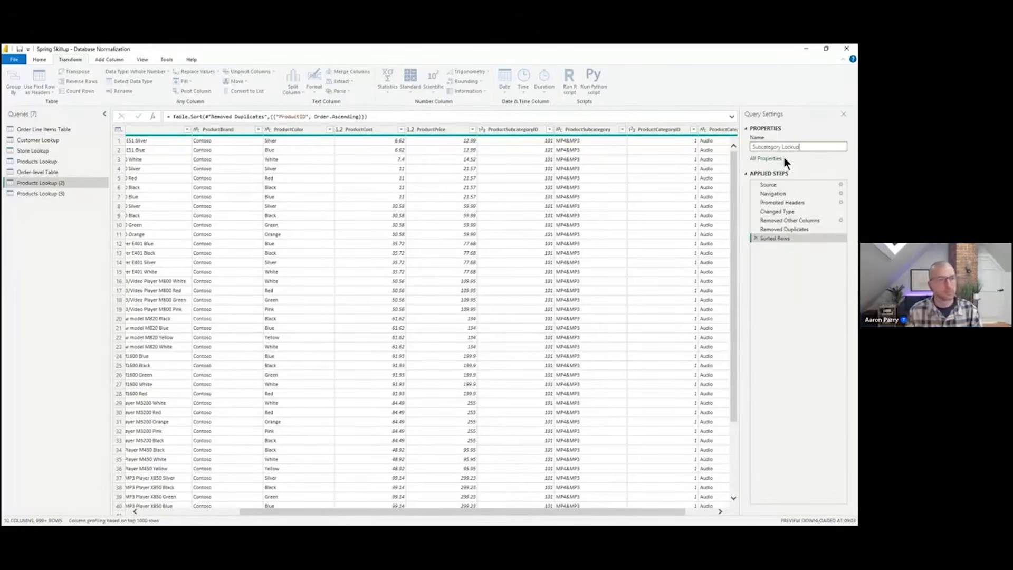
In Subcategory Lookup, keep only the ProductSubcategoryID, ProductSubcategory and ProductCategoryID columns and remove duplicate subcategory IDs
key(Return)
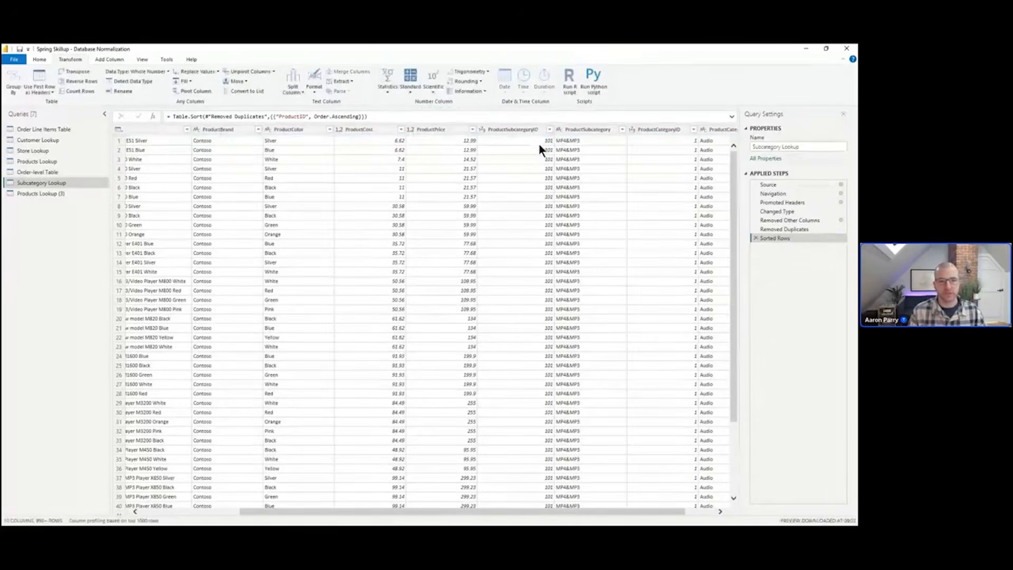
click(512, 132)
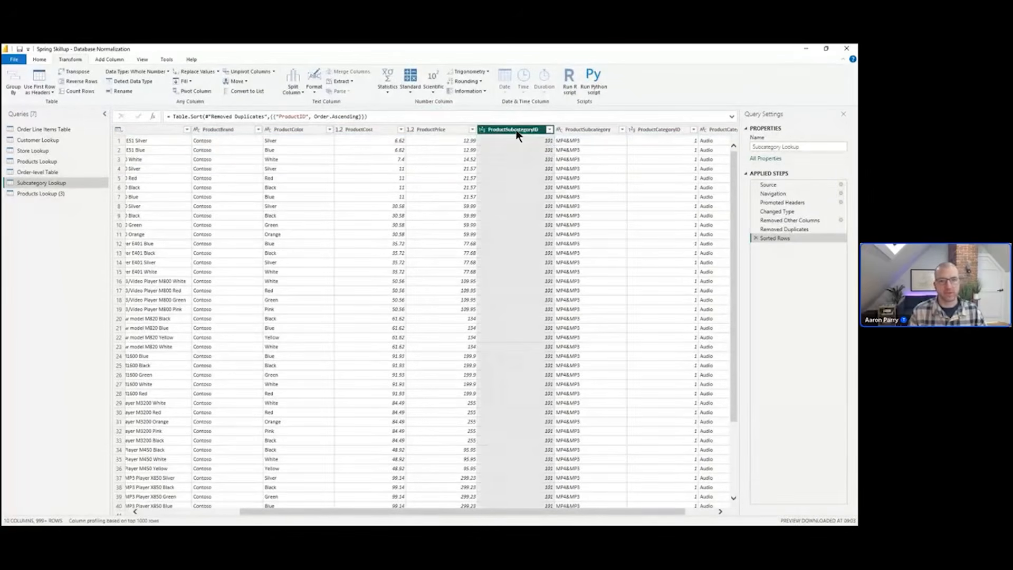
ctrl+click(590, 131)
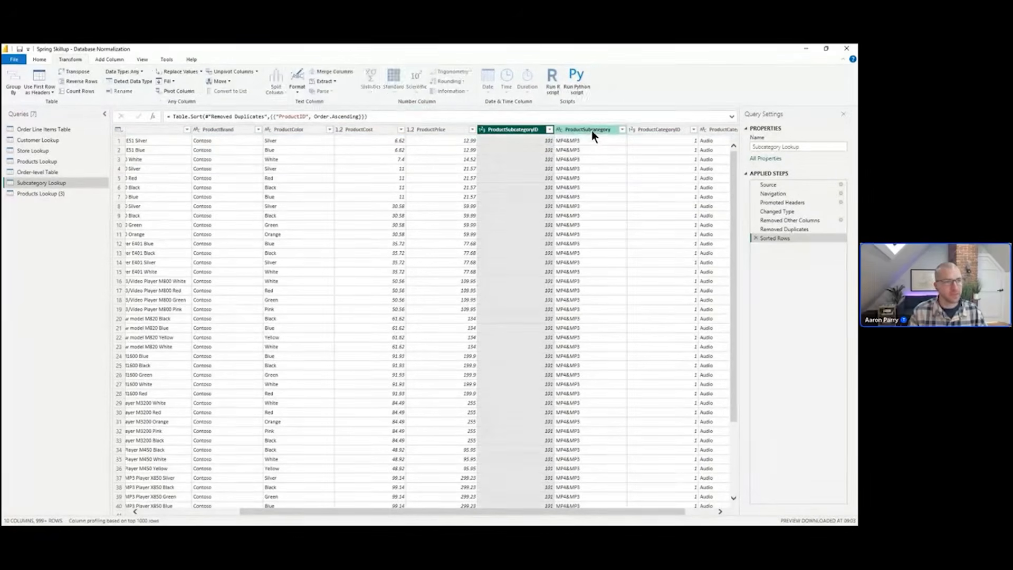
ctrl+click(669, 131)
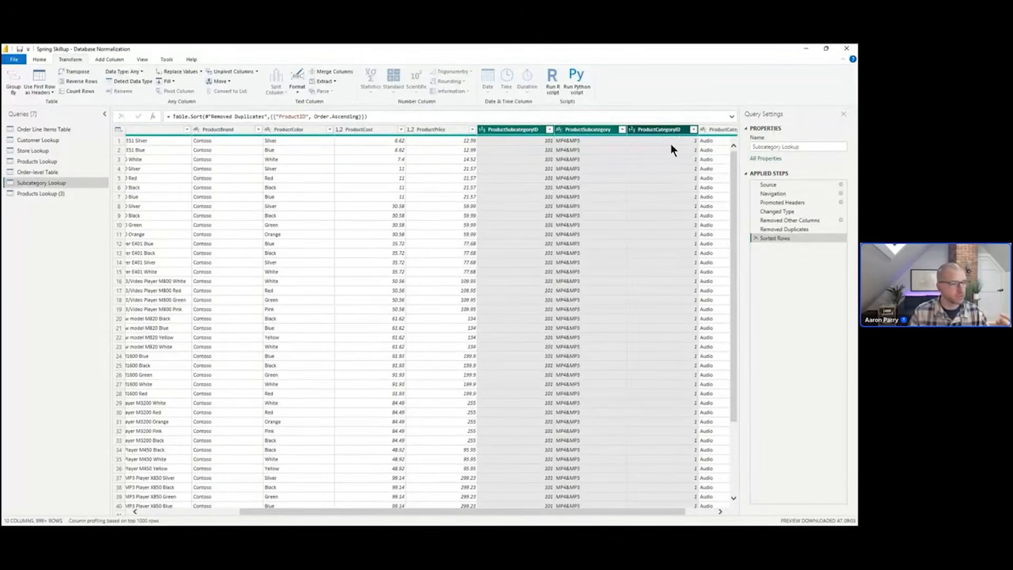
drag(647, 514, 500, 522)
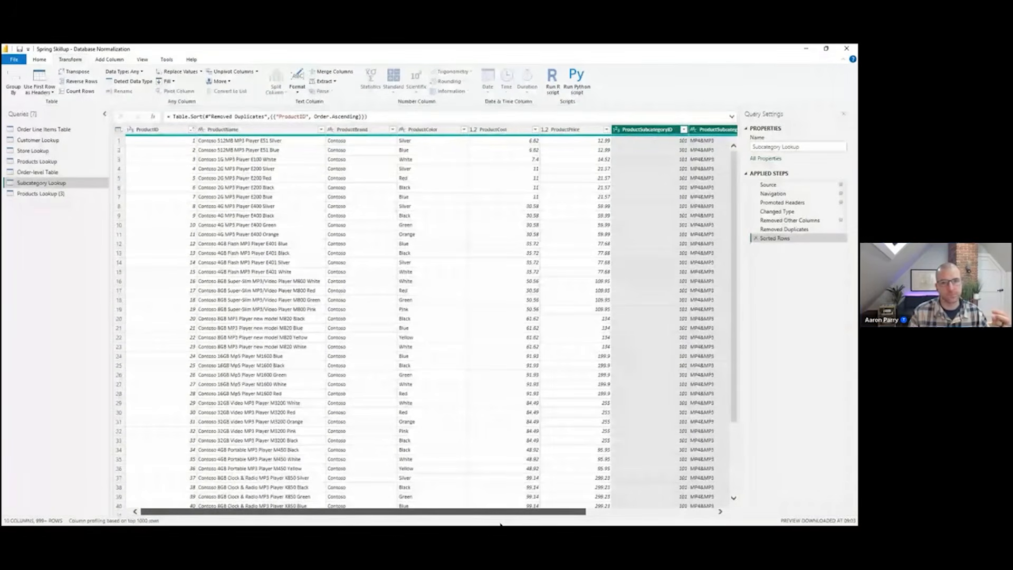
right_click(668, 128)
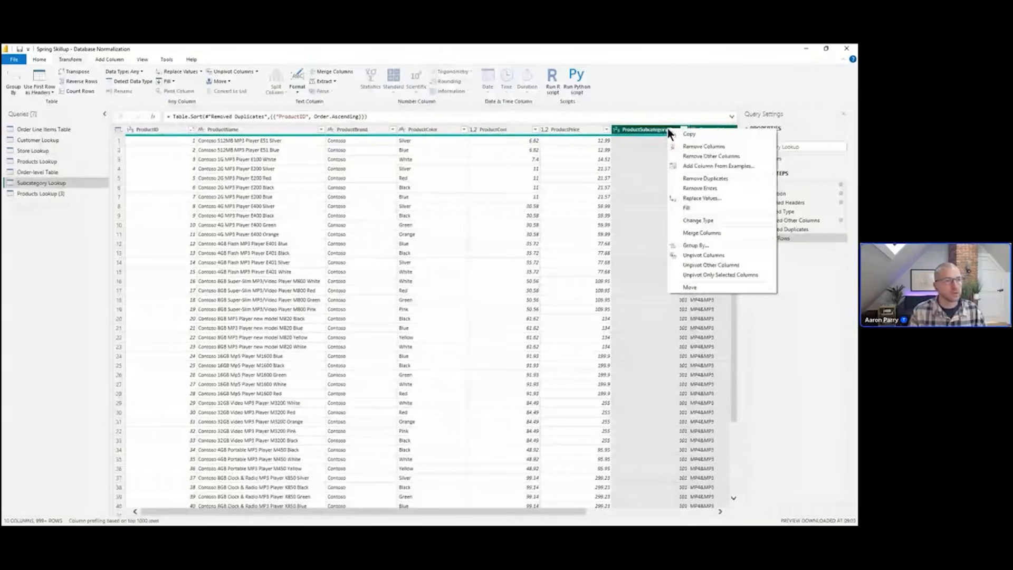
click(748, 155)
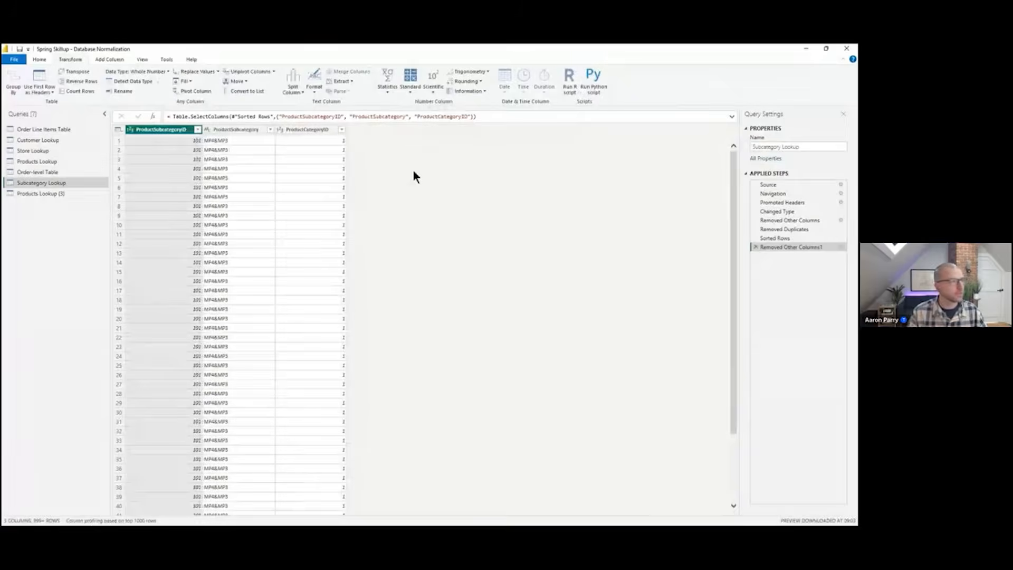
right_click(184, 129)
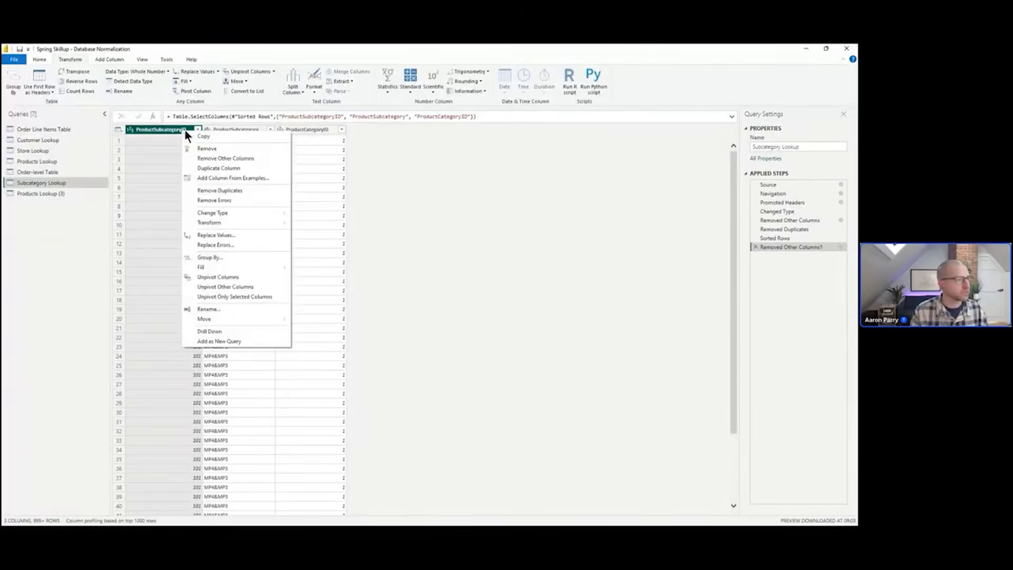
click(225, 193)
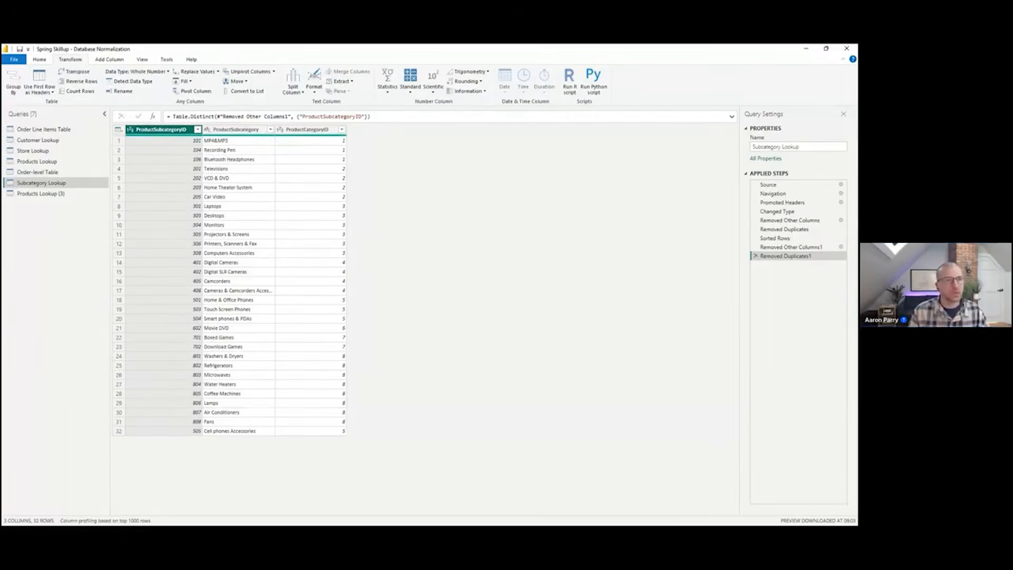
Rename the second Products Lookup copy to Category Lookup
click(68, 193)
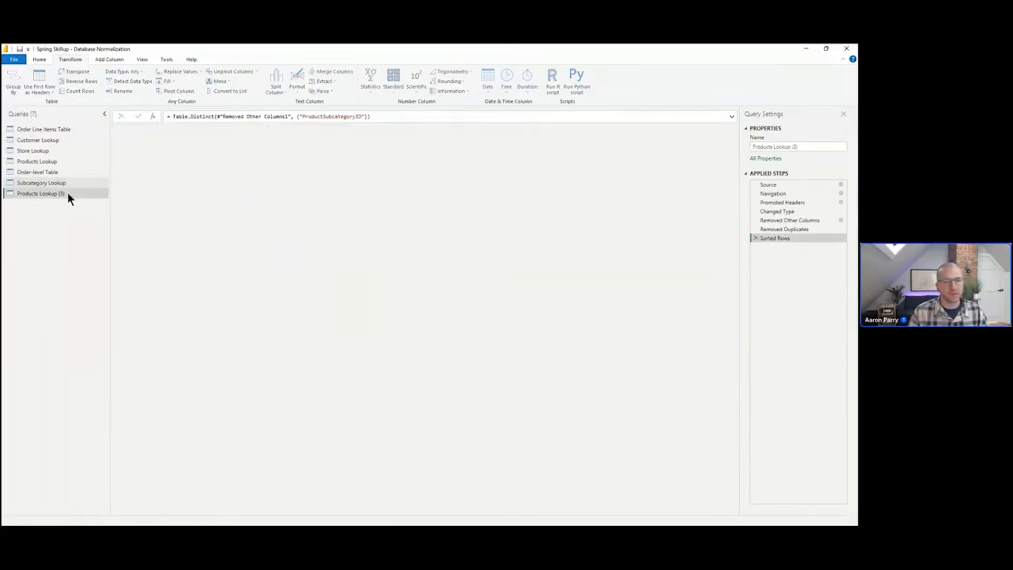
click(807, 146)
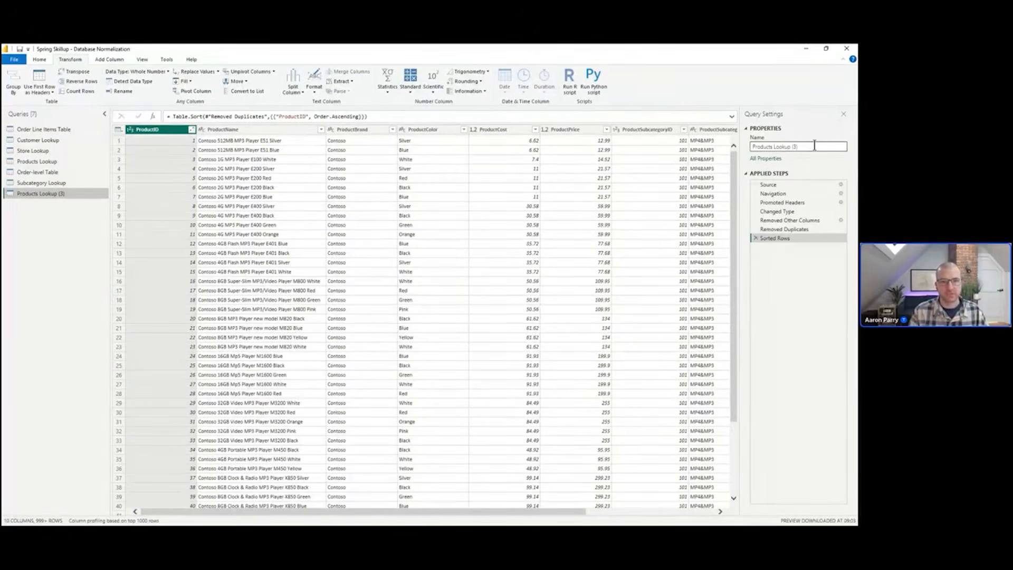
double_click(818, 144)
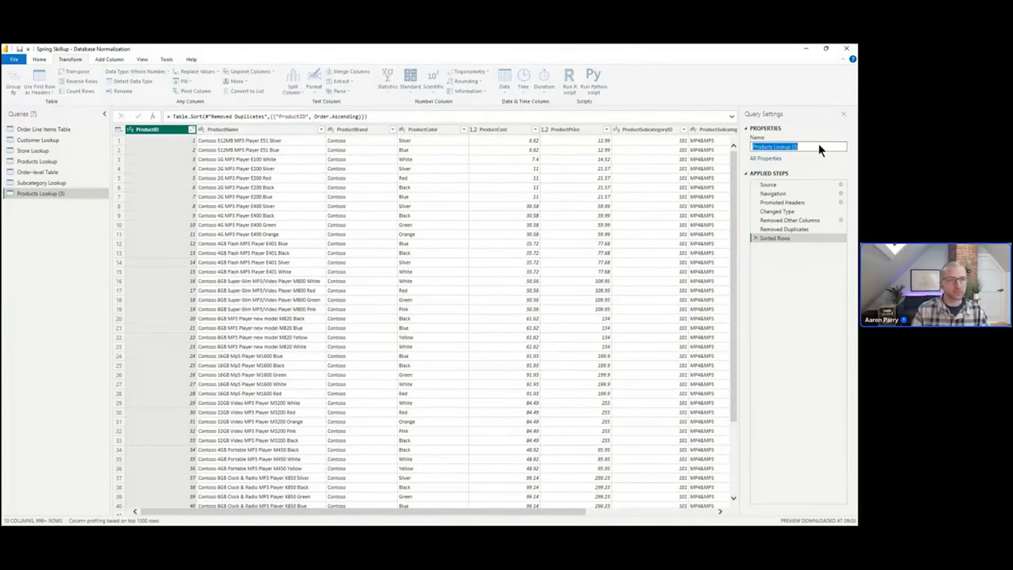
text(Categorie)
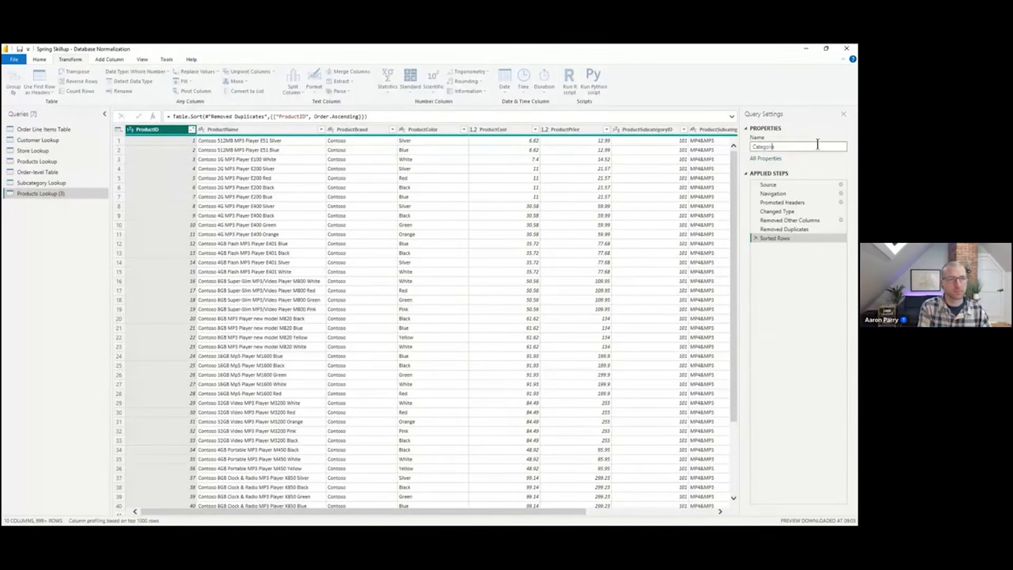
text(s Lookup)
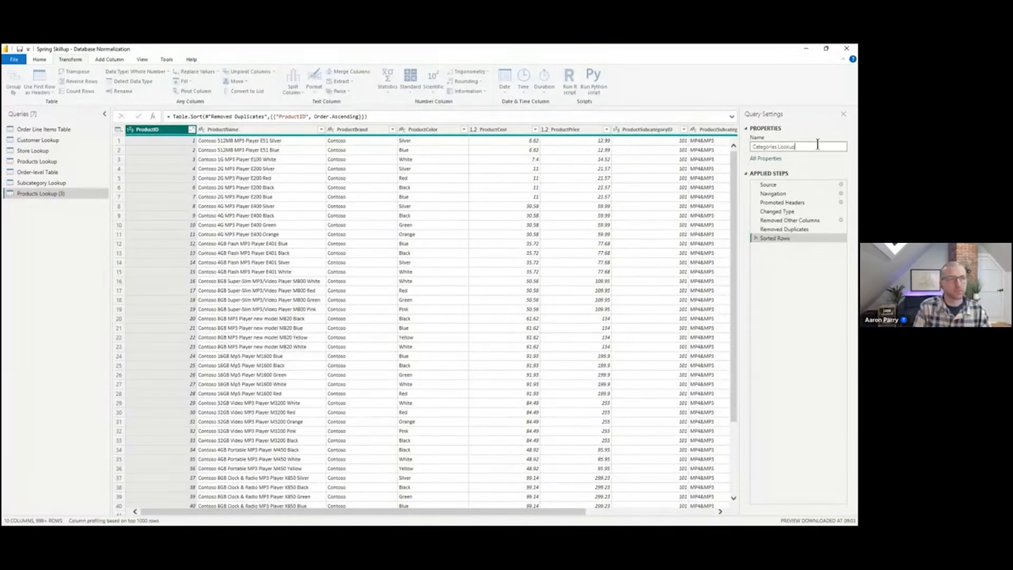
key(Left)
key(Left)
key(Left)
key(Left)
key(shift+Left)
key(shift+Left)
key(shift+Left)
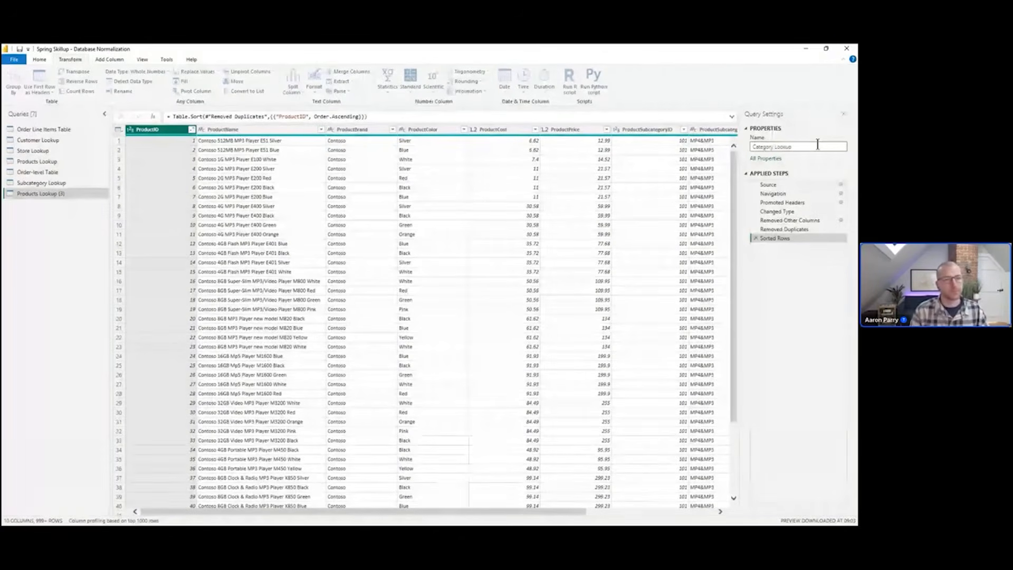
text(y)
key(Return)
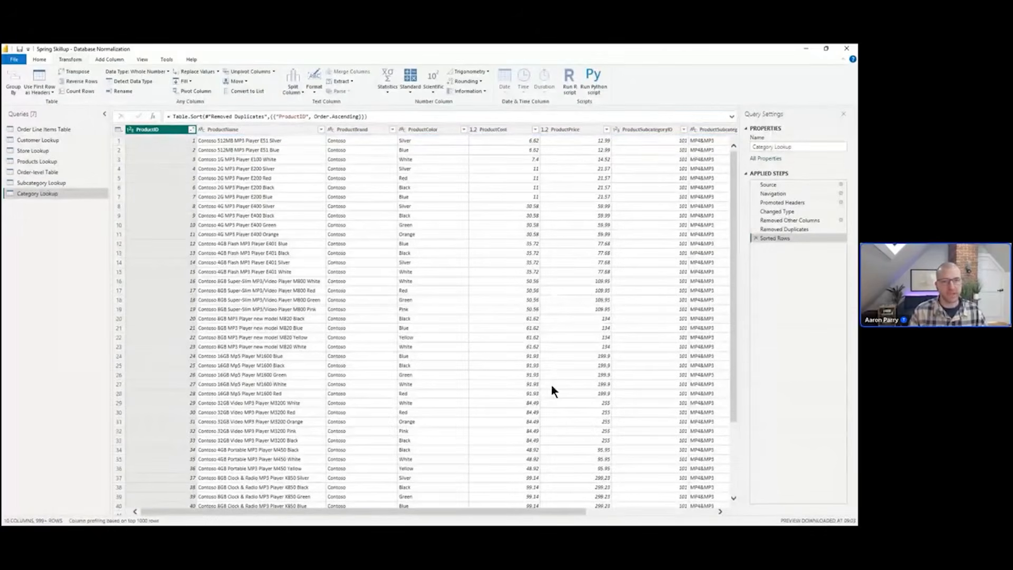
In Category Lookup, keep only the ProductCategoryID and ProductCategory columns and remove duplicate category IDs
drag(491, 507, 620, 511)
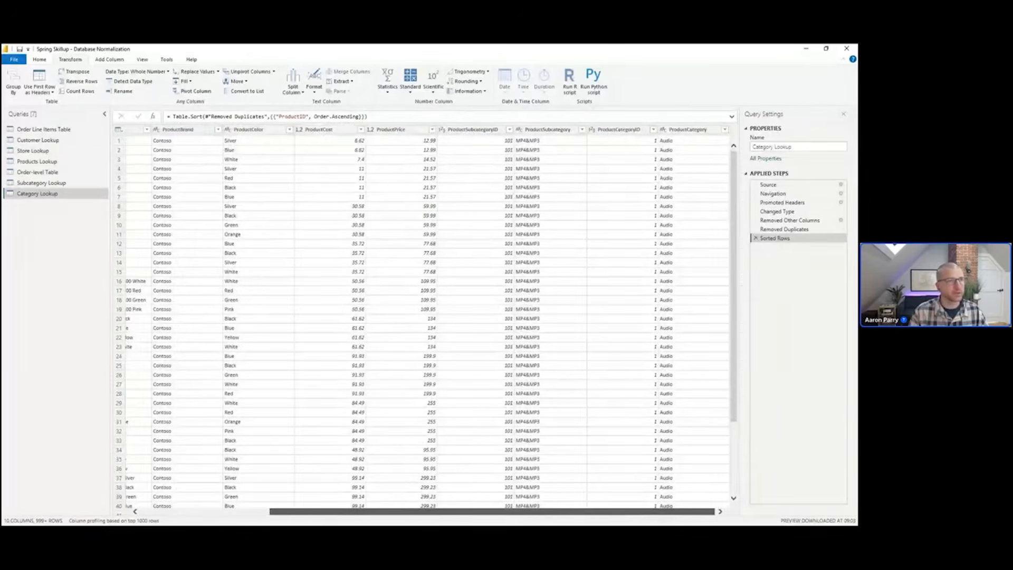
click(636, 131)
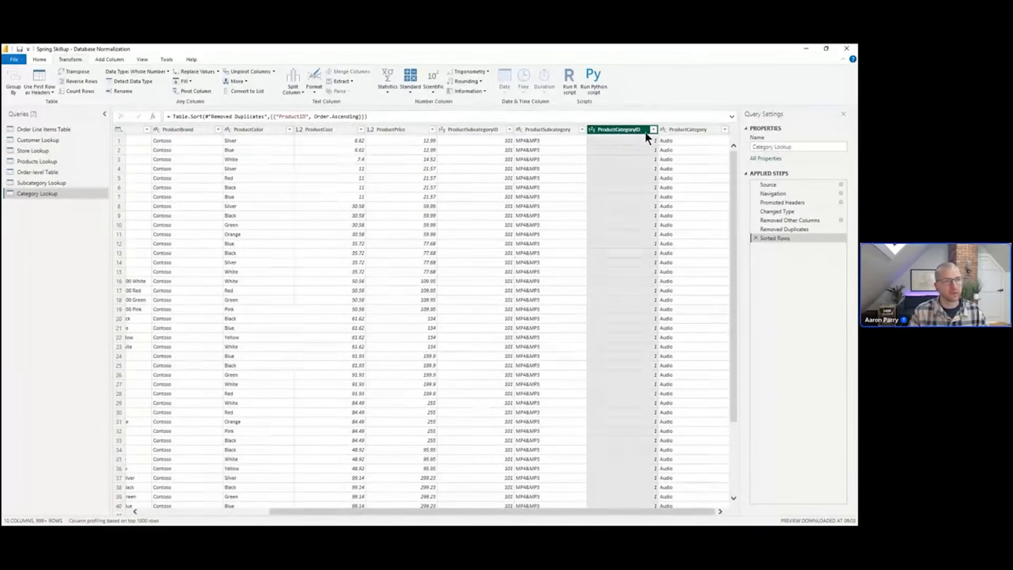
shift+click(696, 132)
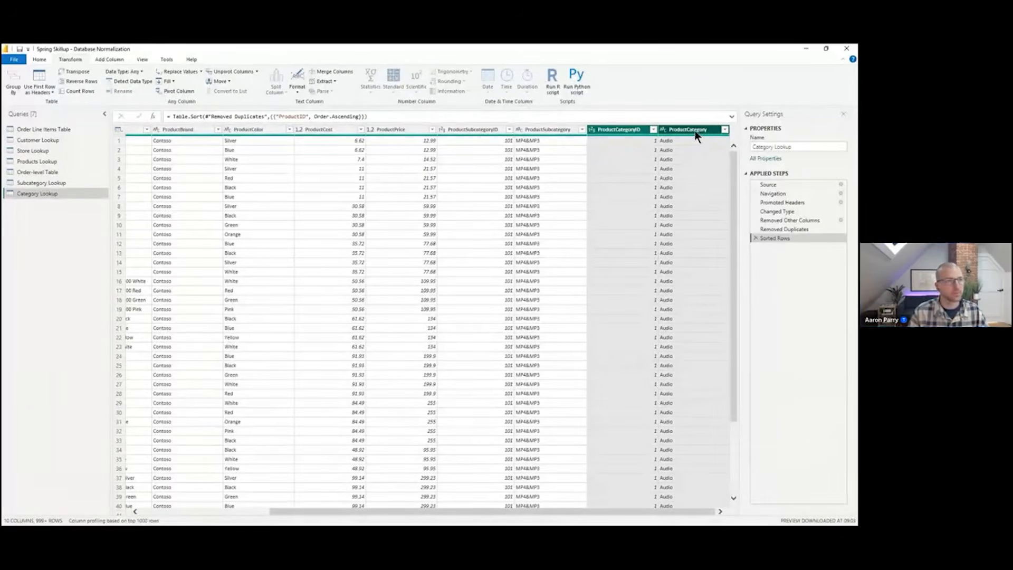
right_click(697, 132)
click(738, 158)
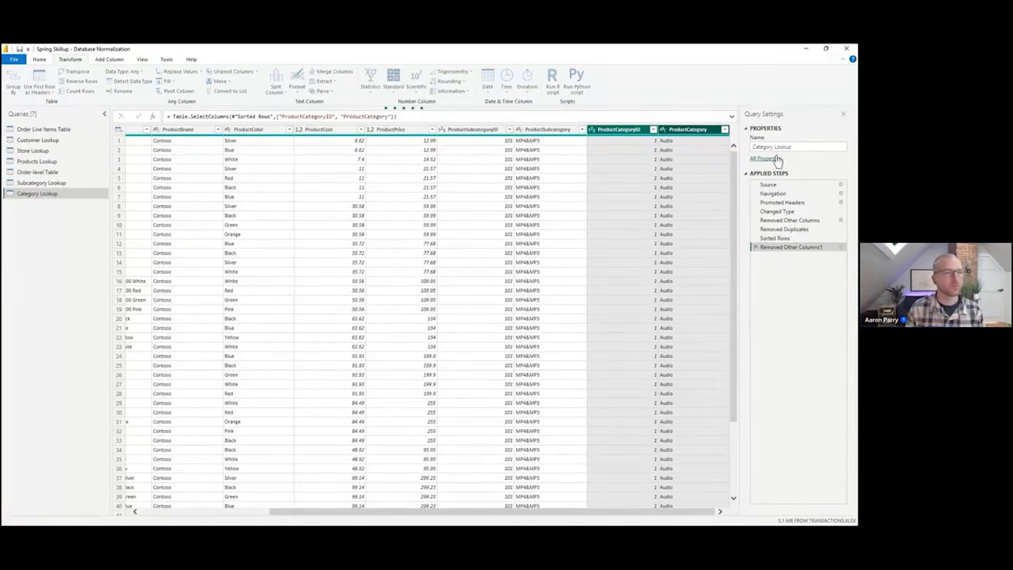
click(773, 147)
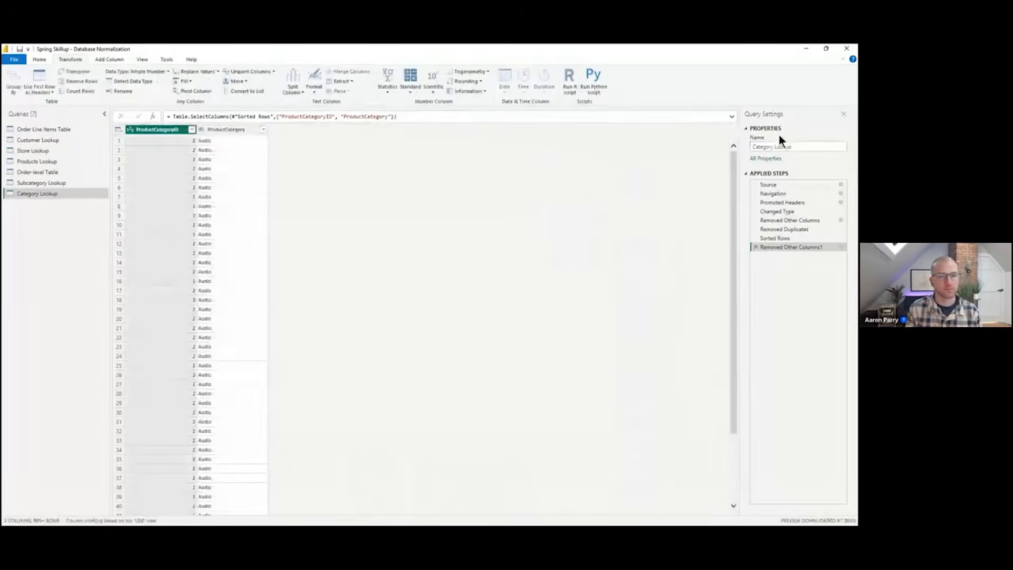
right_click(149, 134)
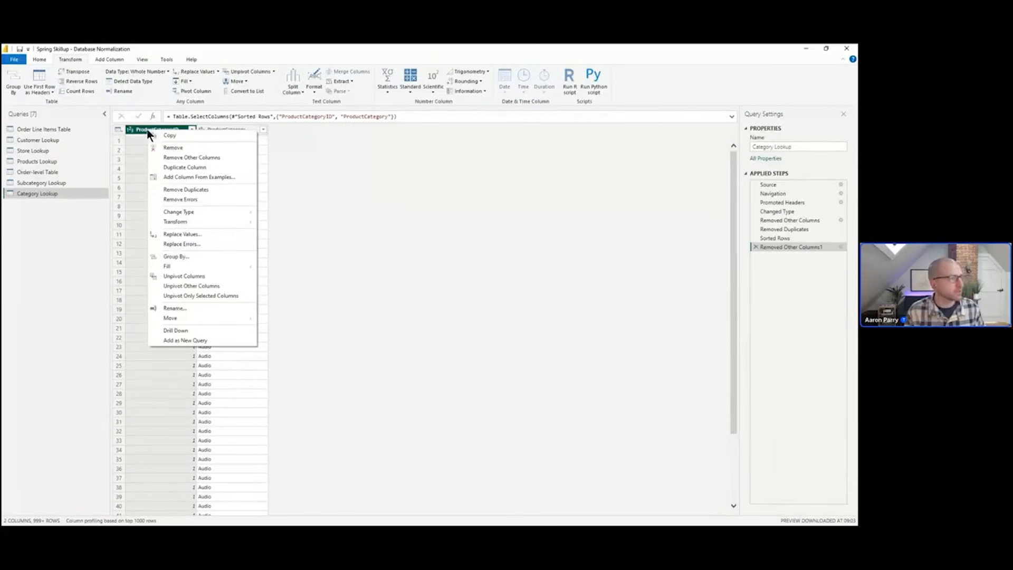
click(210, 189)
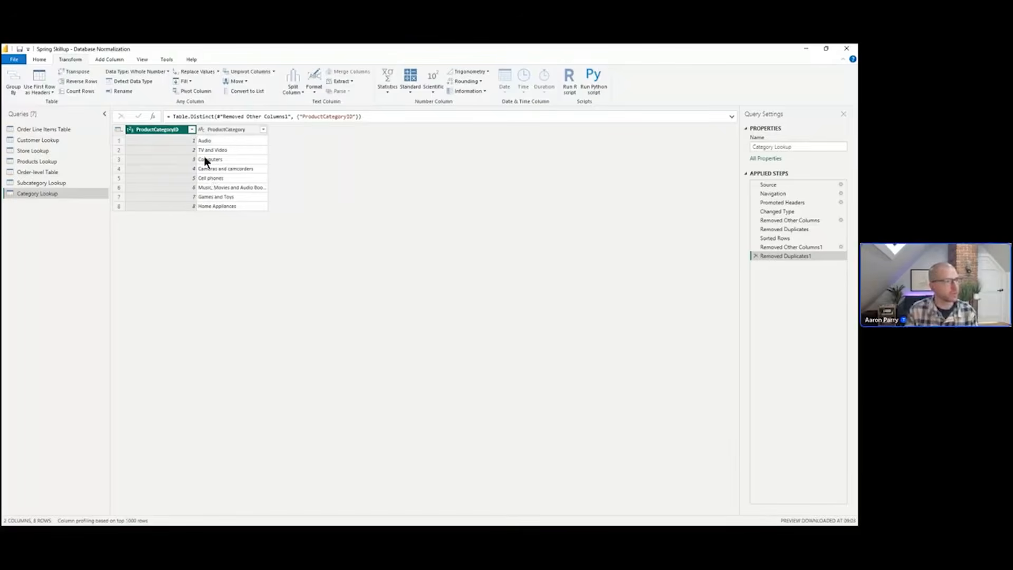
Remove the ProductSubcategory, ProductCategoryID and ProductCategory columns from Products Lookup
click(65, 162)
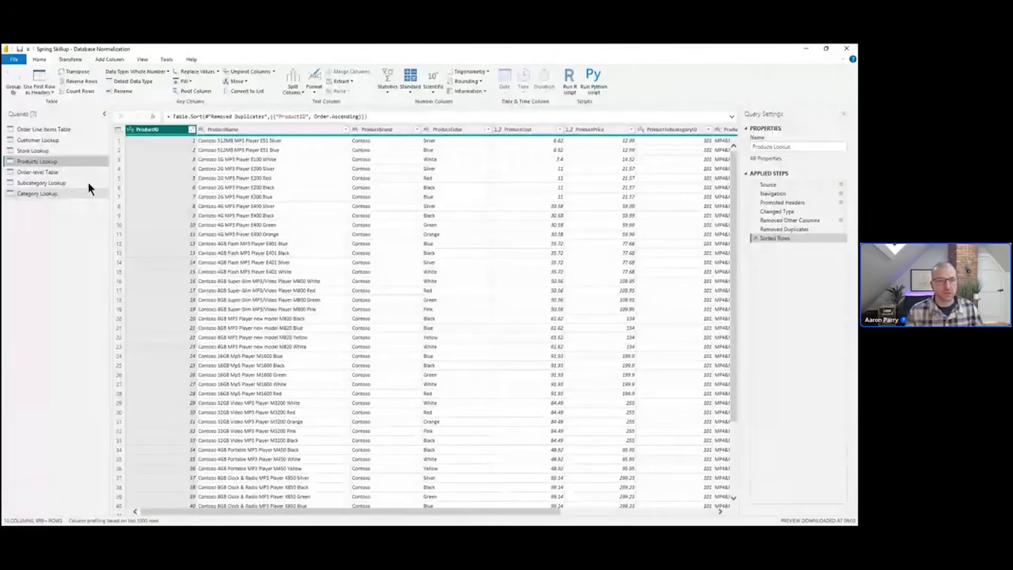
drag(366, 512, 526, 524)
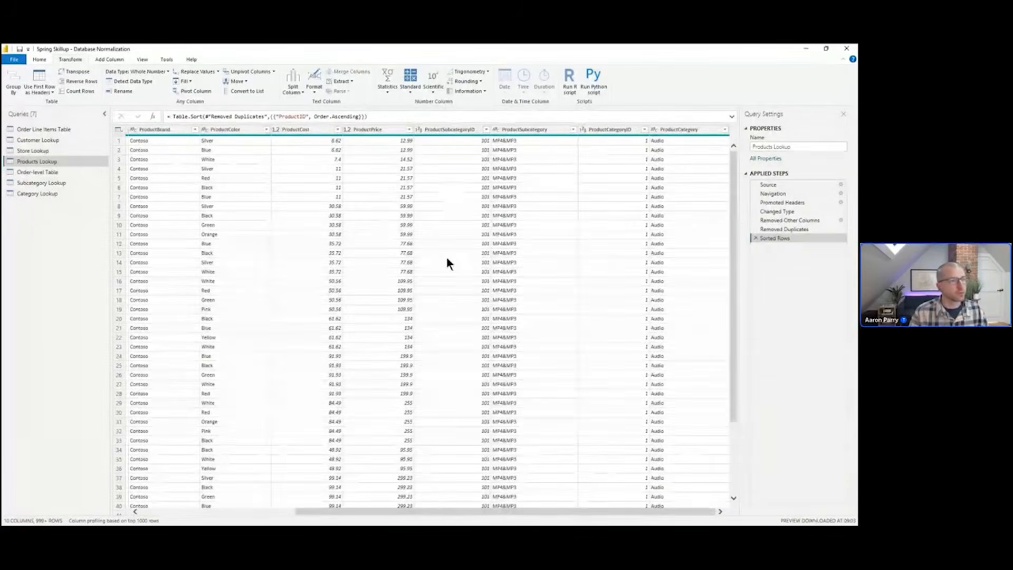
click(539, 133)
click(540, 133)
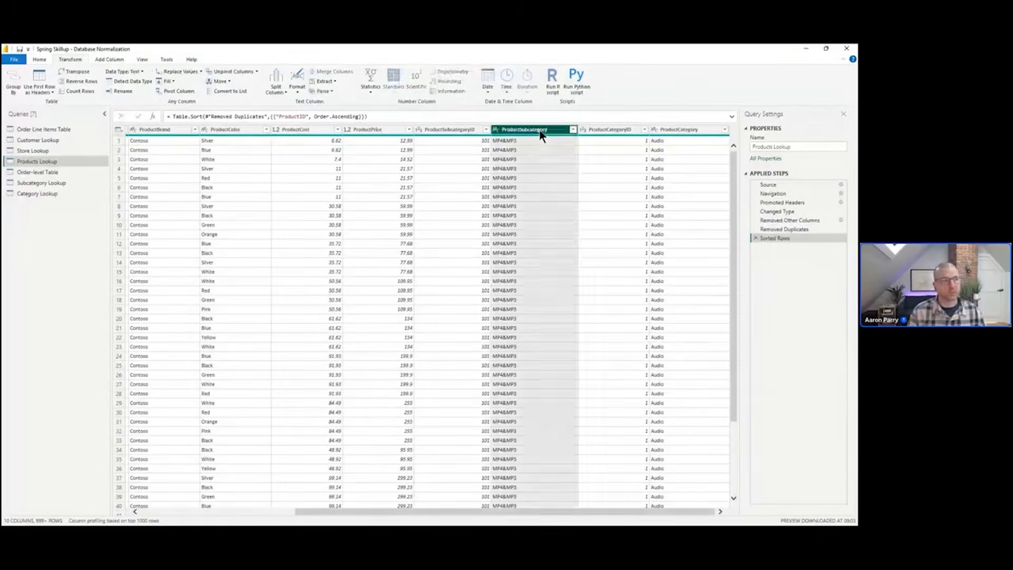
ctrl+click(610, 130)
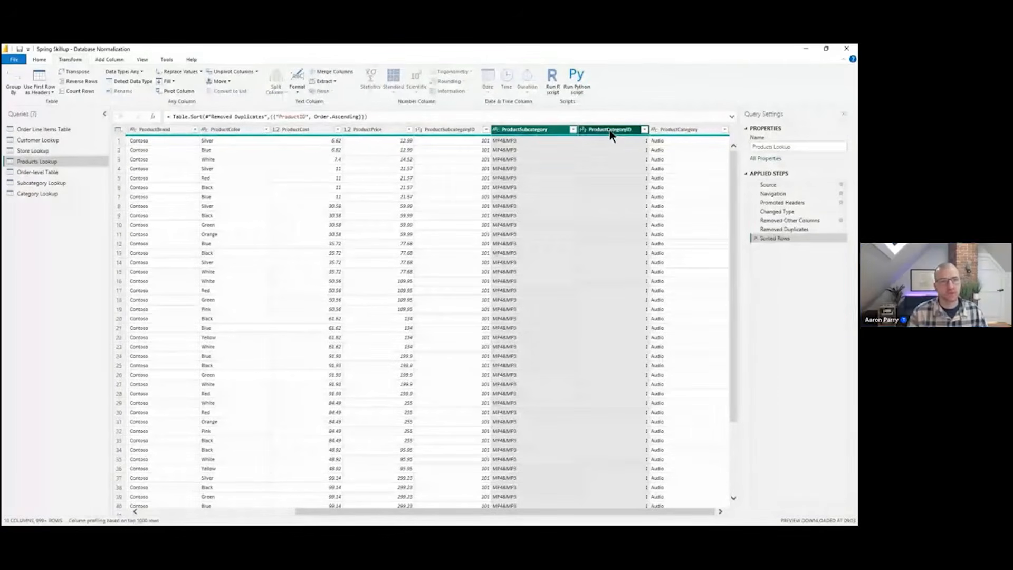
ctrl+click(697, 132)
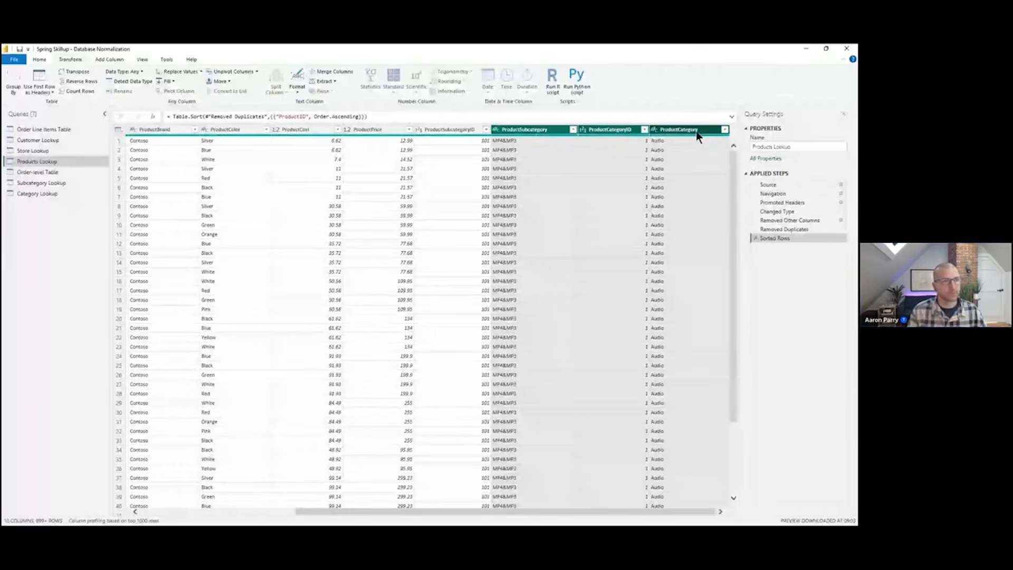
right_click(695, 131)
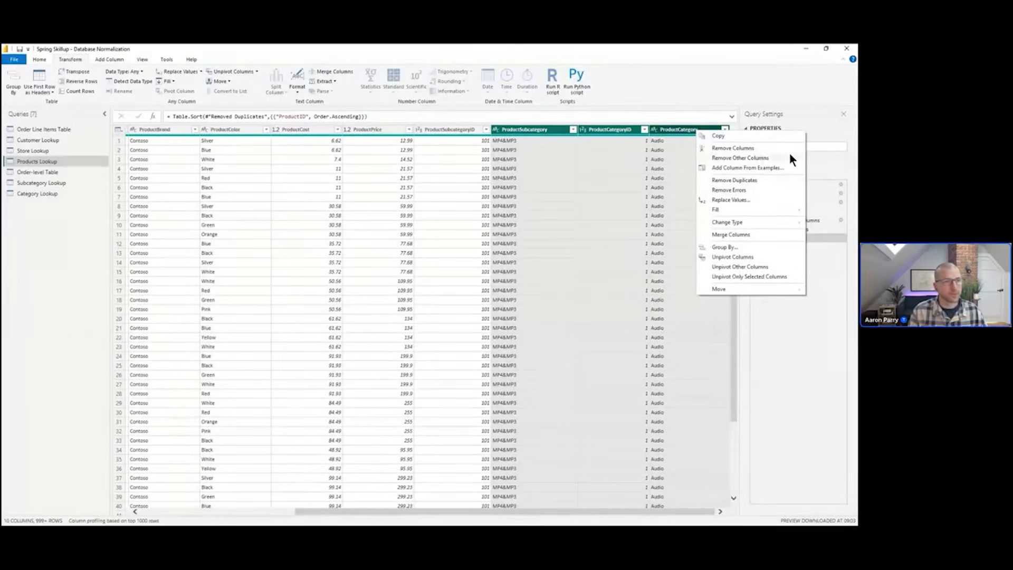
click(757, 149)
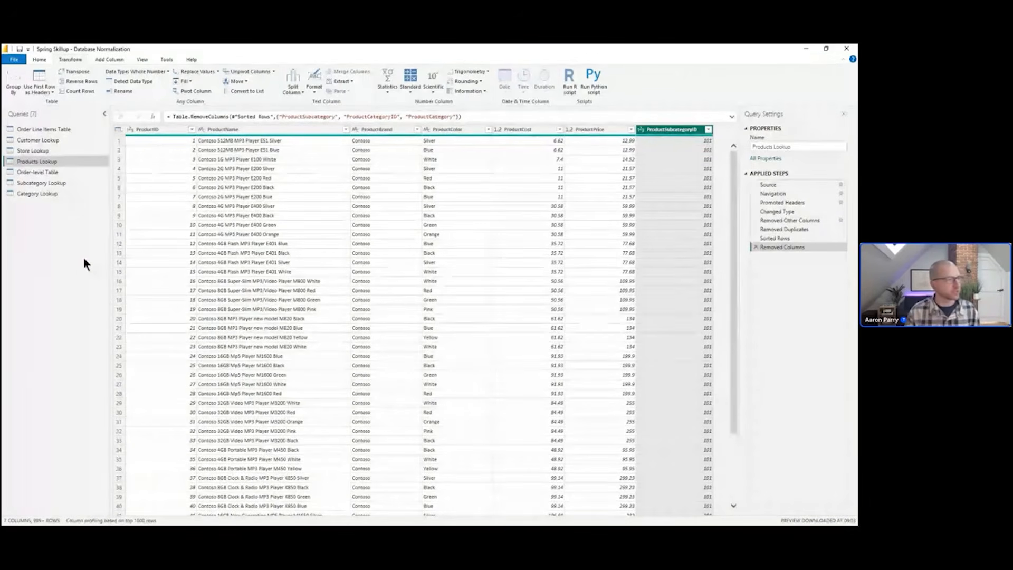
Close and apply the query changes, then switch to the model diagram
click(20, 63)
click(28, 94)
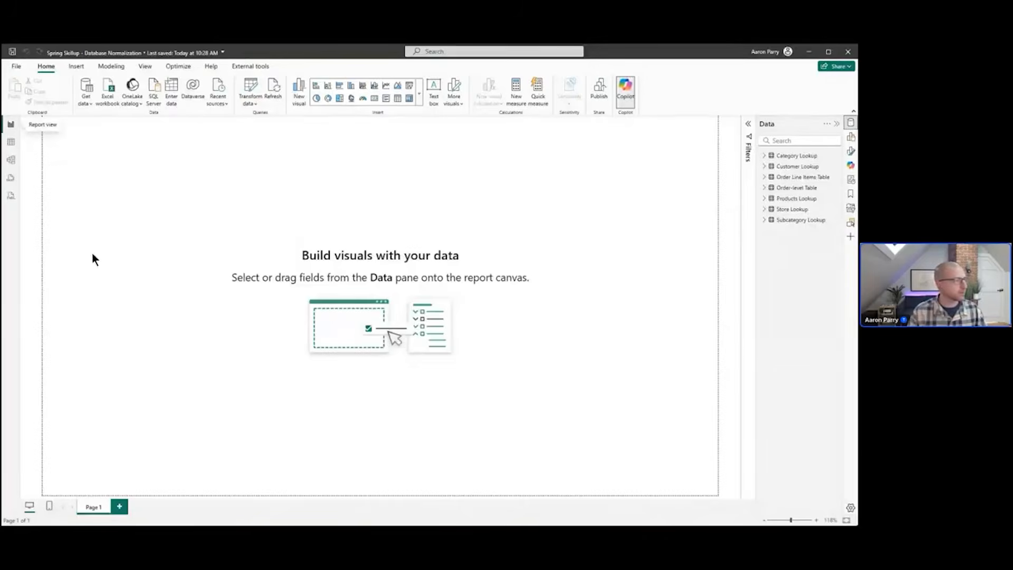
click(11, 159)
Rearrange the model diagram so Products Lookup, Subcategory Lookup and Category Lookup form a chain stepping up to the right
drag(438, 277, 478, 228)
drag(540, 284, 593, 199)
drag(475, 233, 484, 215)
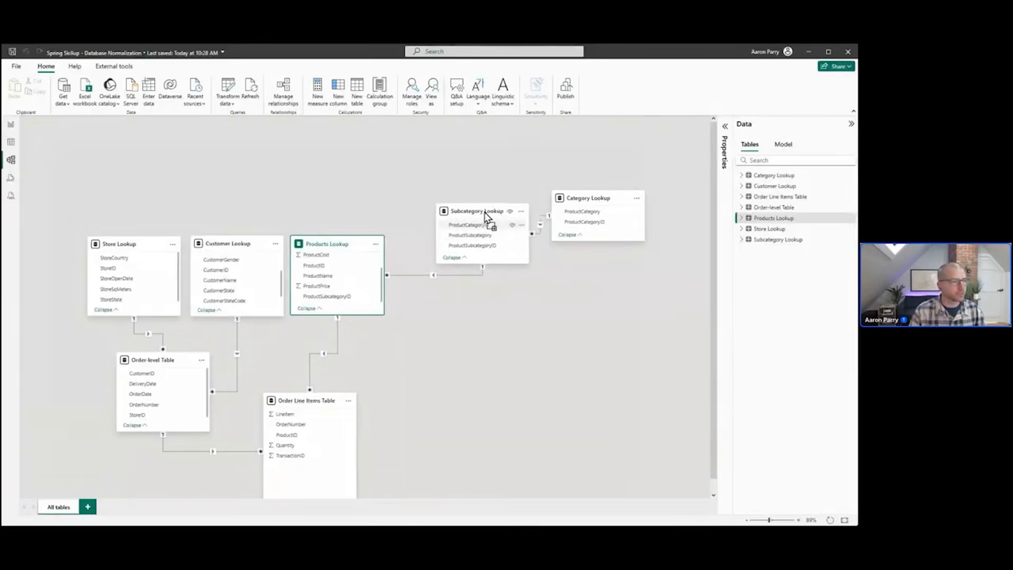
mouse_move(596, 191)
mouse_down()
mouse_move(606, 193)
mouse_move(605, 176)
mouse_up()
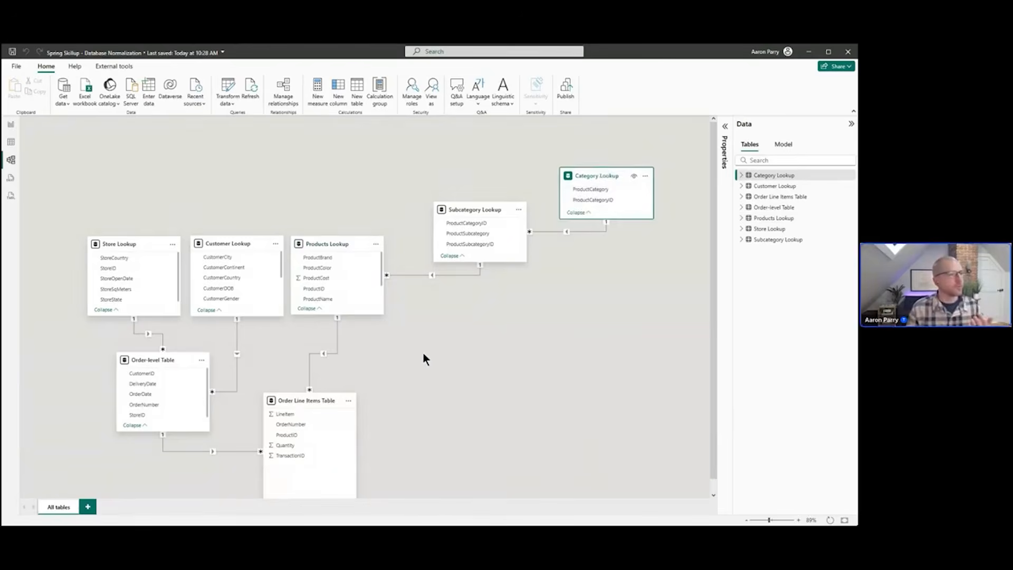
scroll(423, 354, down, 1)
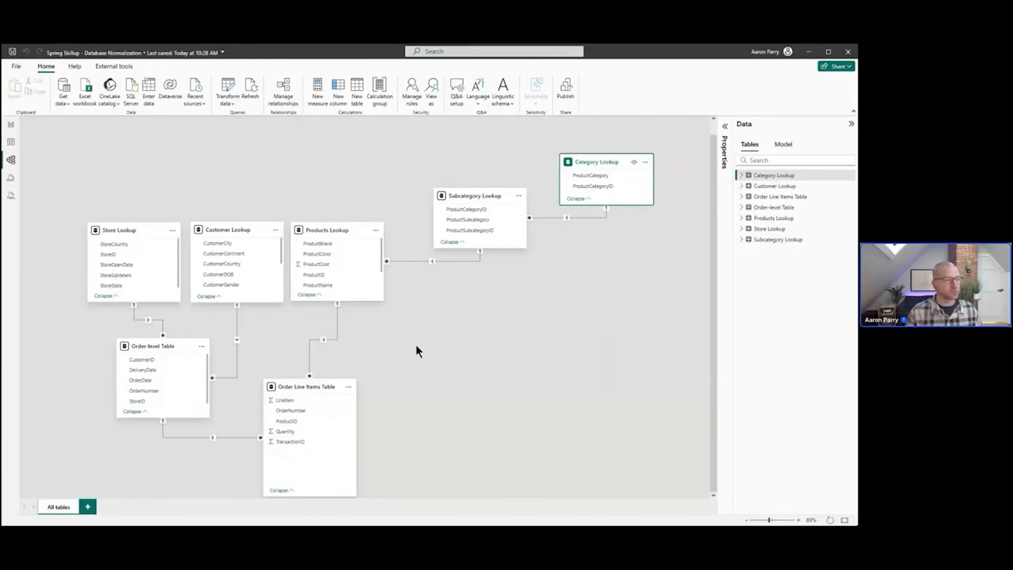
drag(336, 233, 416, 283)
drag(462, 192, 515, 213)
drag(610, 159, 648, 162)
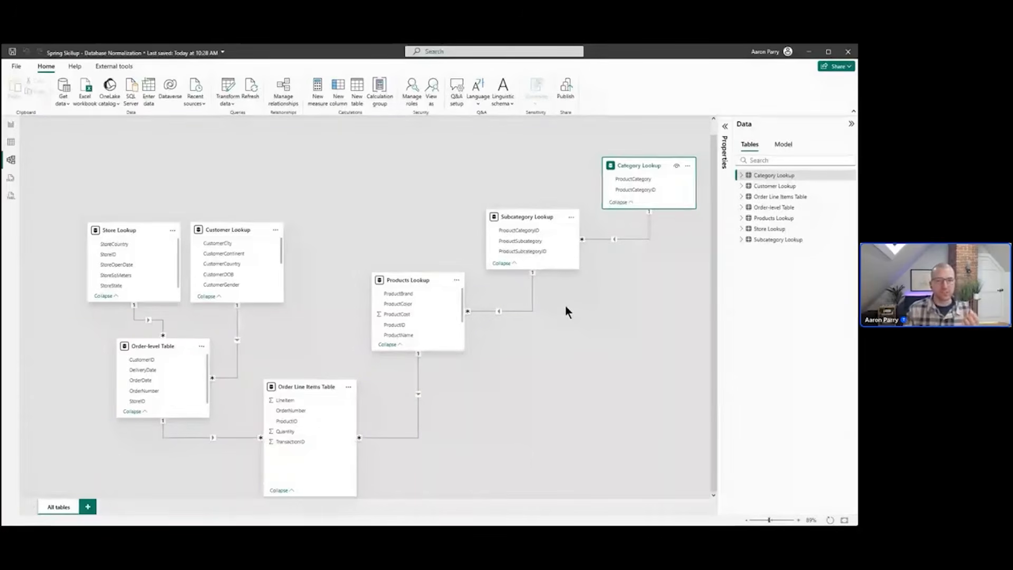
Browse the Customer Lookup table's rows in table view, then go back to the model diagram
click(233, 229)
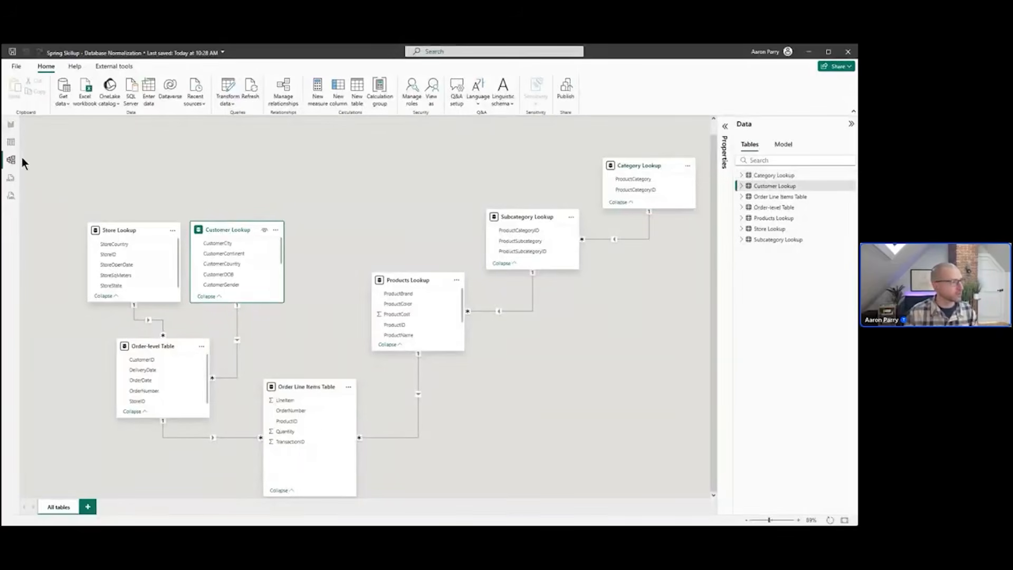
click(10, 143)
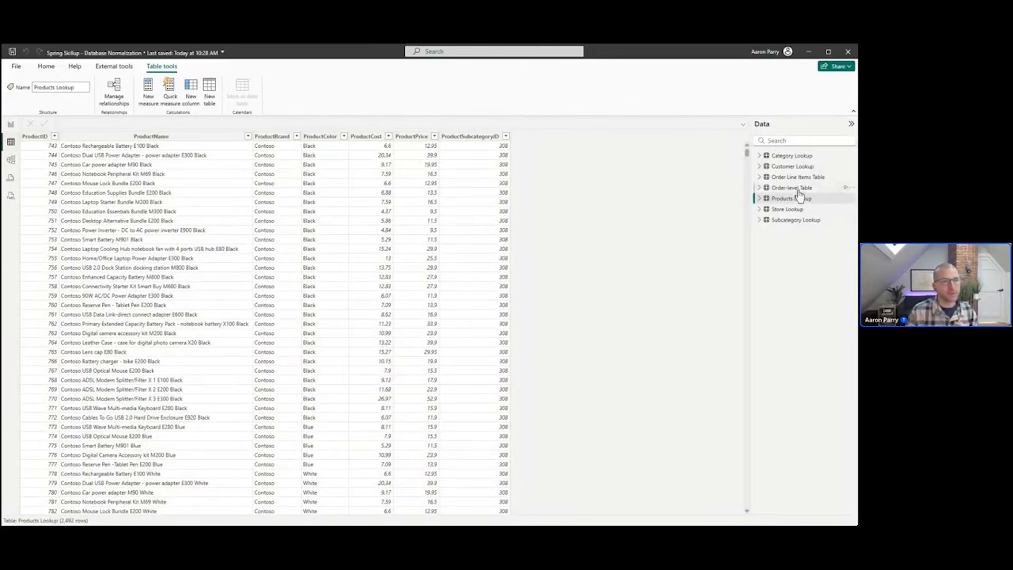
click(796, 168)
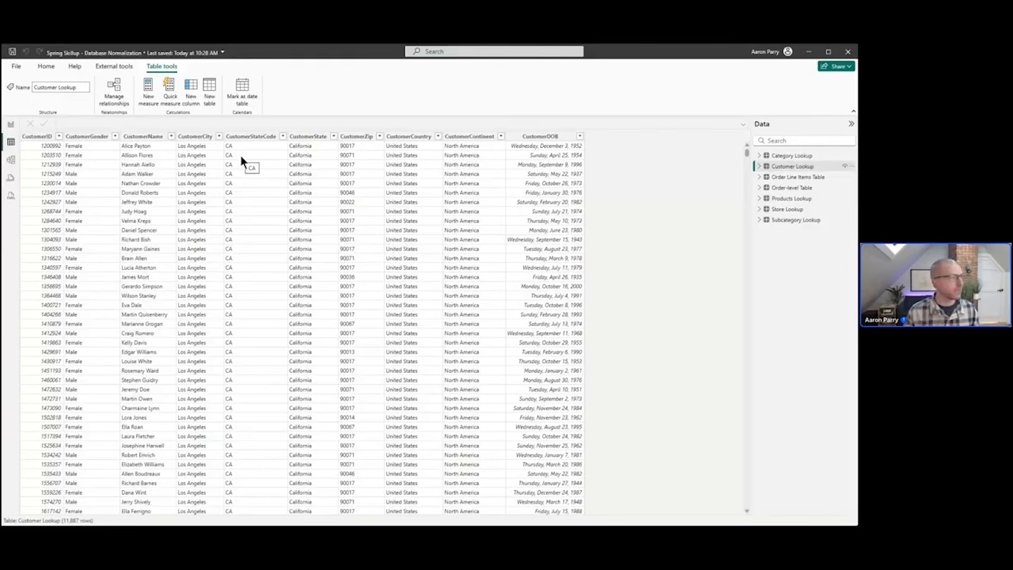
click(11, 160)
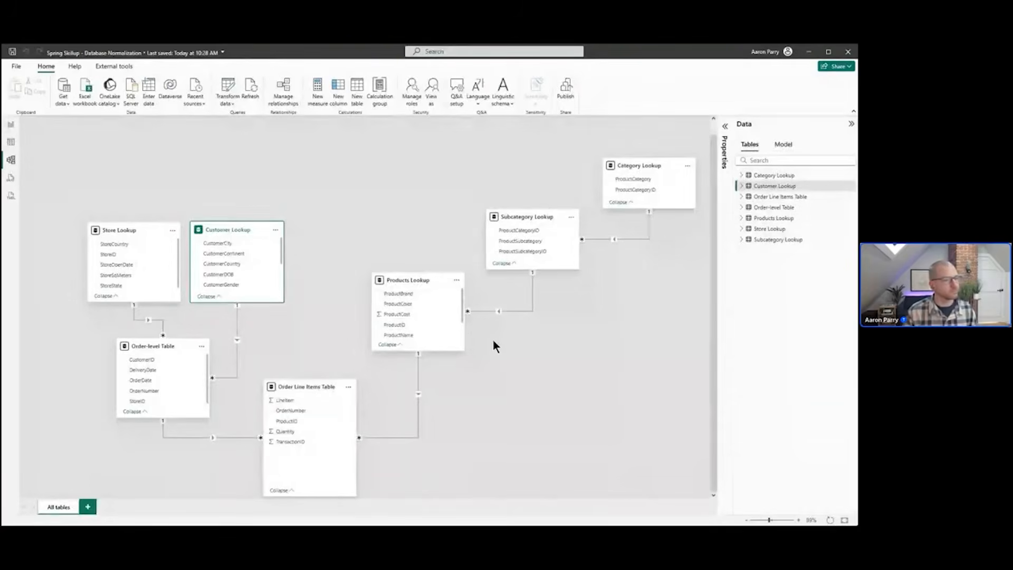
key(alt+Tab)
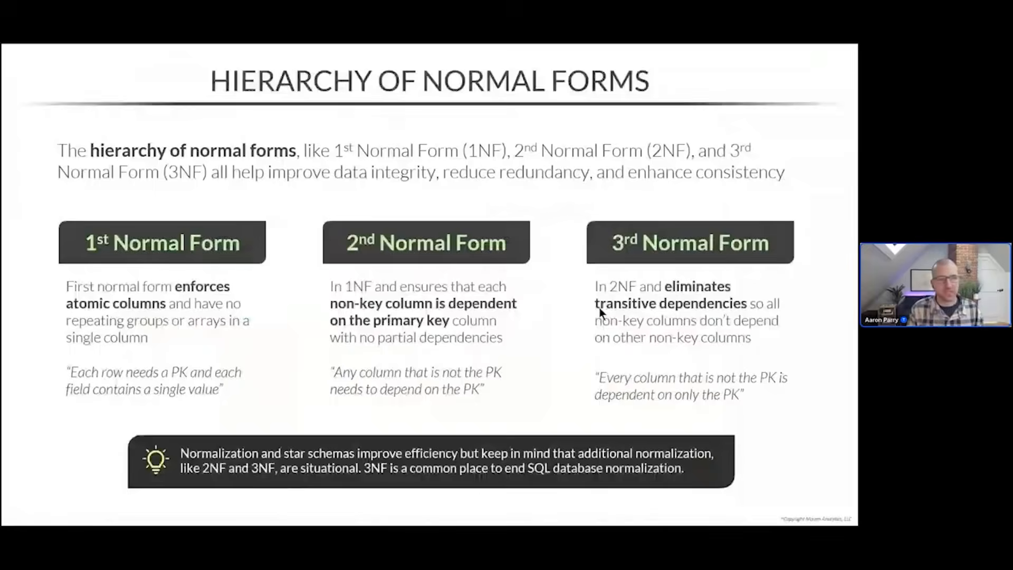
click(548, 371)
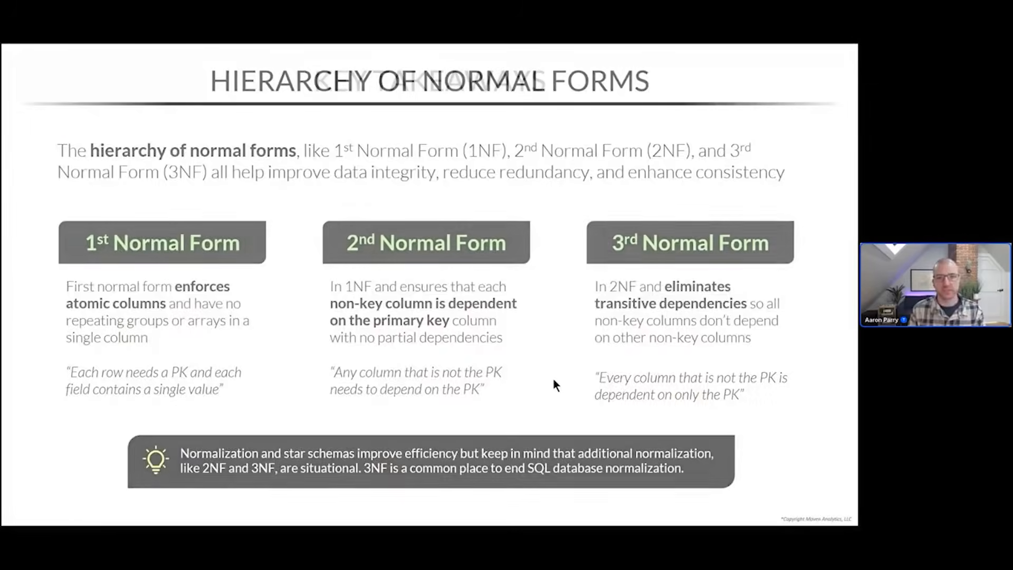